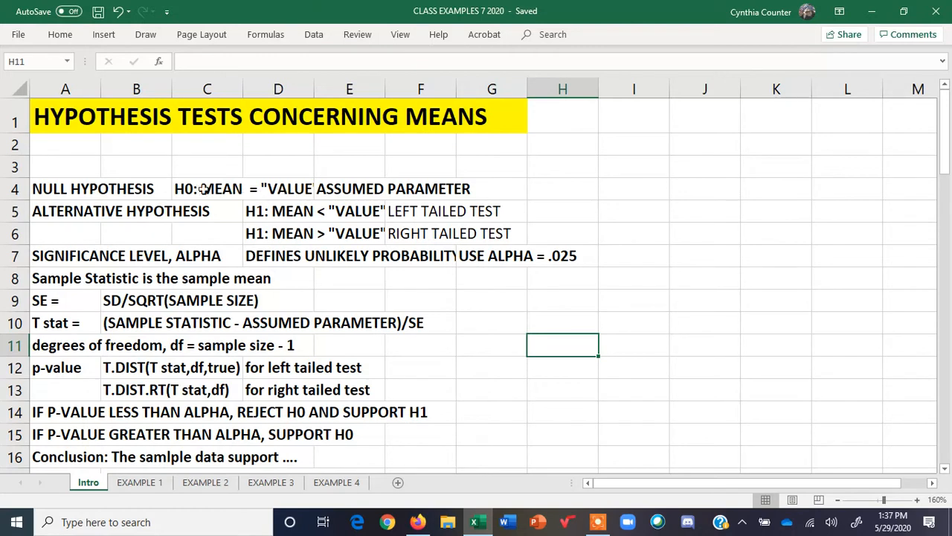
Widen column D on the Intro sheet so its hypothesis text fits
left_click_drag(315, 87, 389, 84)
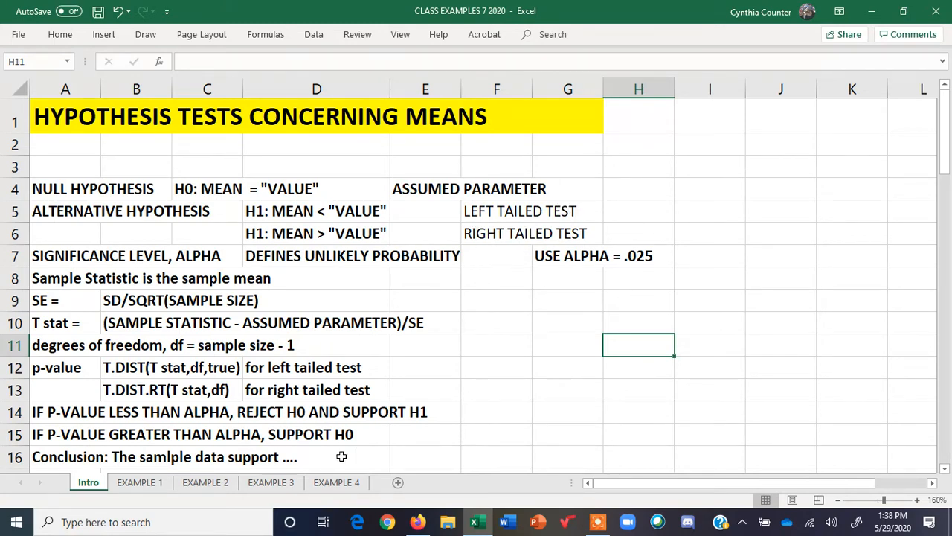
Open the EXAMPLE 1 sheet and enter "mean - ME" in cell C5
left_click(140, 485)
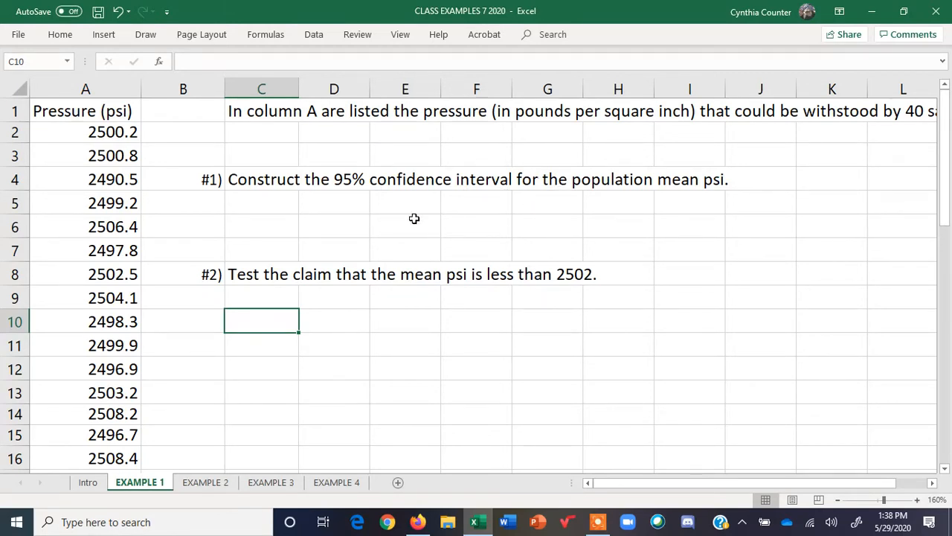
double_click(476, 226)
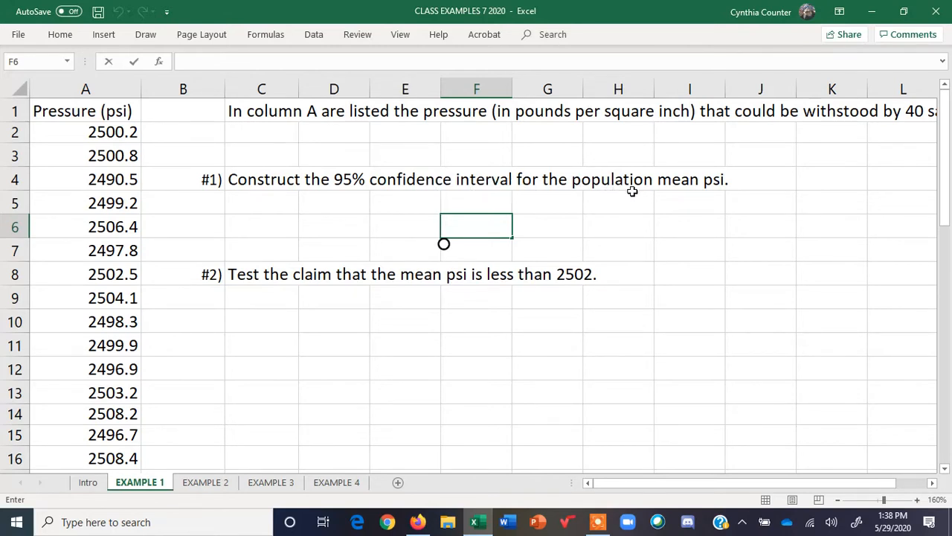
left_click(262, 206)
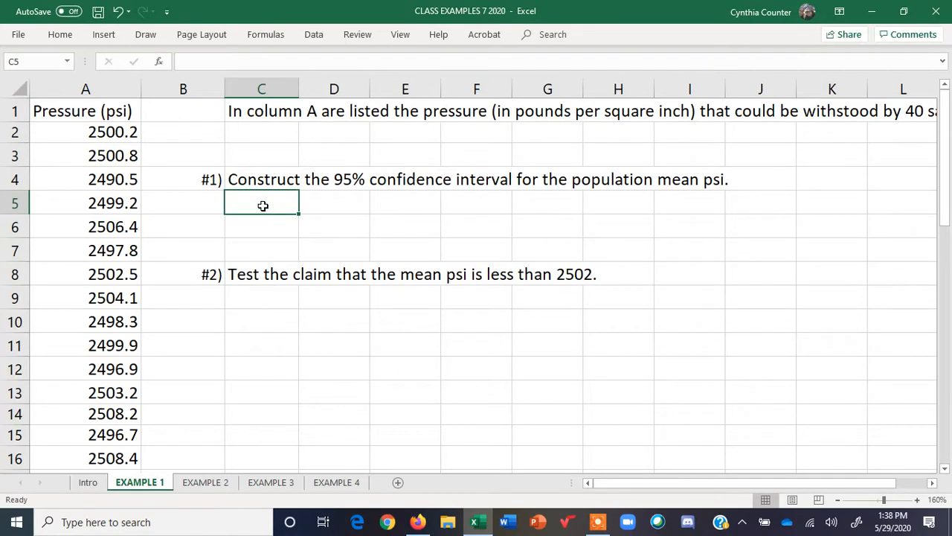
type("mean")
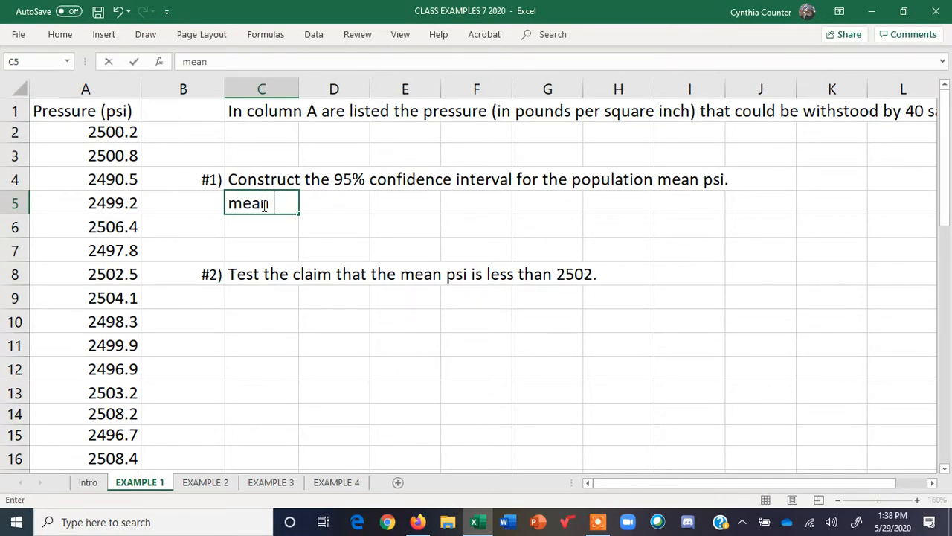
type(" - ME")
key("Return")
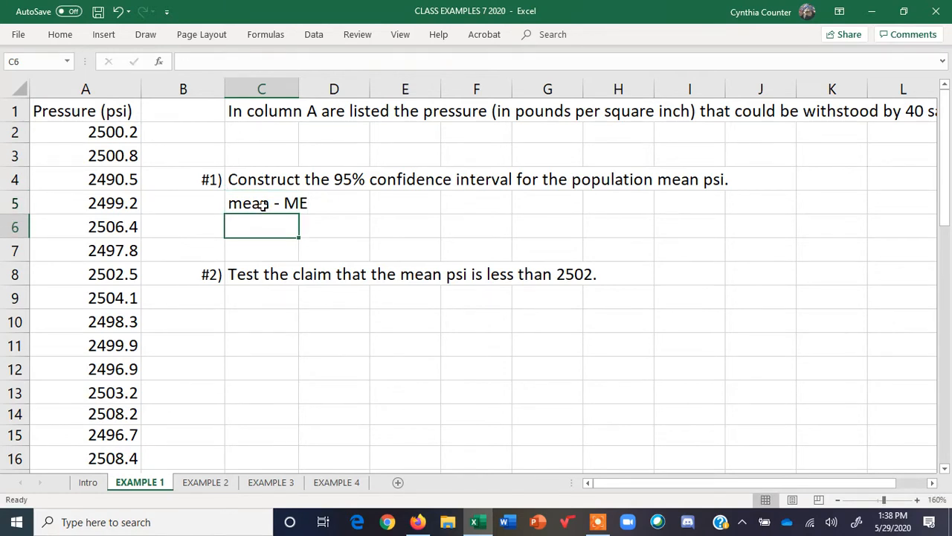
Enter "mean + ME" in cell C6
type("mean")
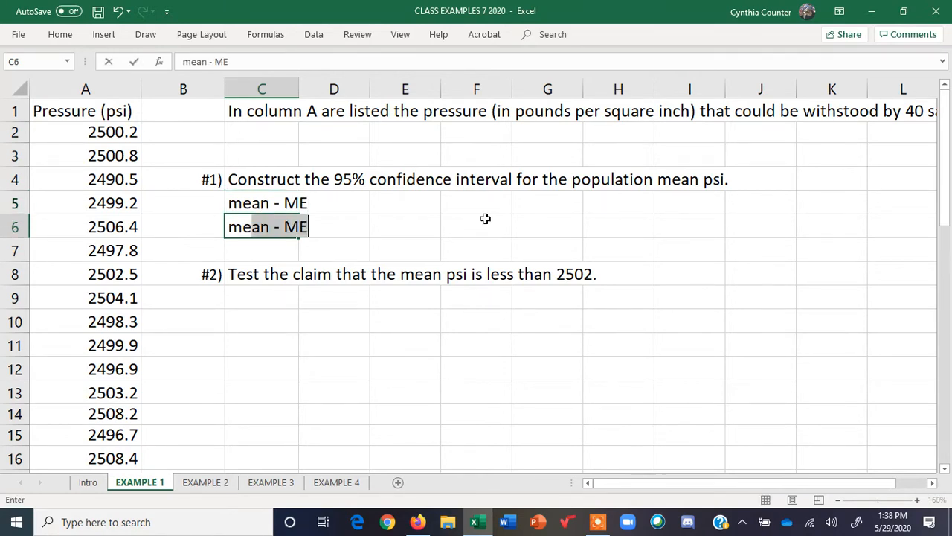
type(" + ME")
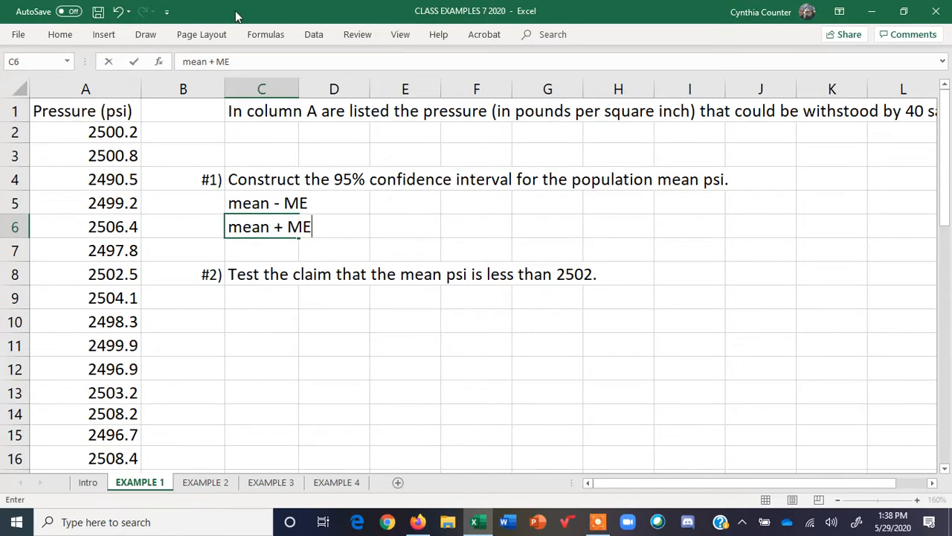
left_click(311, 36)
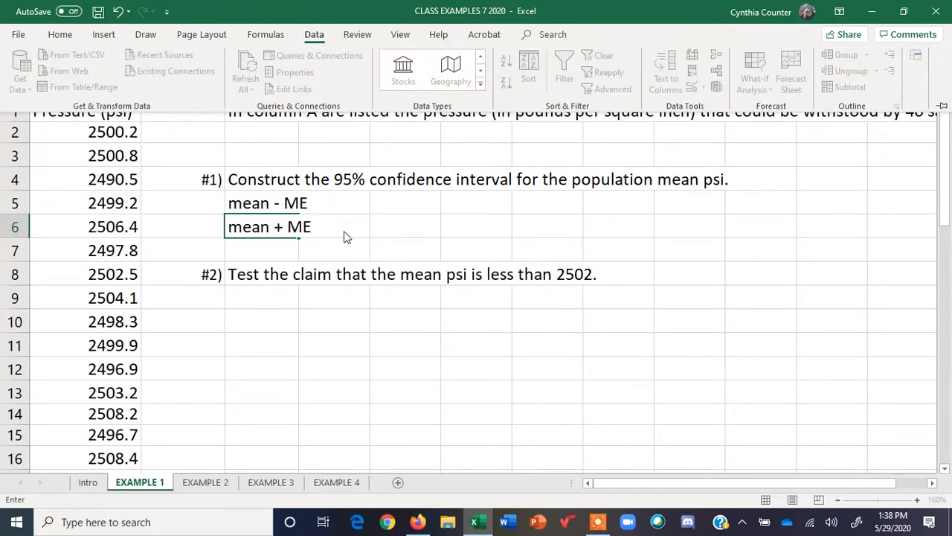
left_click(275, 244)
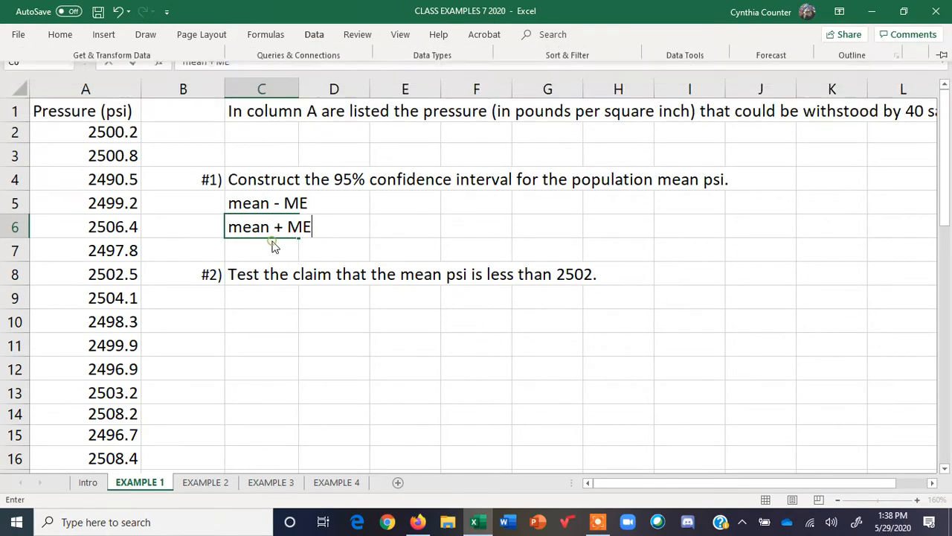
key("Return")
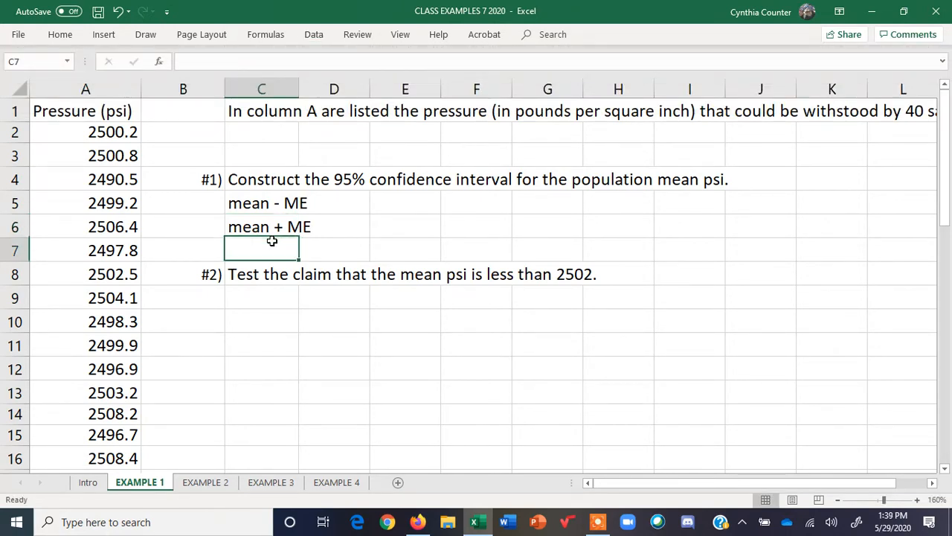
Open the Data Analysis tool with J8 selected and choose Descriptive Statistics
left_click(312, 35)
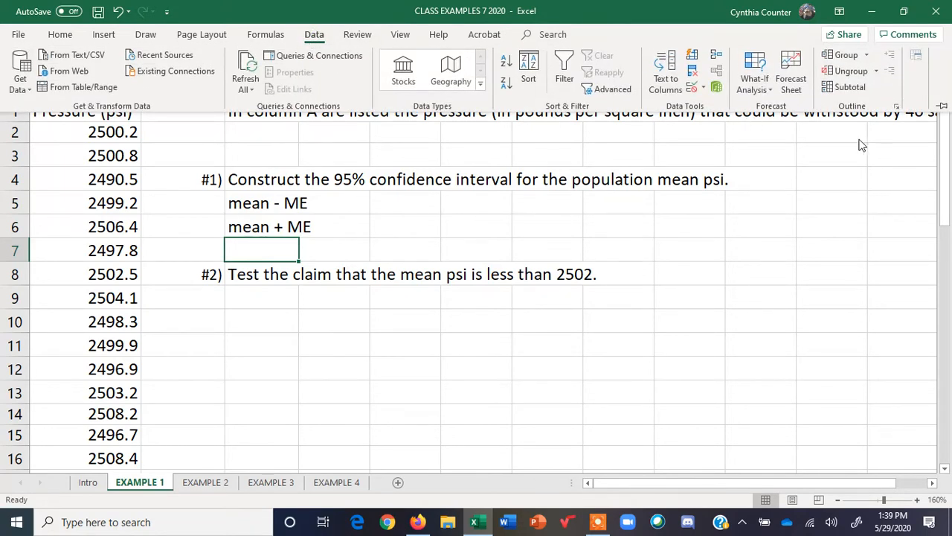
left_click(312, 36)
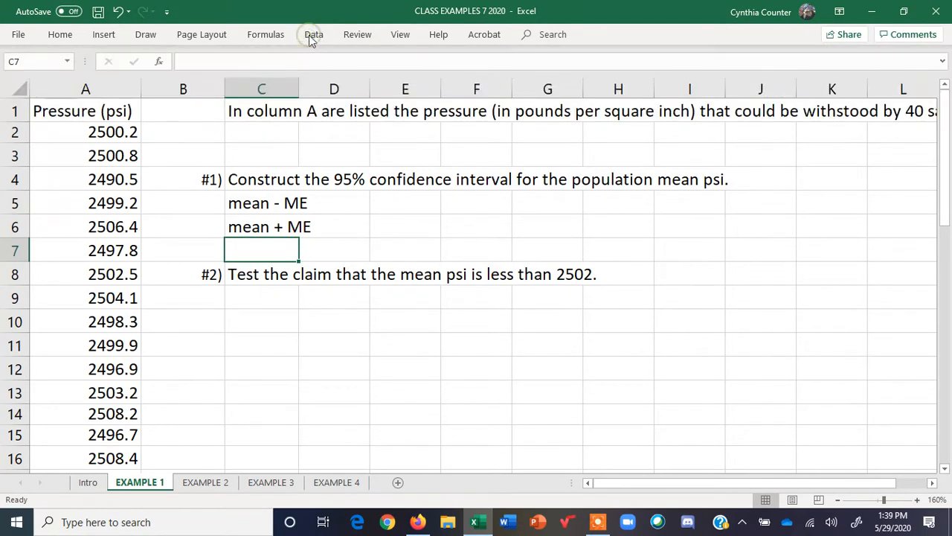
left_click(312, 36)
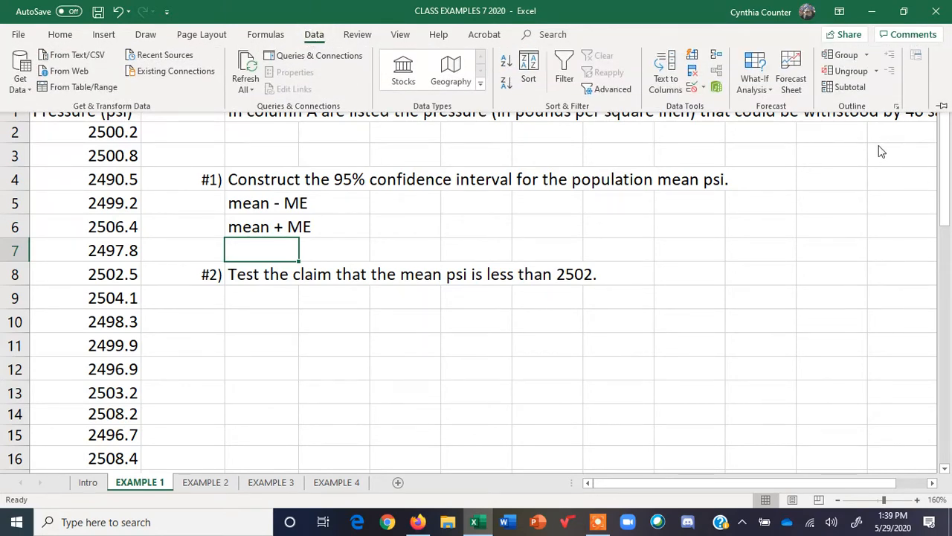
left_click(746, 276)
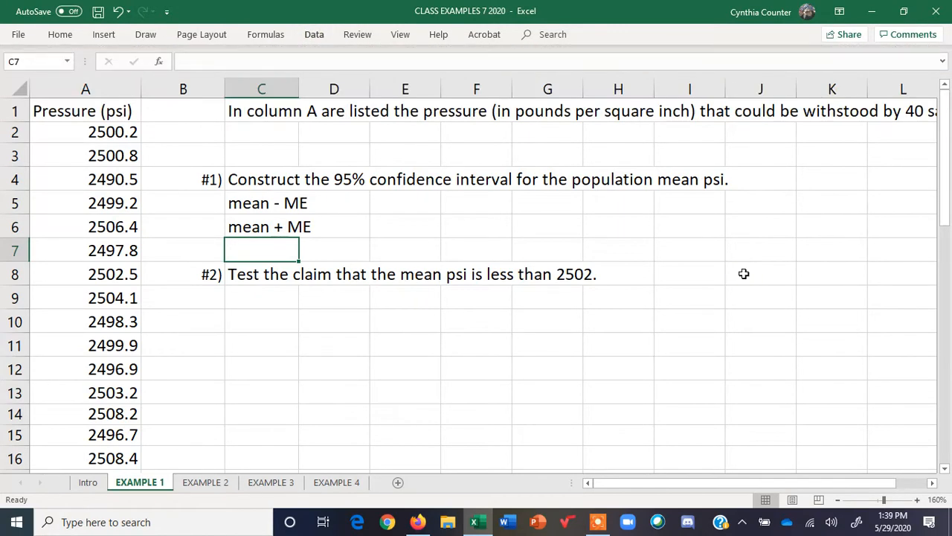
left_click(746, 275)
left_click(314, 36)
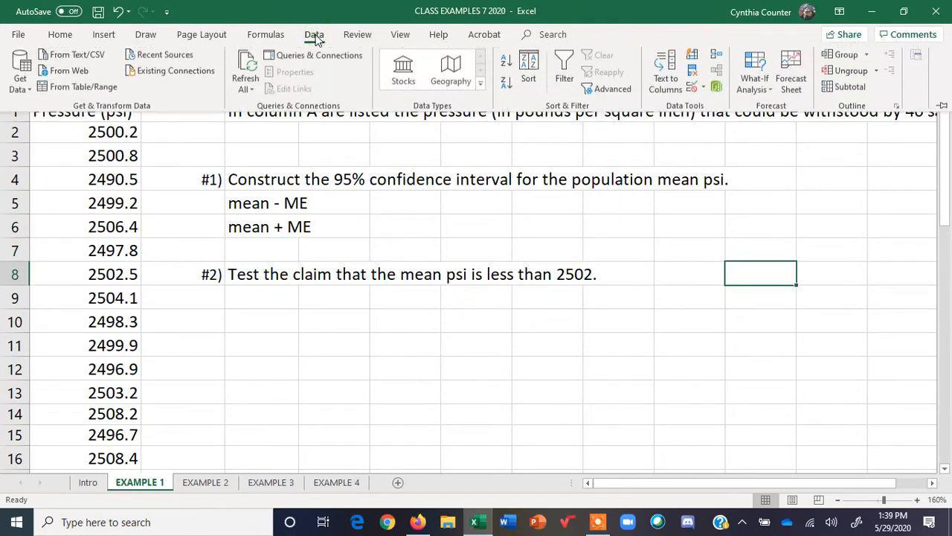
left_click(917, 56)
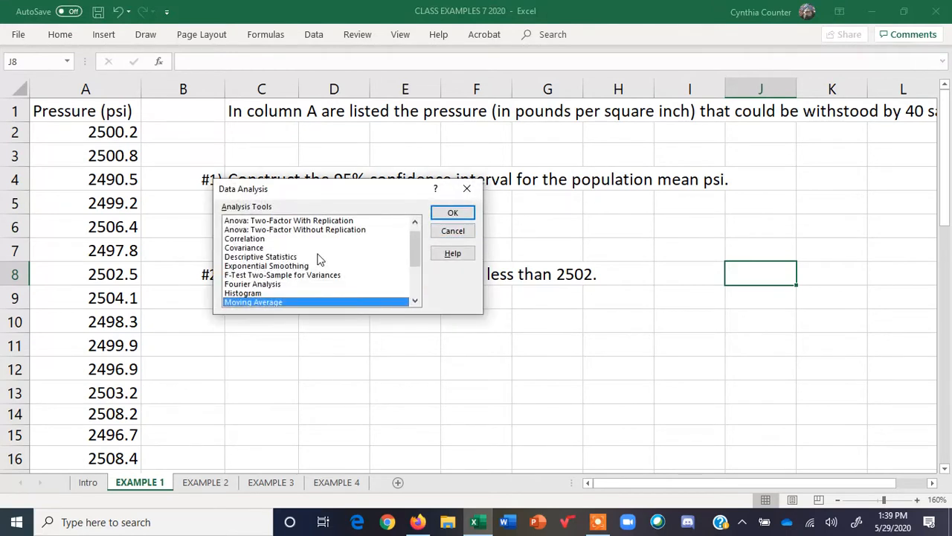
left_click(271, 257)
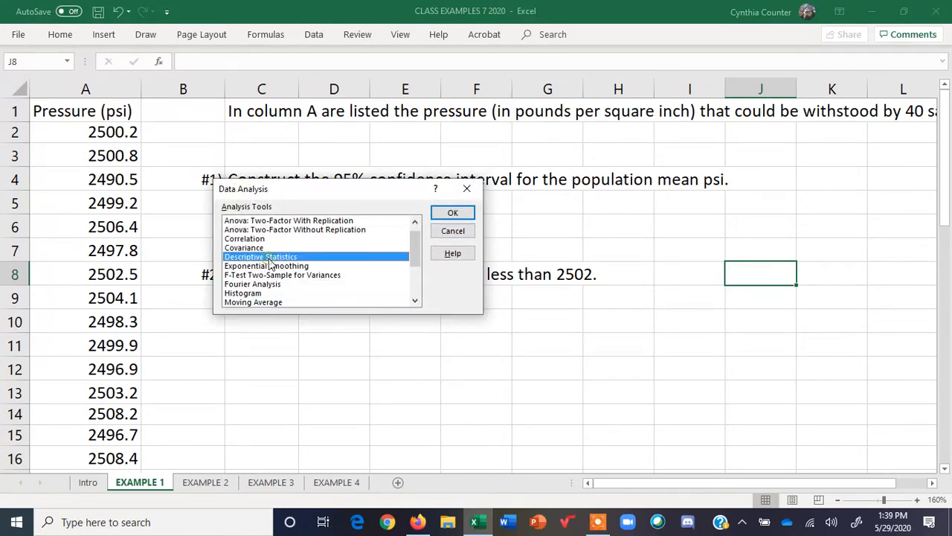
left_click(451, 214)
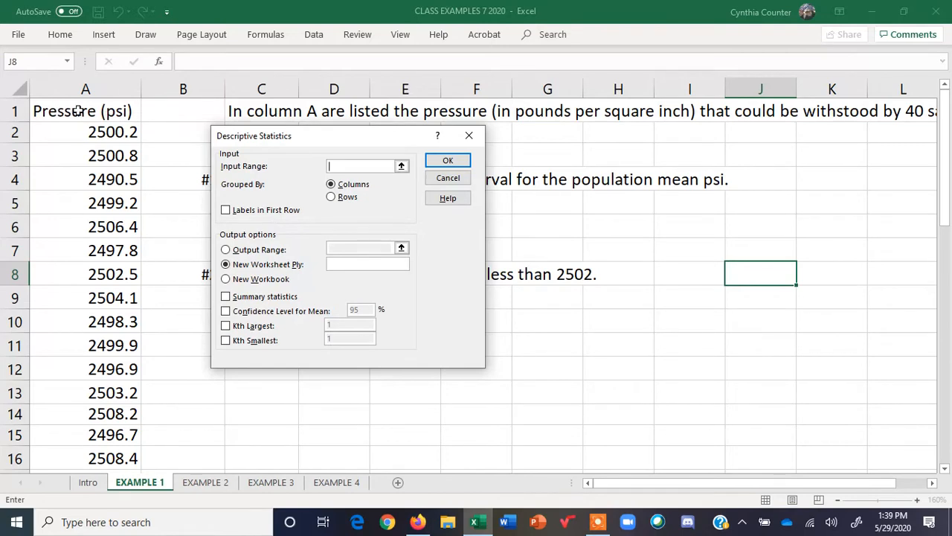
Set the input range to A1:A41 with labels in the first row and the output range to K4
left_click_drag(80, 110, 79, 421)
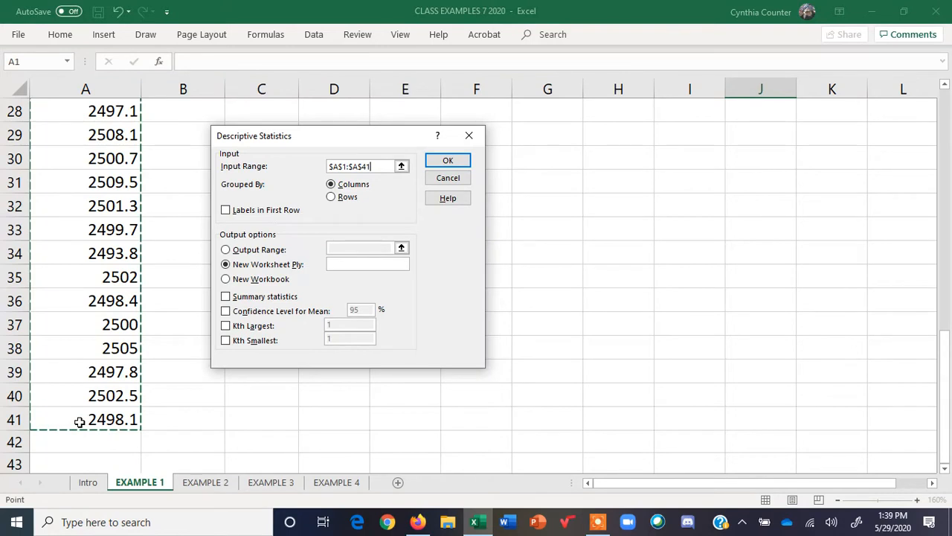
left_click(226, 210)
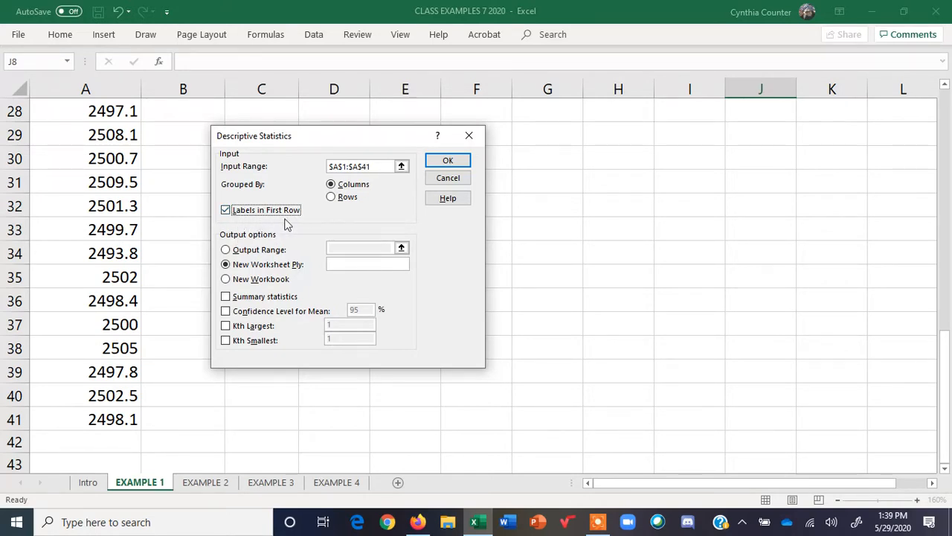
left_click(225, 251)
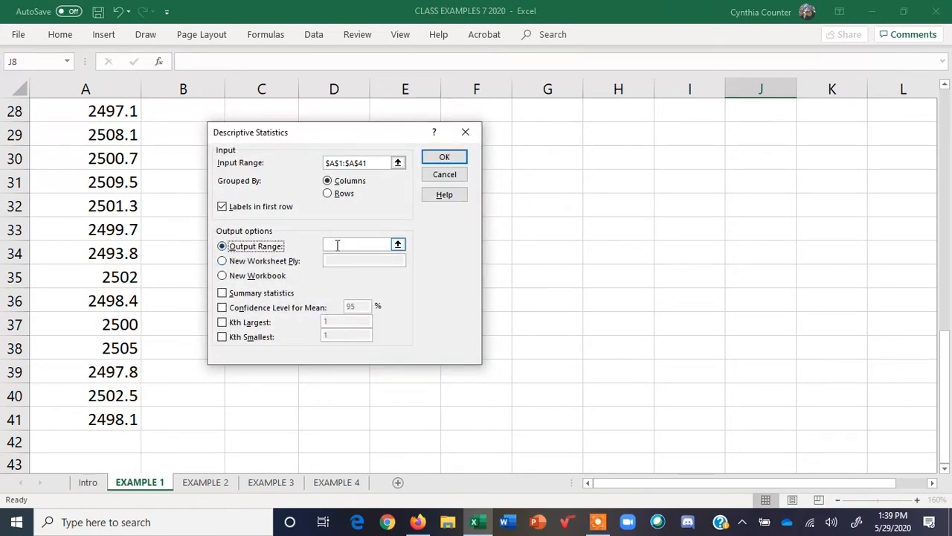
left_click(335, 244)
left_click_drag(949, 350, 929, 116)
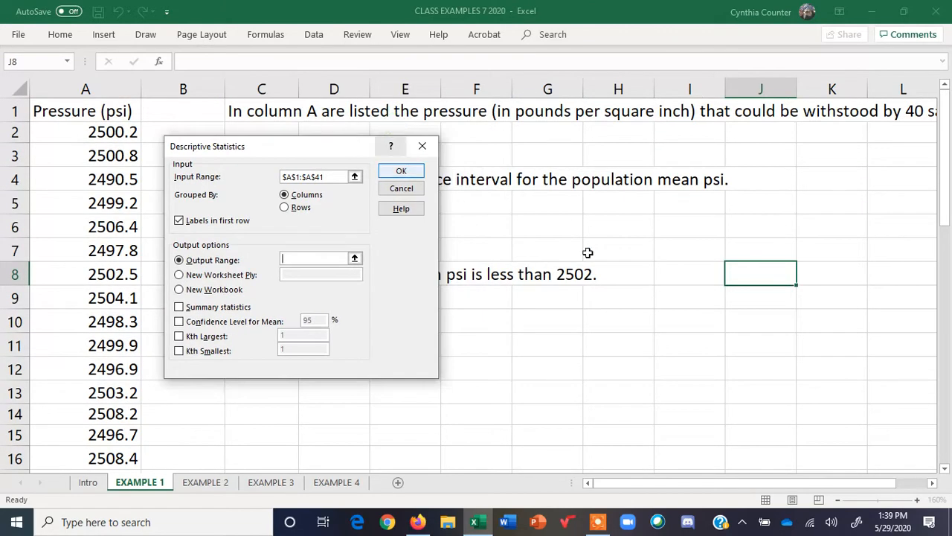
left_click(830, 181)
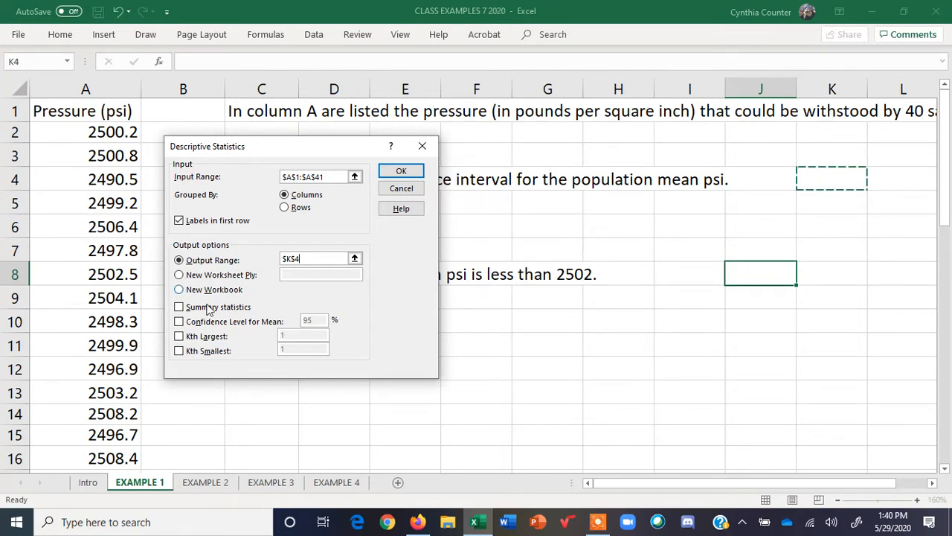
Enable summary statistics and the 95% confidence level for the mean, then run the analysis
left_click(181, 310)
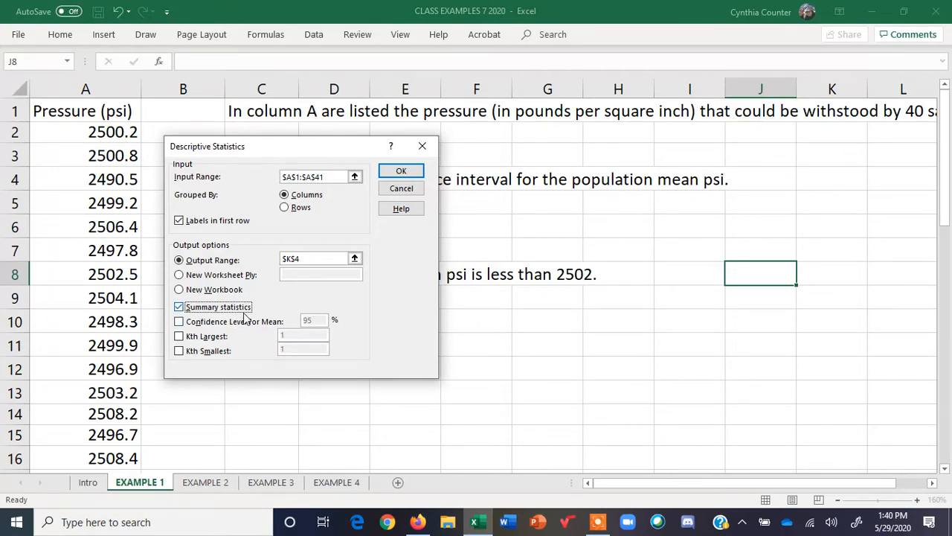
left_click(179, 323)
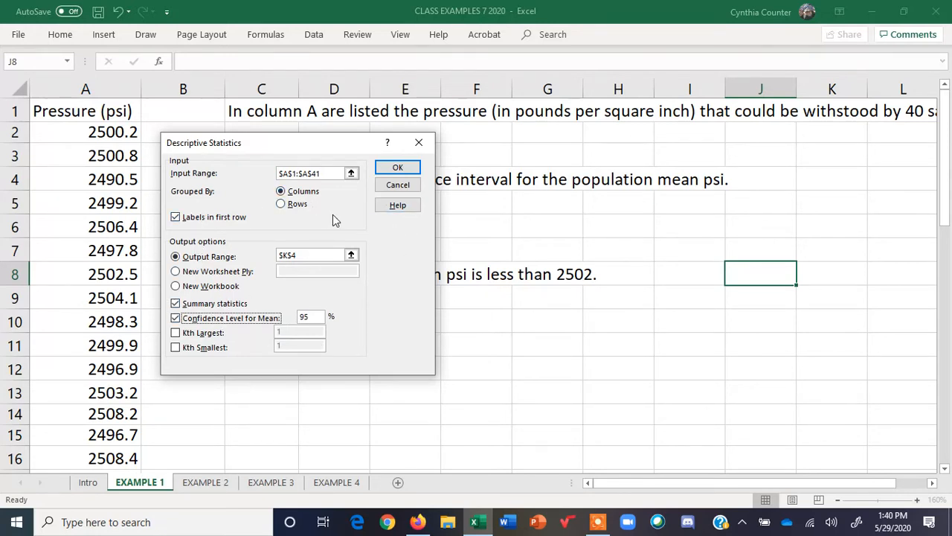
left_click(401, 167)
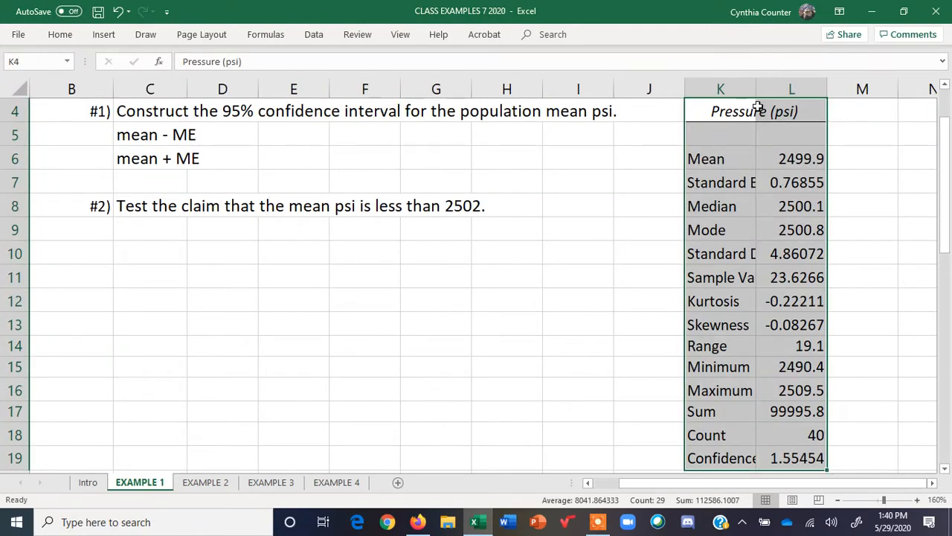
Widen column K so the statistic labels are more readable
left_click_drag(756, 88, 798, 79)
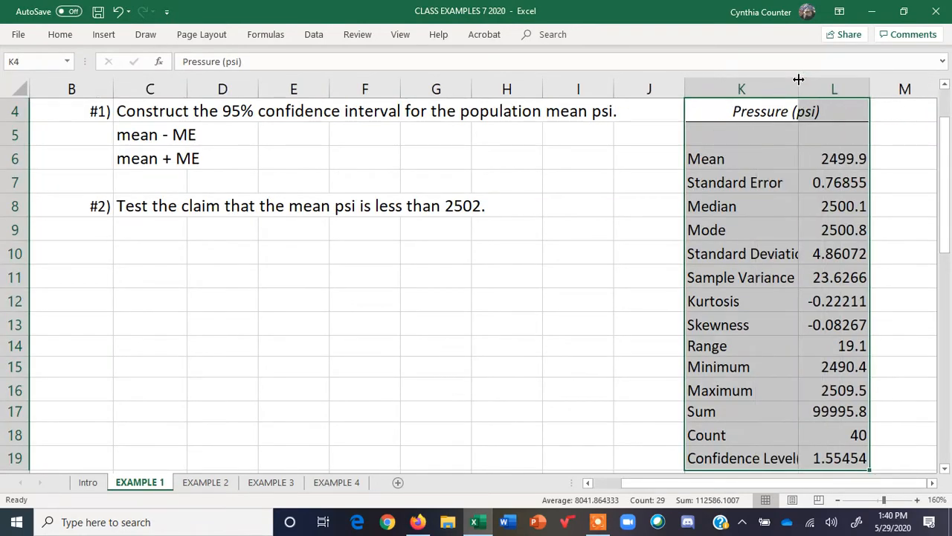
left_click(603, 199)
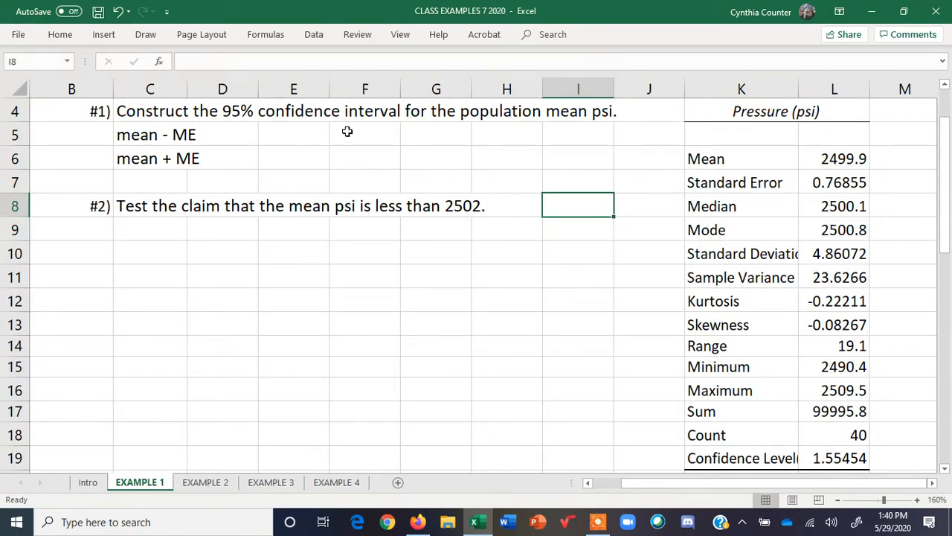
Fill the Mean row of the output, K6:L6, with yellow
left_click_drag(704, 158, 824, 155)
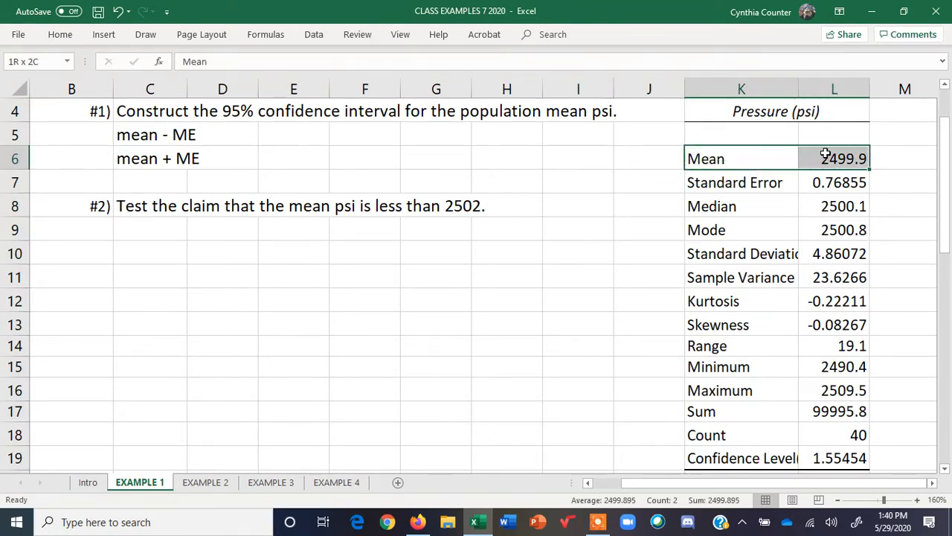
left_click(65, 34)
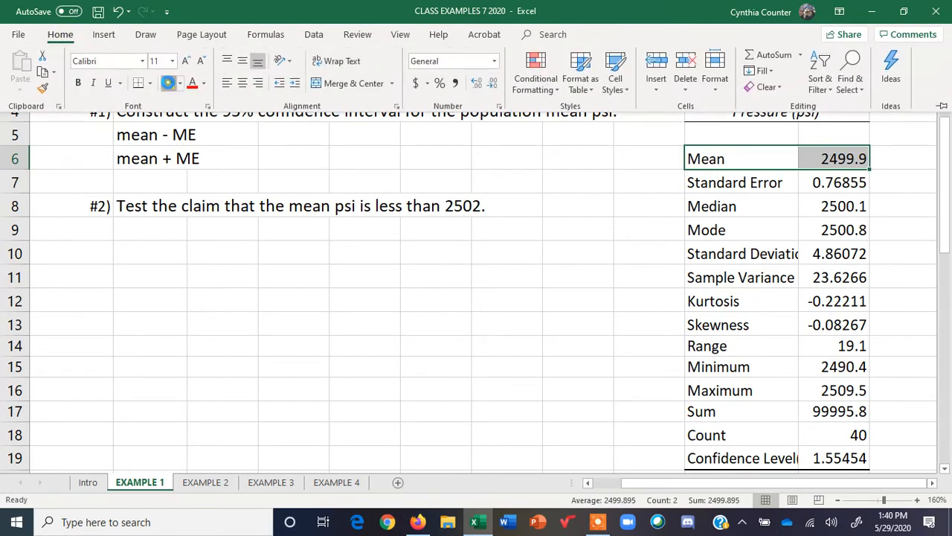
left_click(170, 83)
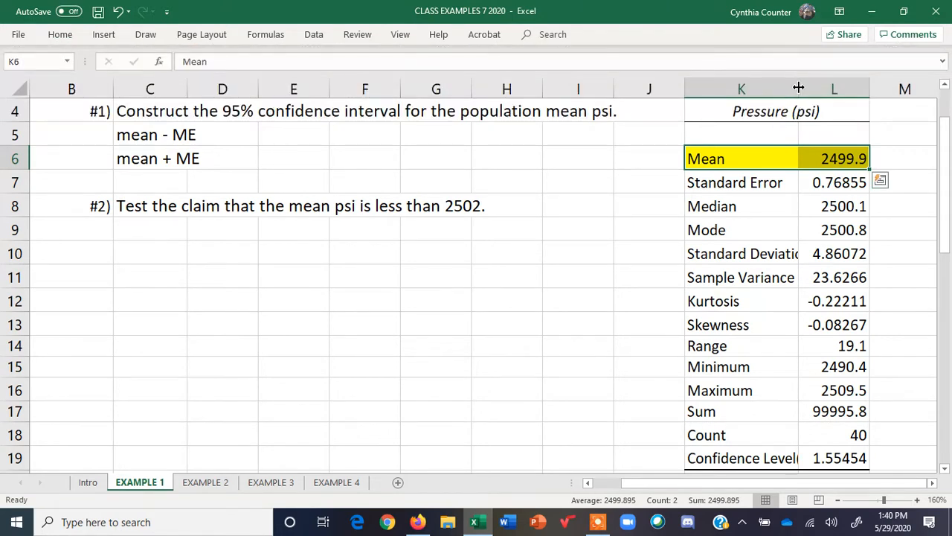
Widen column K to fit the full Confidence Level(95.0%) label and fill K19:L19 with yellow
left_click_drag(799, 88, 850, 87)
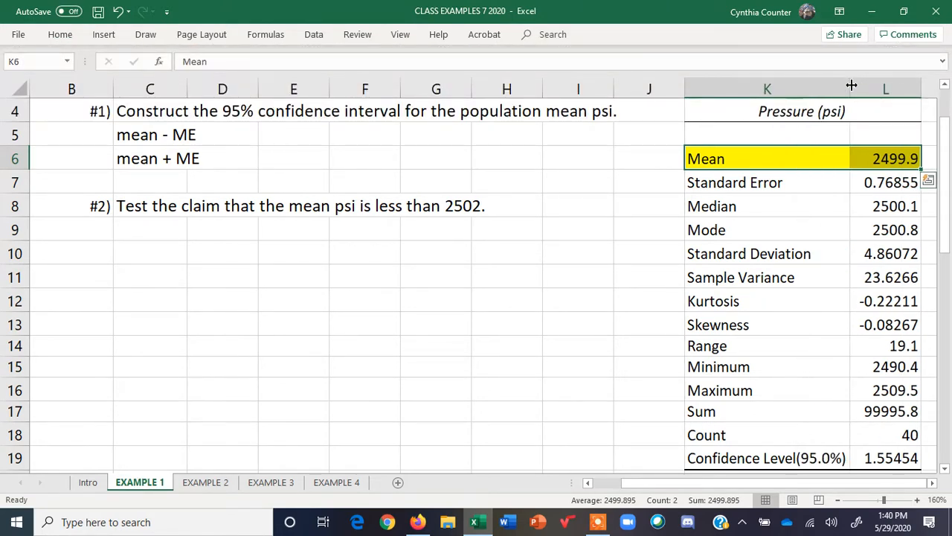
left_click_drag(715, 459, 870, 457)
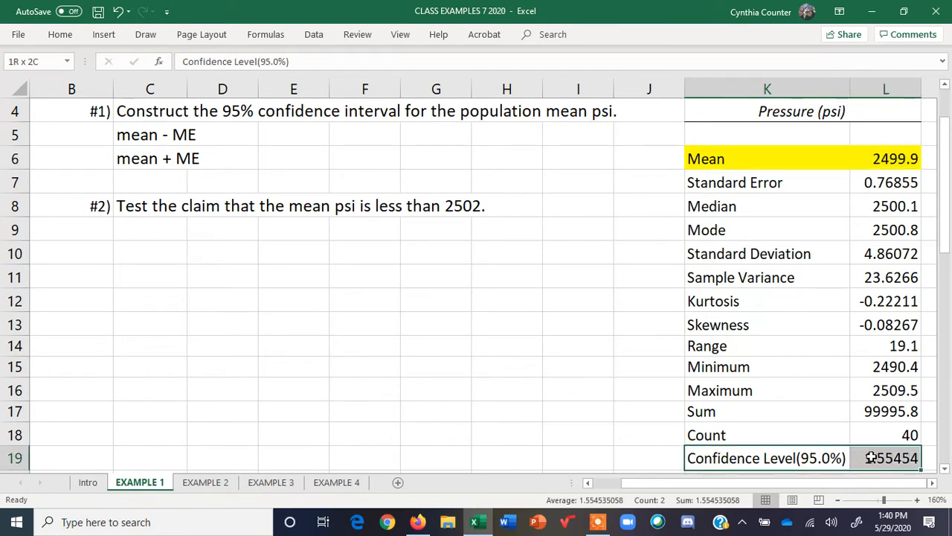
left_click(104, 35)
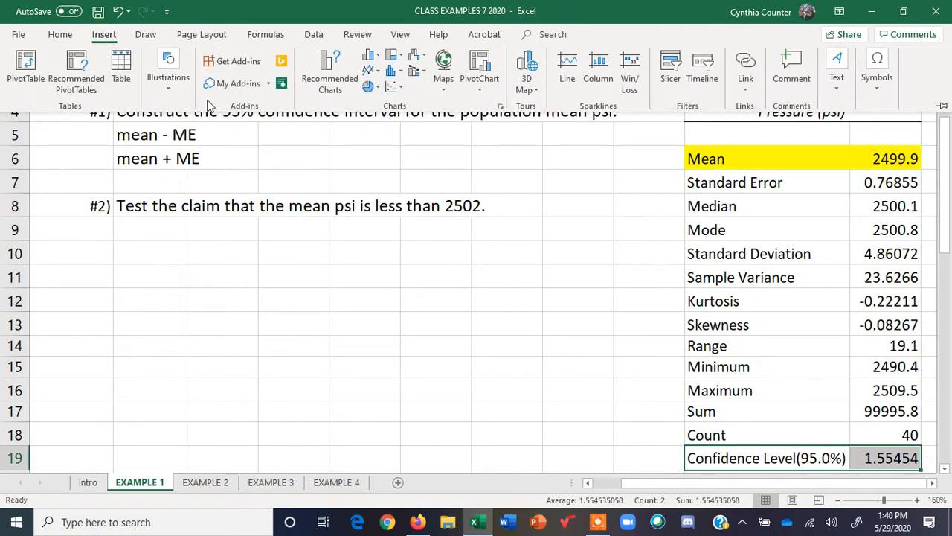
left_click(62, 36)
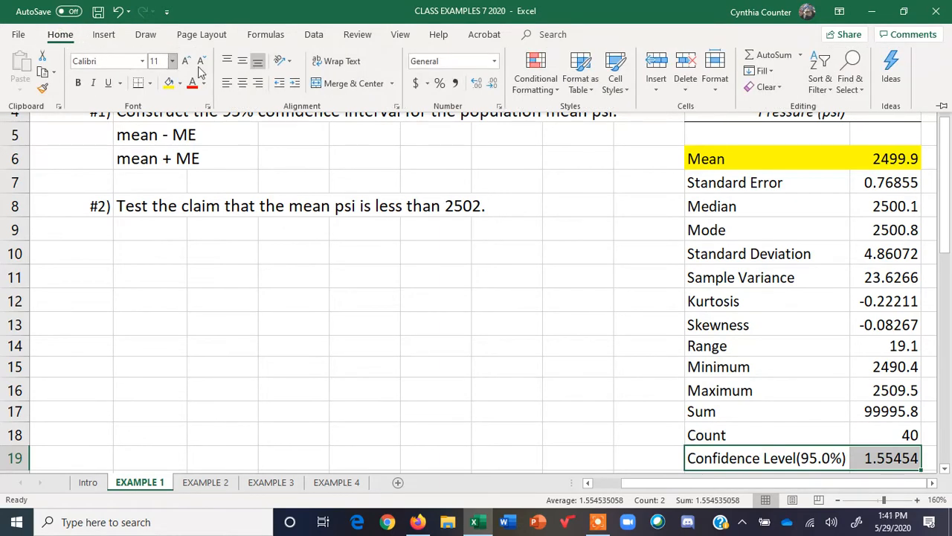
left_click(175, 85)
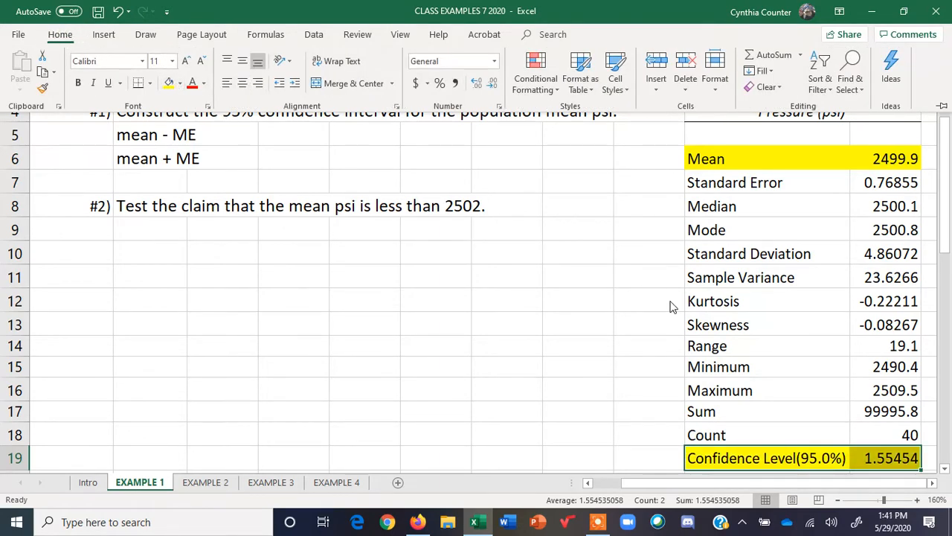
Label cell M19 as ME beside the confidence level value
left_click(932, 482)
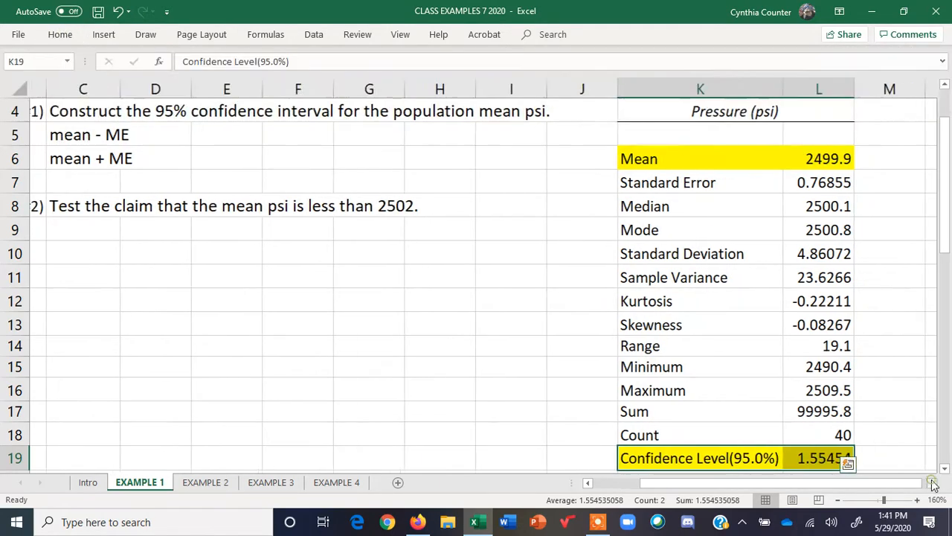
left_click(877, 449)
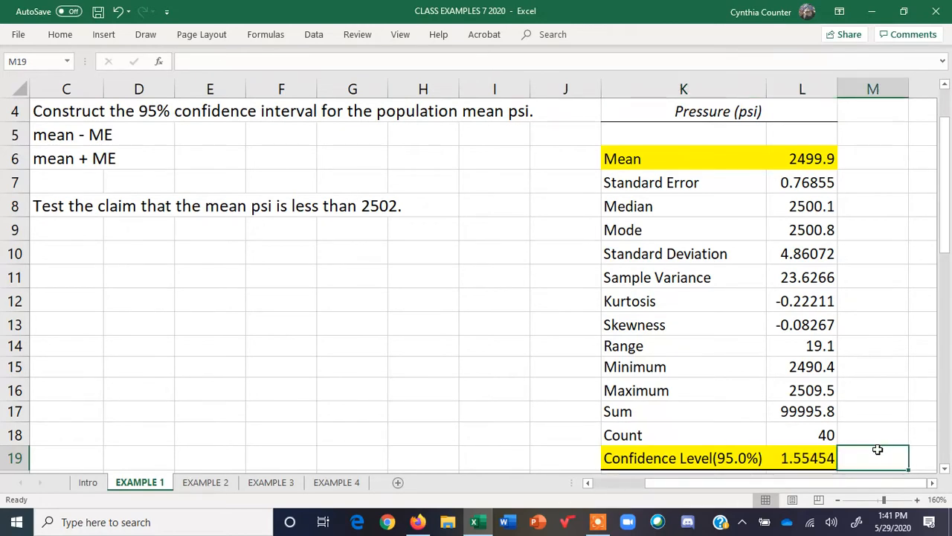
type("ME")
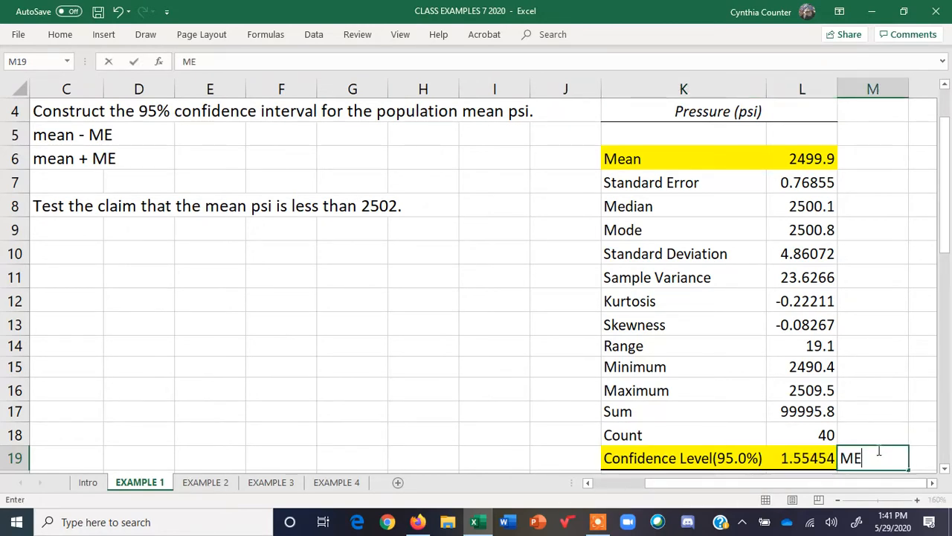
key("Return")
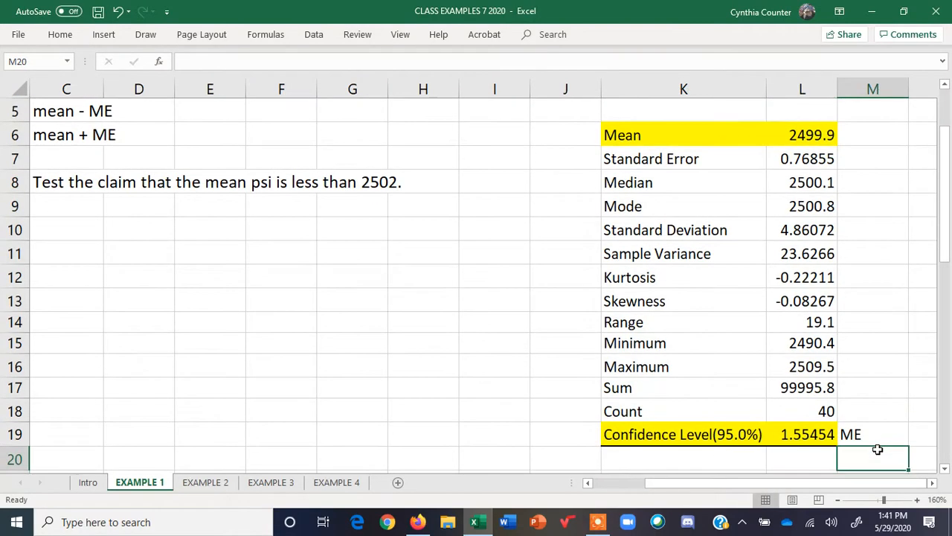
Compute the lower bound in E5 with the formula =L6-L19
left_click(215, 105)
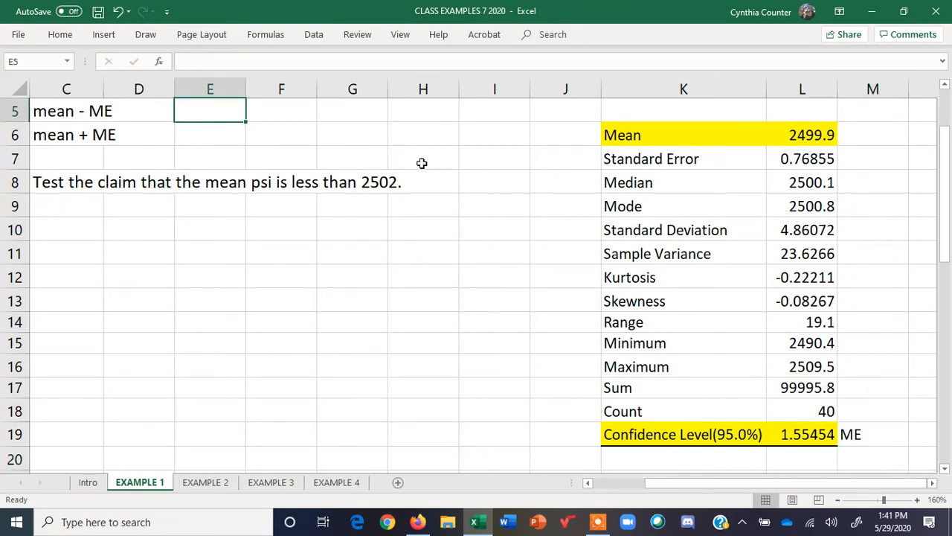
type("=")
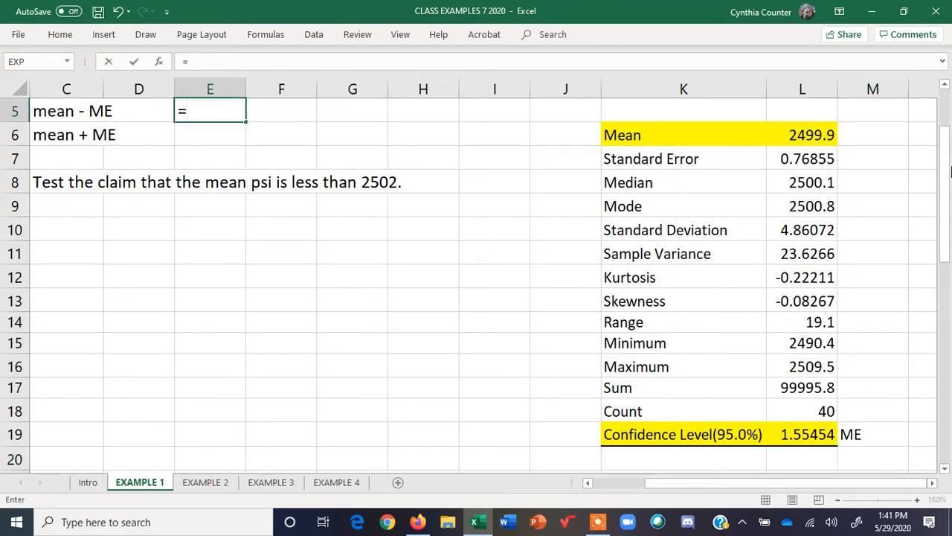
left_click(819, 137)
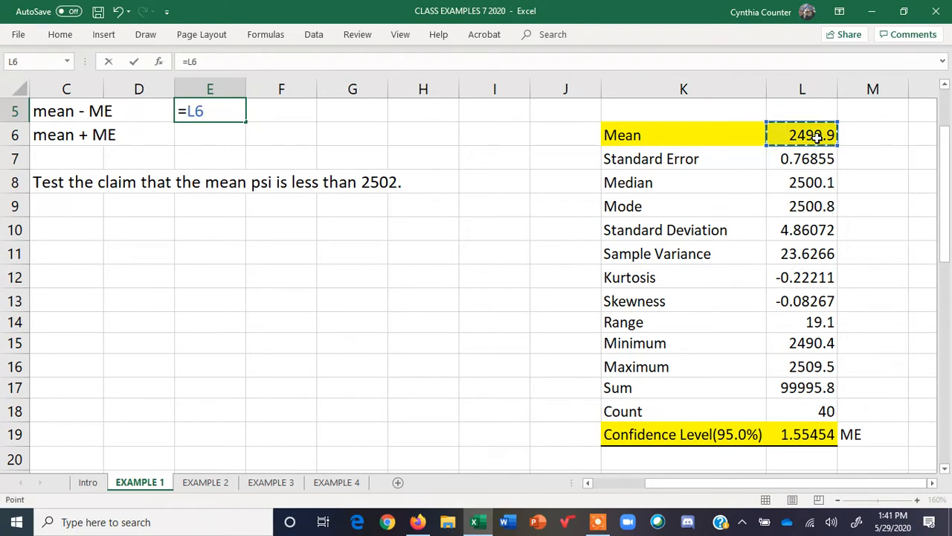
type("-")
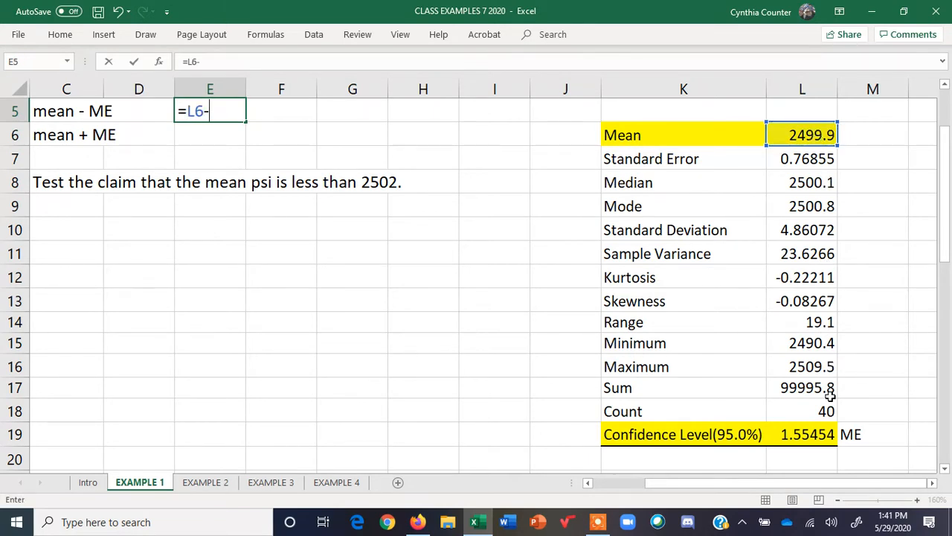
left_click(818, 434)
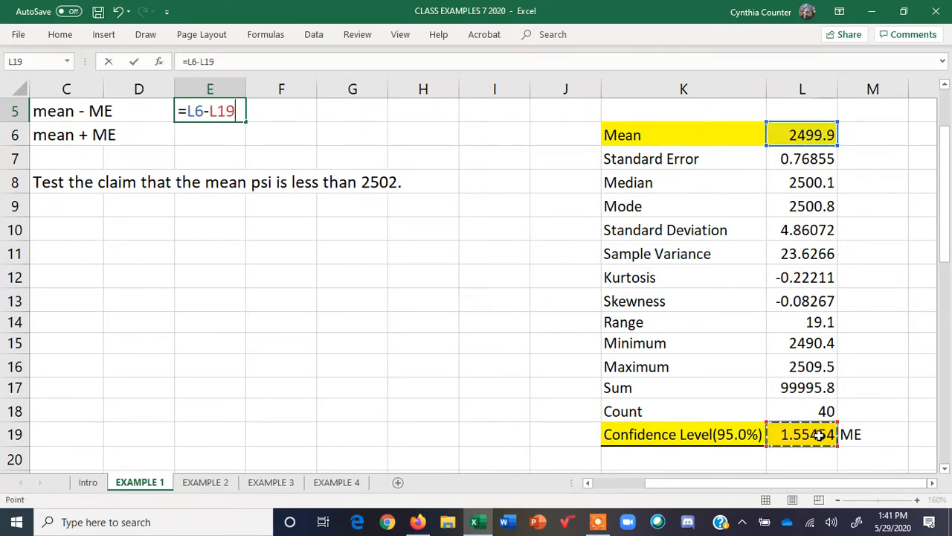
key("Return")
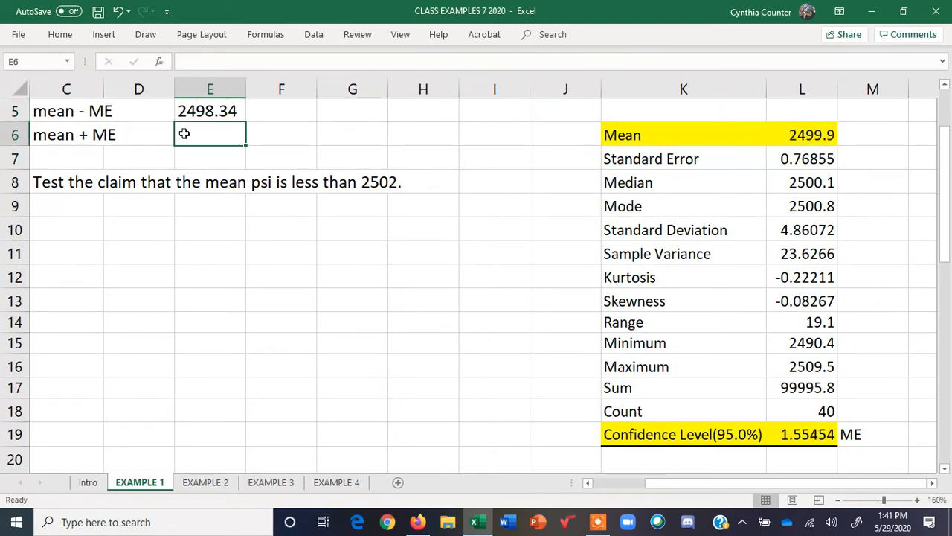
Compute the upper bound in E6 with the formula =L6+L19
left_click_drag(680, 484, 597, 491)
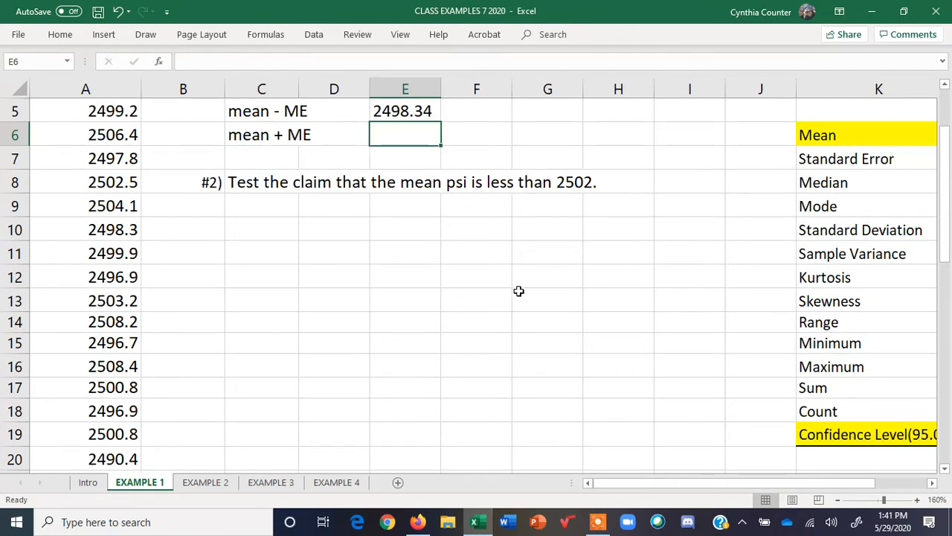
type("=")
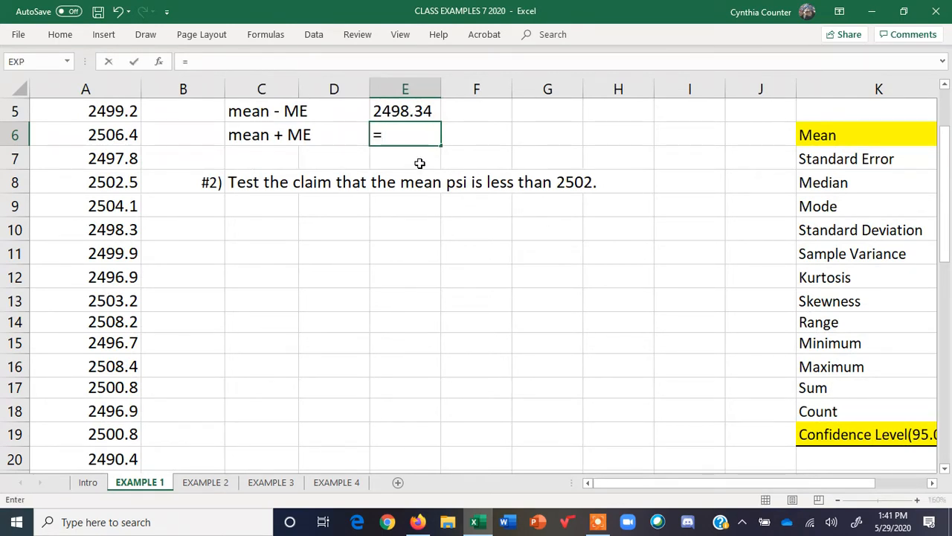
left_click_drag(820, 483, 871, 483)
left_click(816, 132)
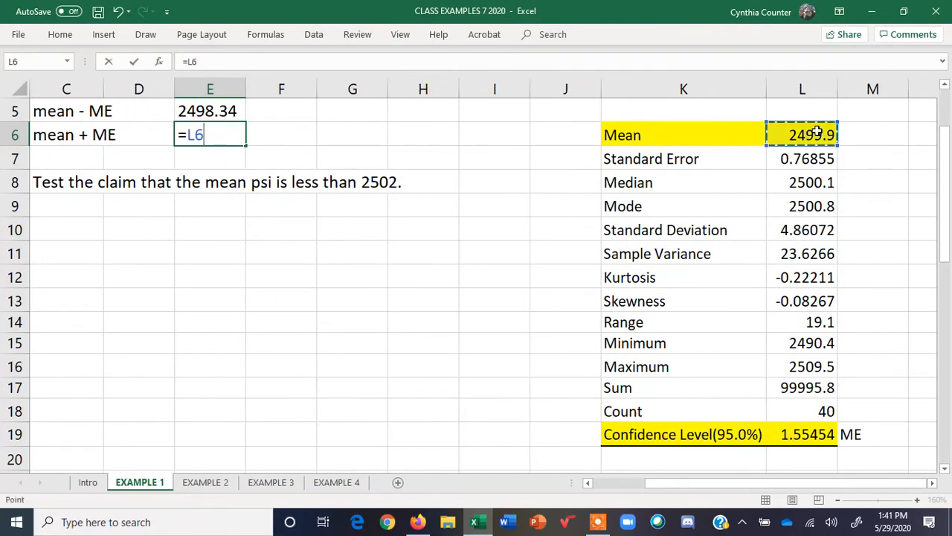
type("+")
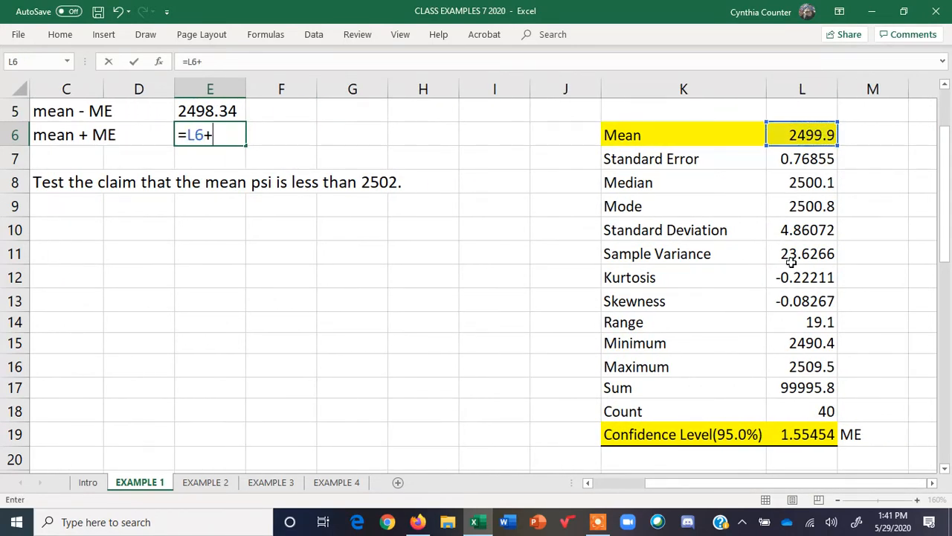
left_click(798, 432)
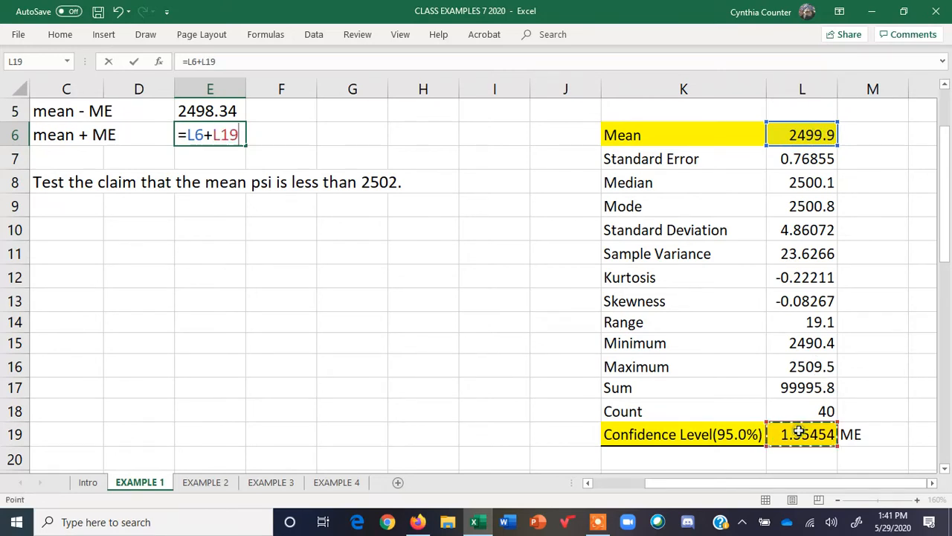
key("Return")
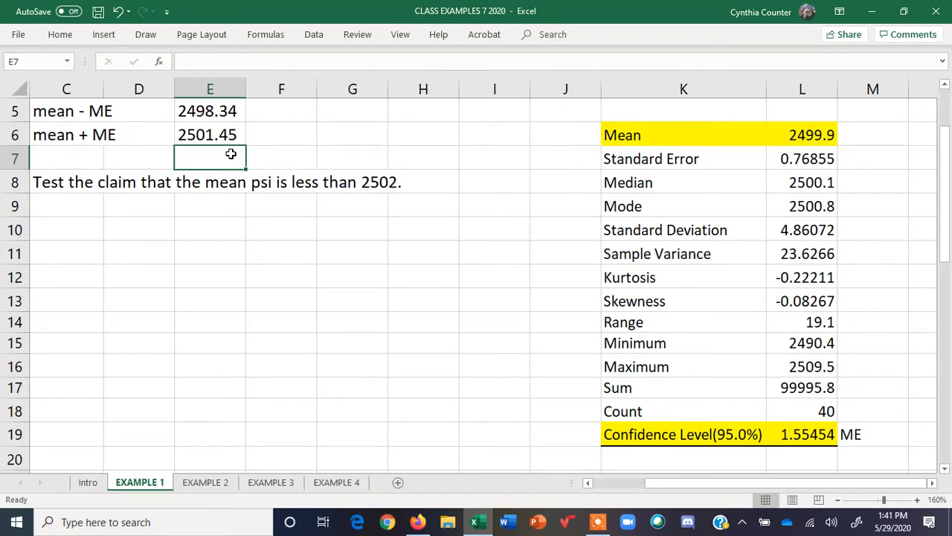
Add the unit psi in F5 and F6 next to both bounds
left_click(284, 111)
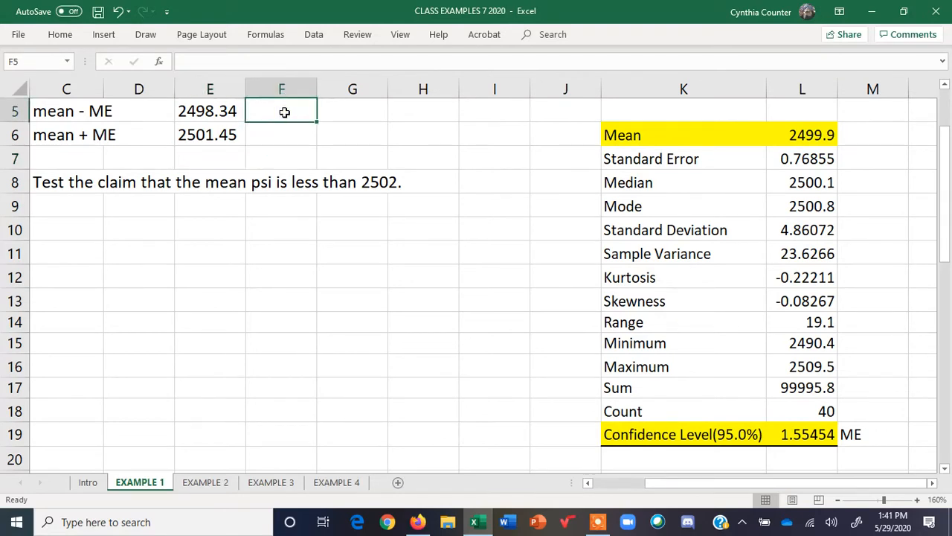
type("psi")
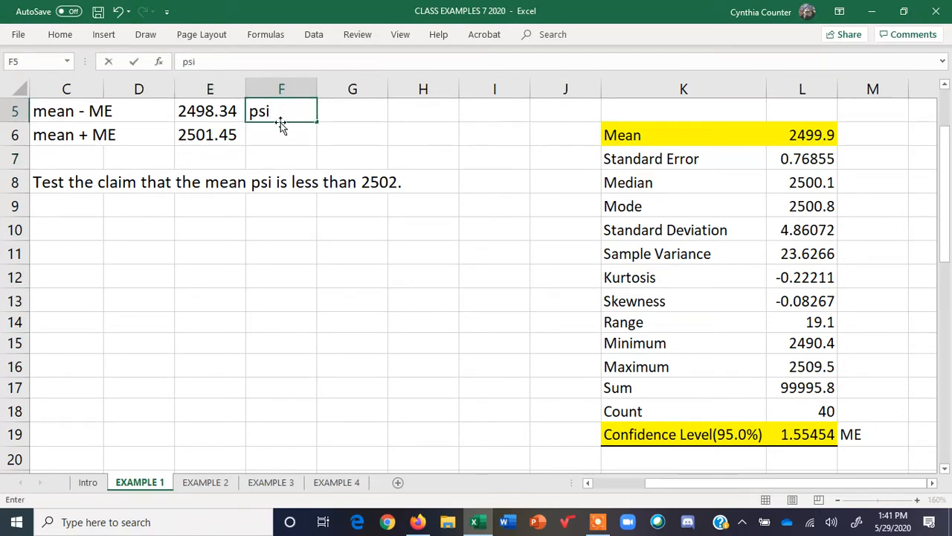
left_click(275, 136)
type("p")
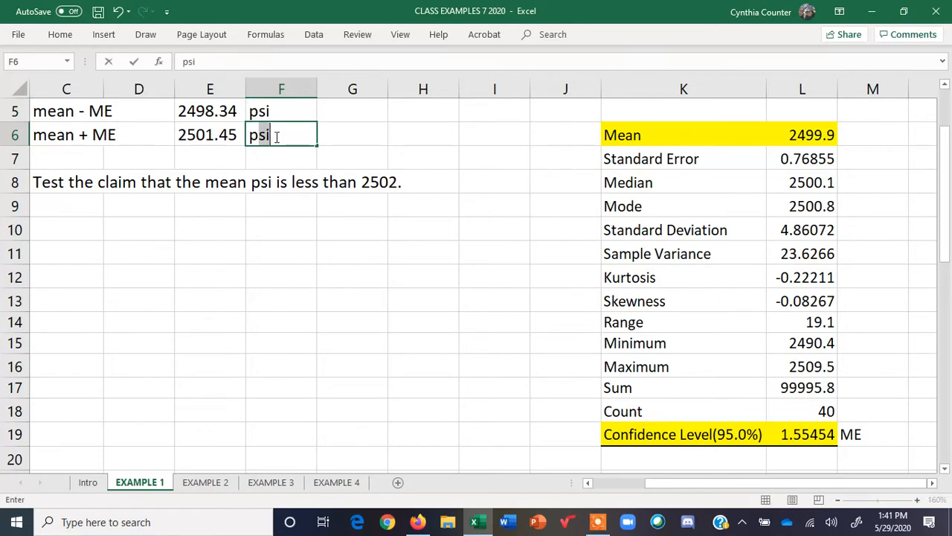
type("si")
key("Return")
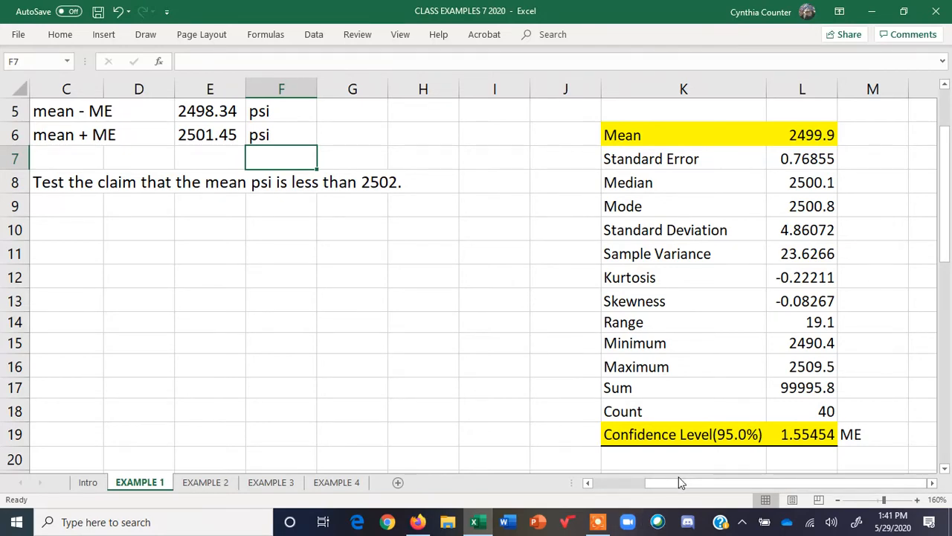
Move the #2) claim text from row 8 down to row 12
left_click_drag(679, 481, 590, 484)
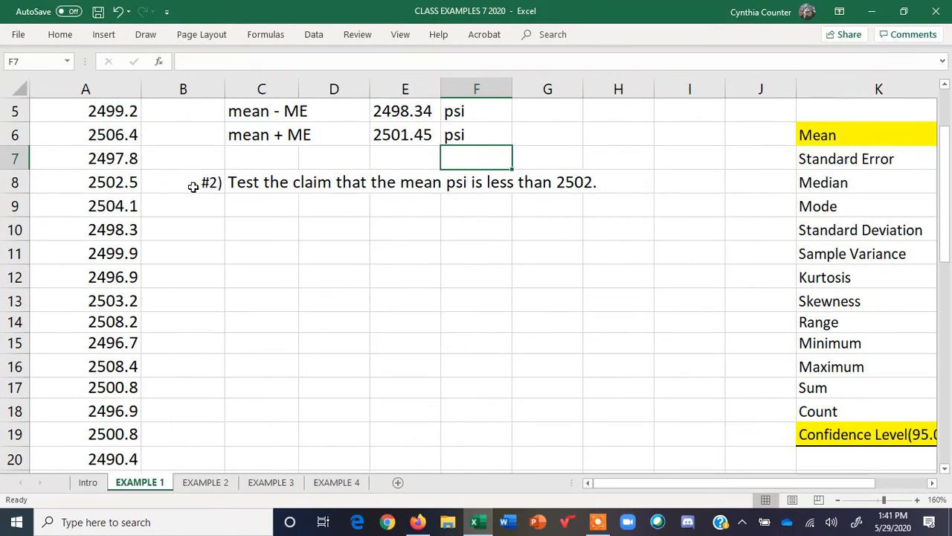
left_click_drag(191, 185, 627, 189)
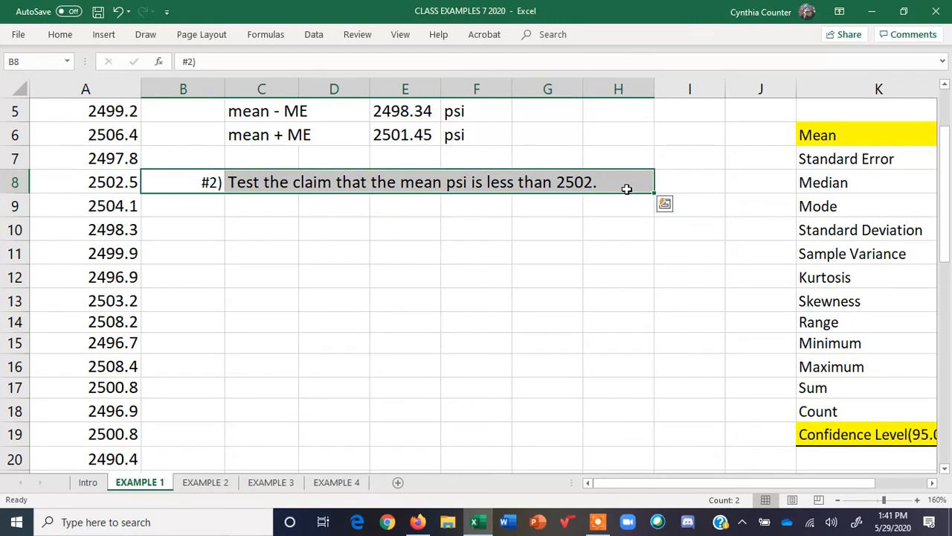
key("ctrl+c")
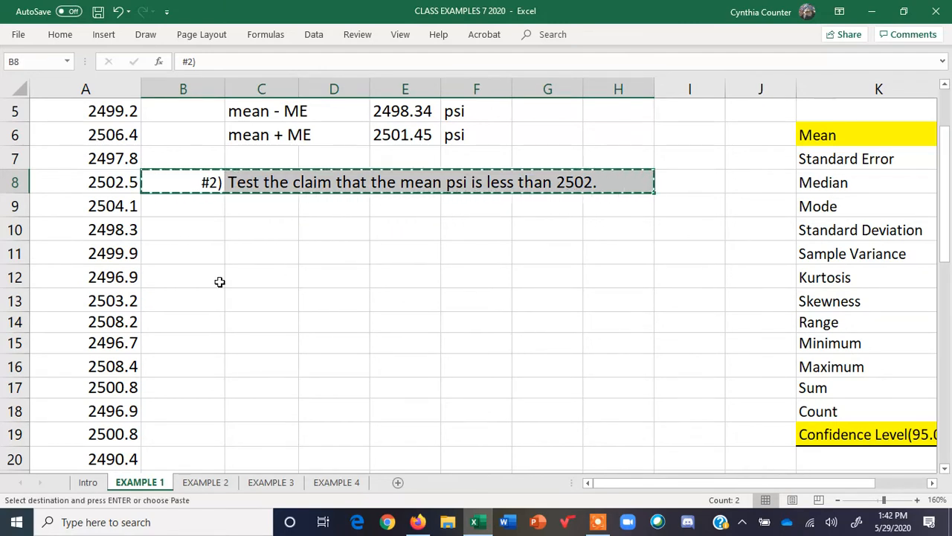
left_click(205, 281)
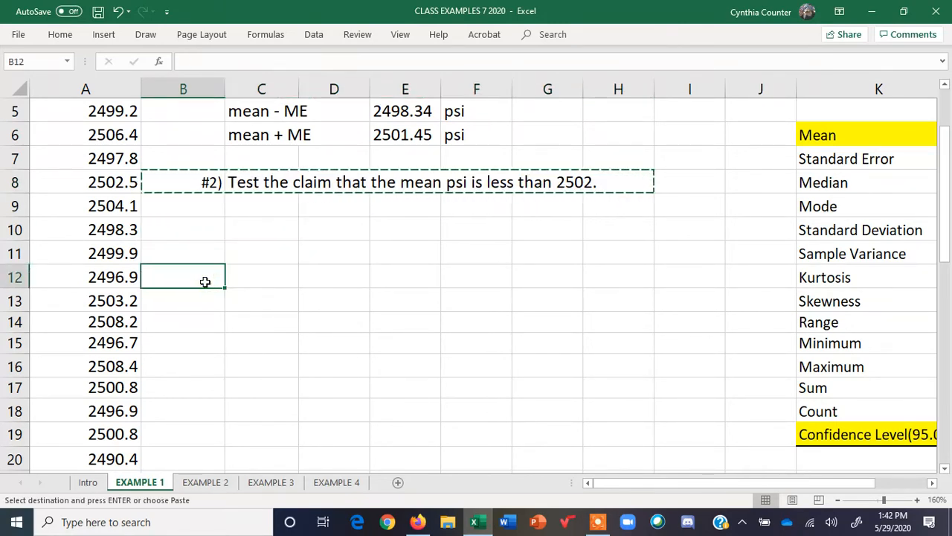
key("ctrl+v")
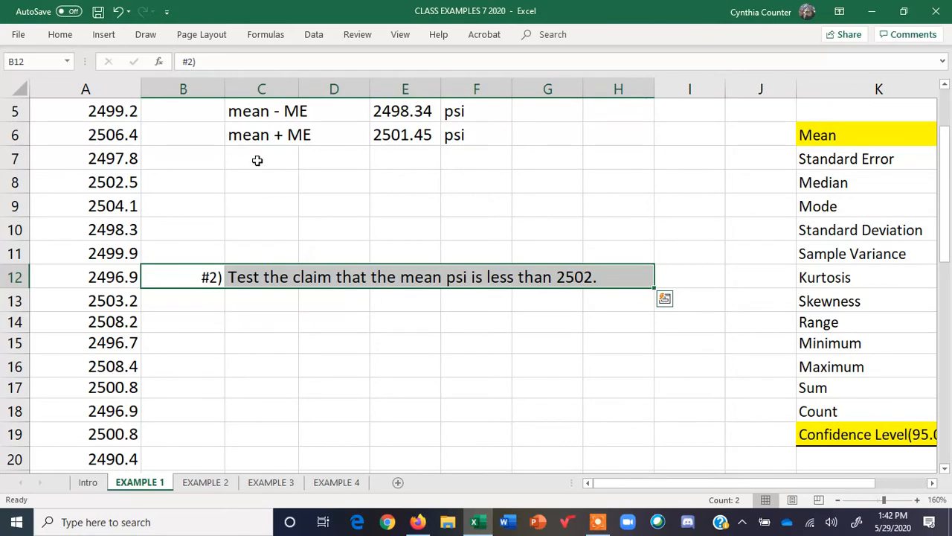
Start the interval interpretation in C8: "We are 95% confident that the population mean pressure than can be"
left_click(253, 186)
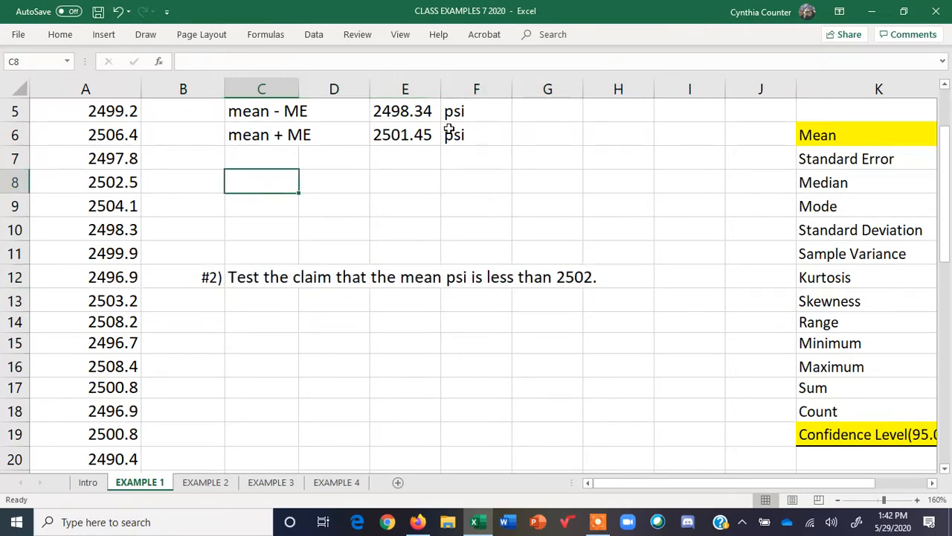
left_click(946, 87)
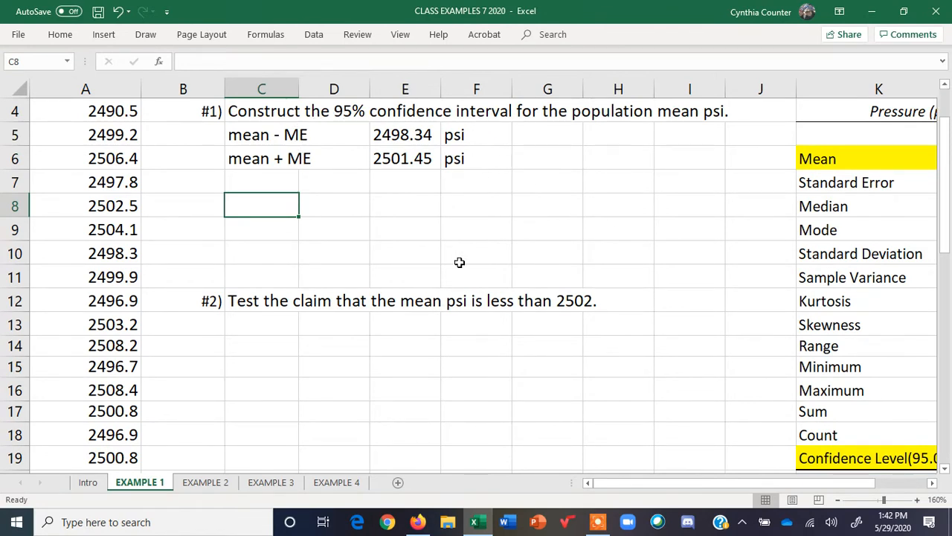
type("We are ")
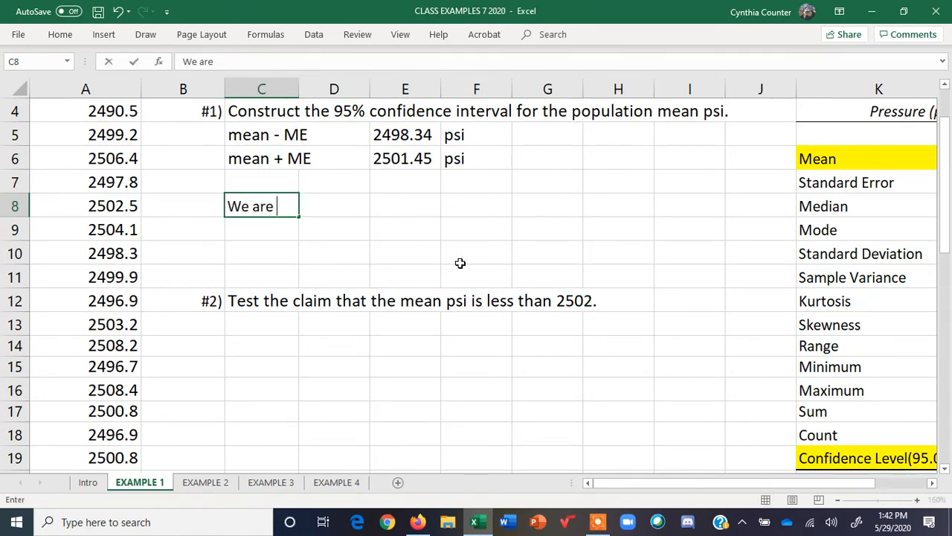
type("95% con")
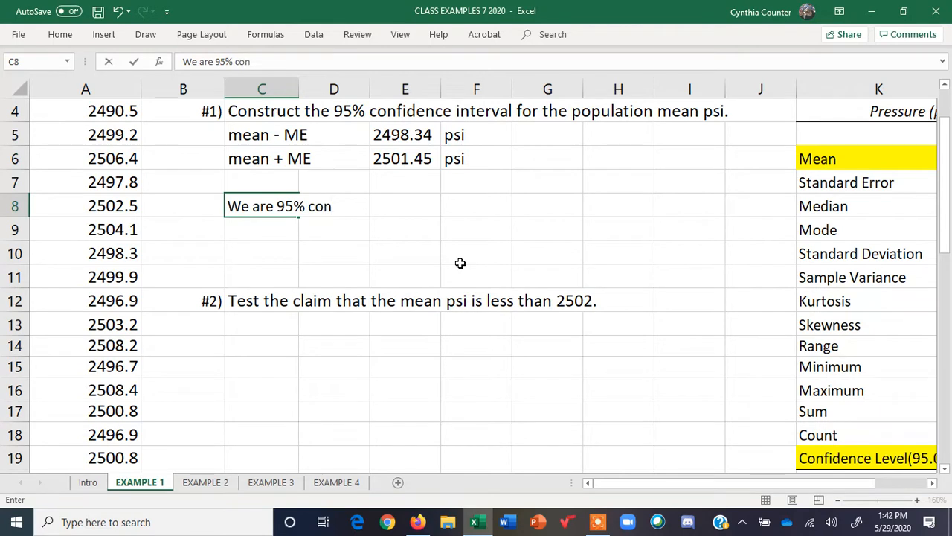
type("fident that th")
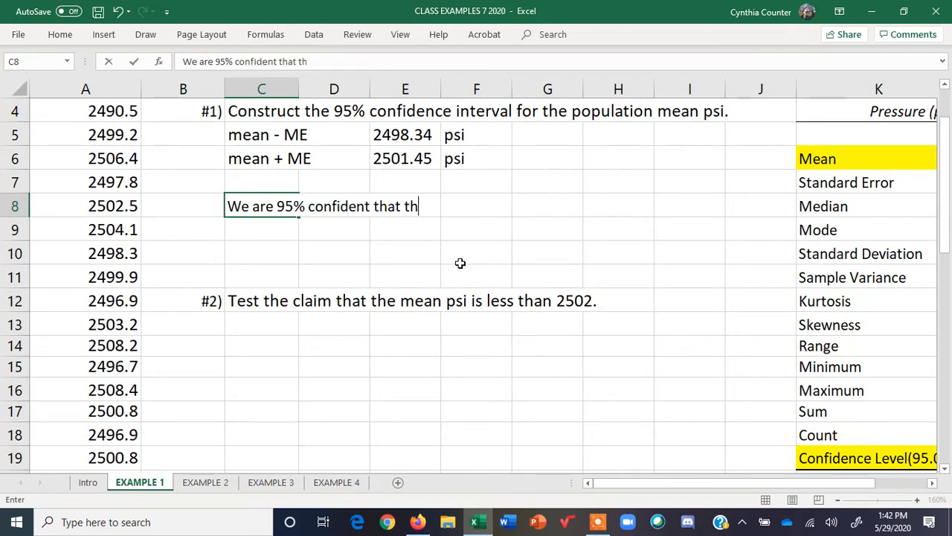
type("e population mean")
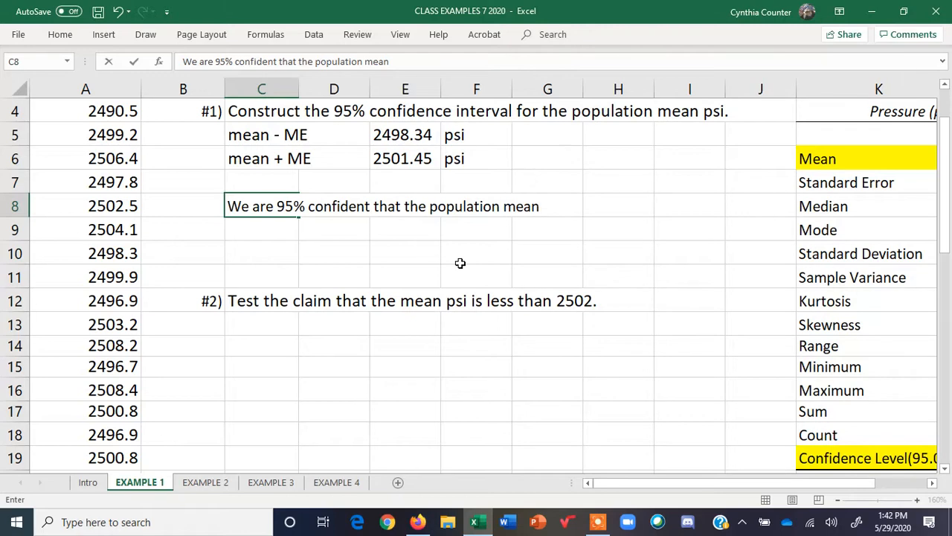
scroll(945, 216, "up", 1)
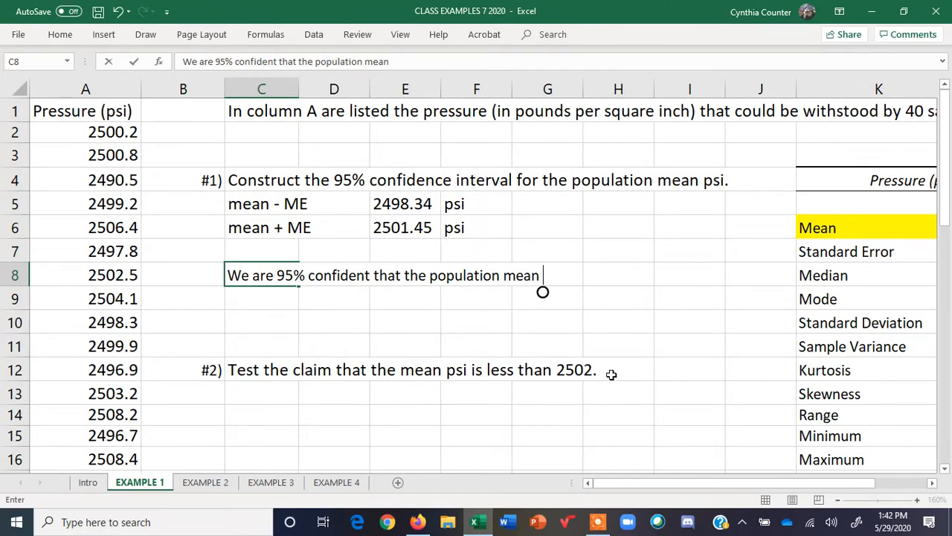
type("mean pressure th")
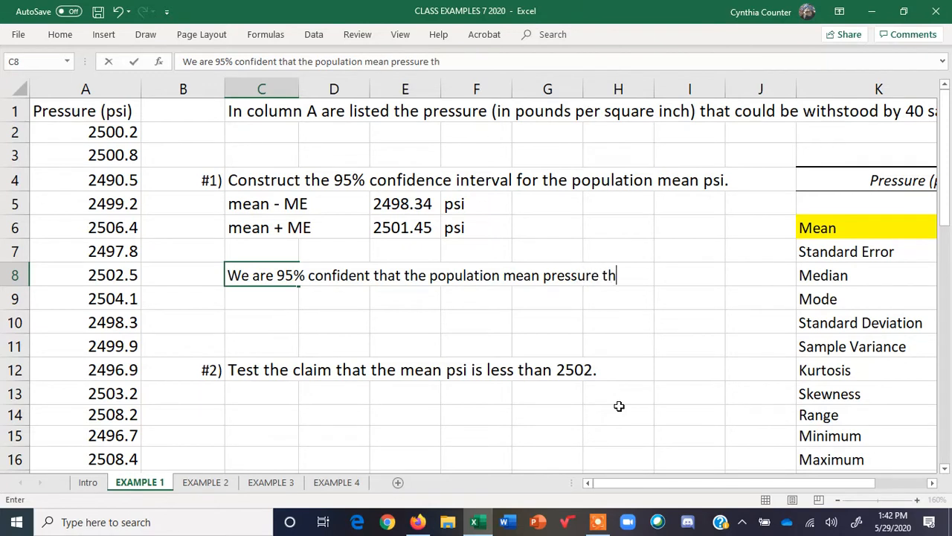
type("an can be")
key("Return")
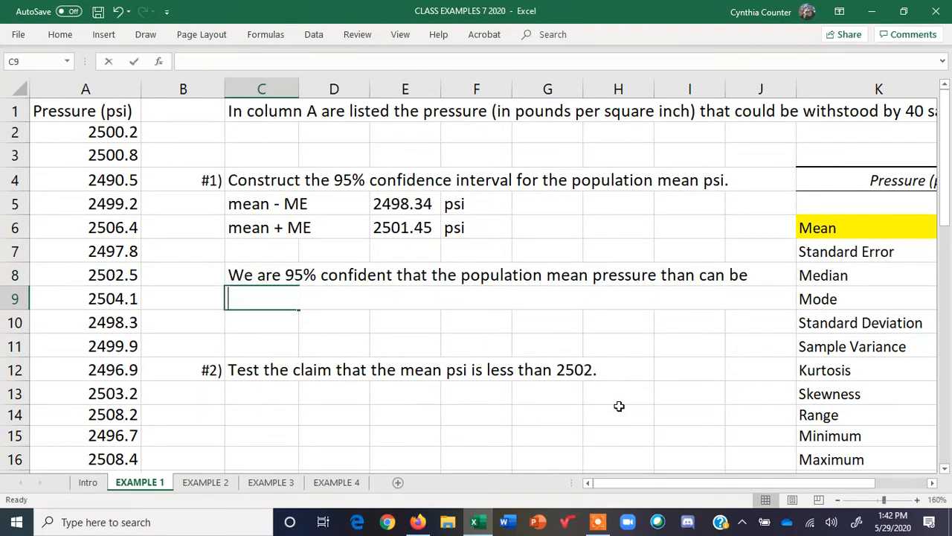
Continue the interpretation in C9: "withstood by this concrete is between 2498.34 psi and 2501.45 psi."
type("withstood ")
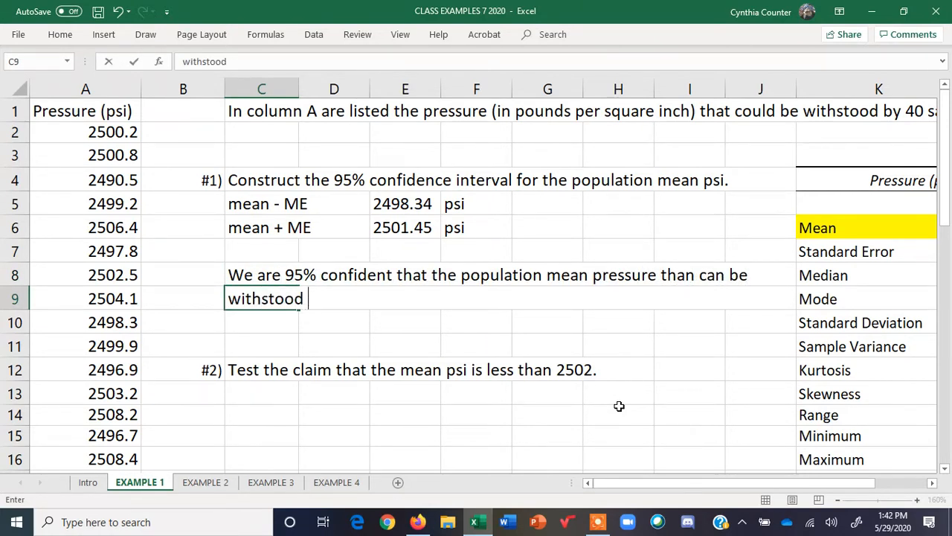
type("by this conc")
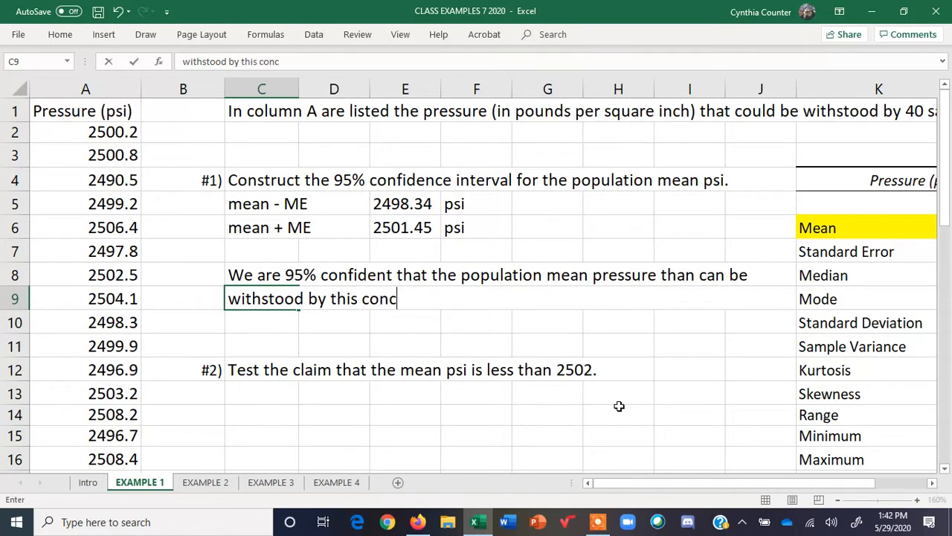
type("rete")
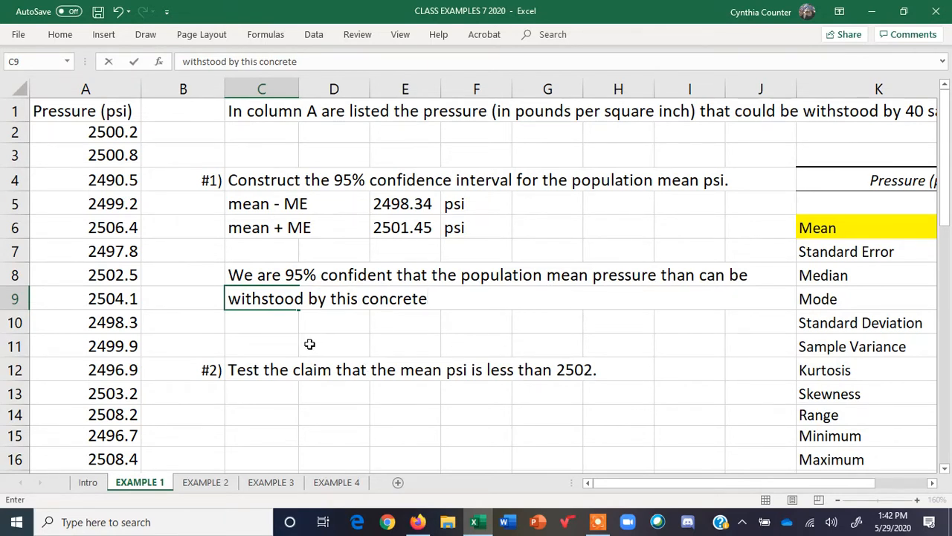
type("is between")
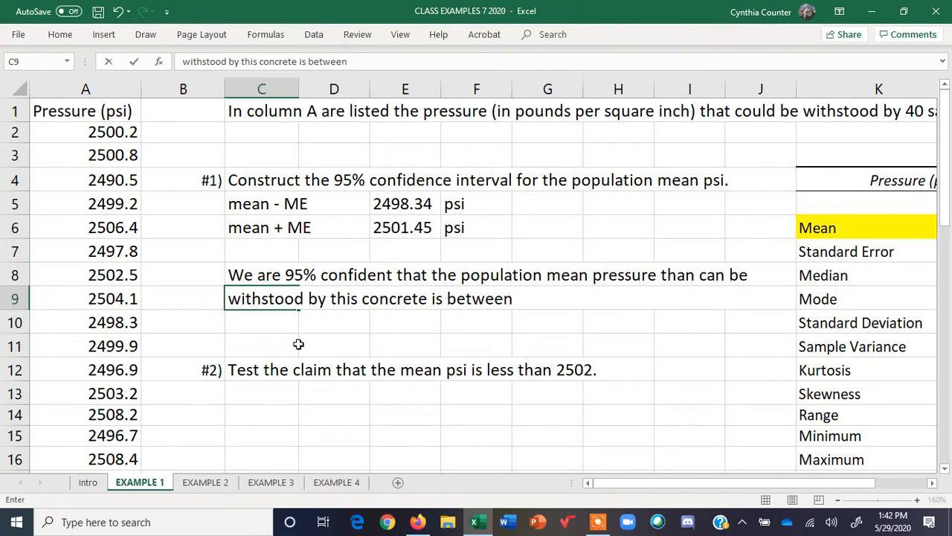
type(" 2498.34 psi and")
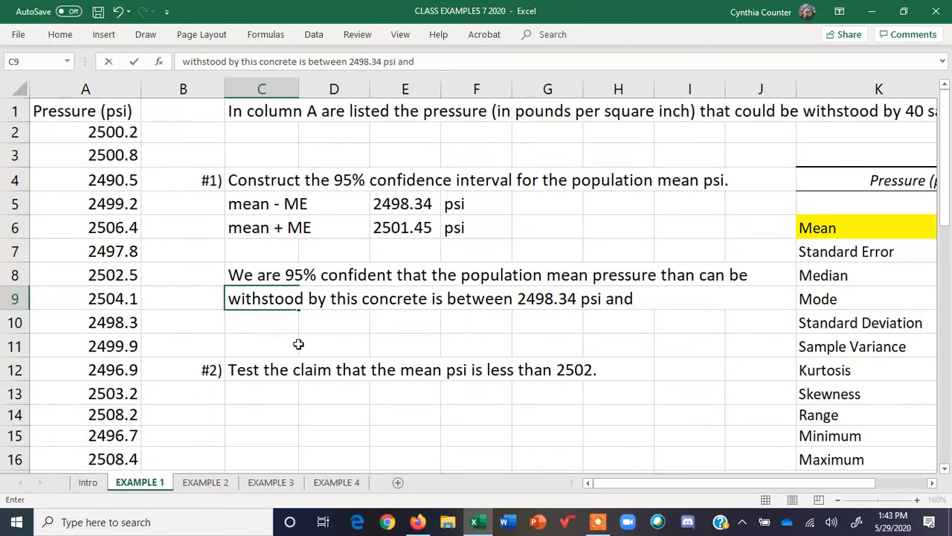
type(" 2501.45")
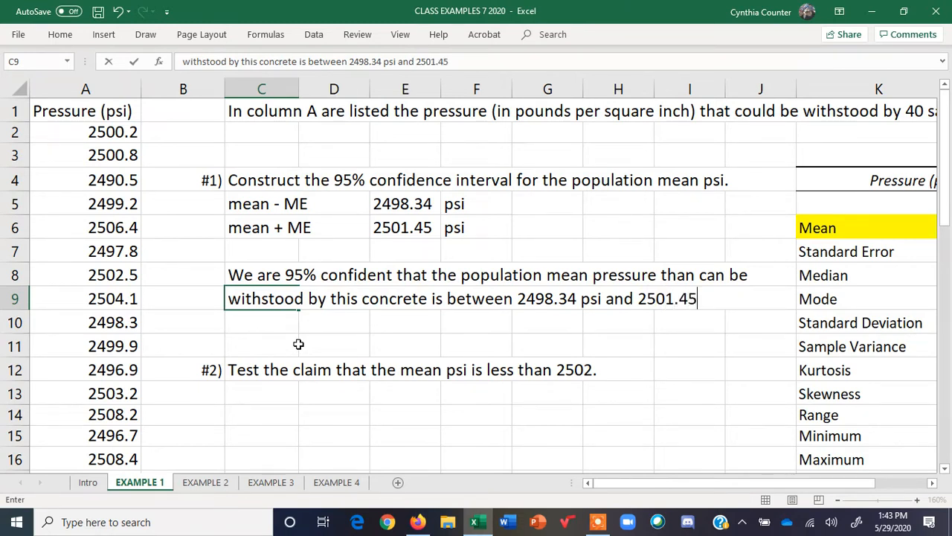
type(" psi.")
key("Return")
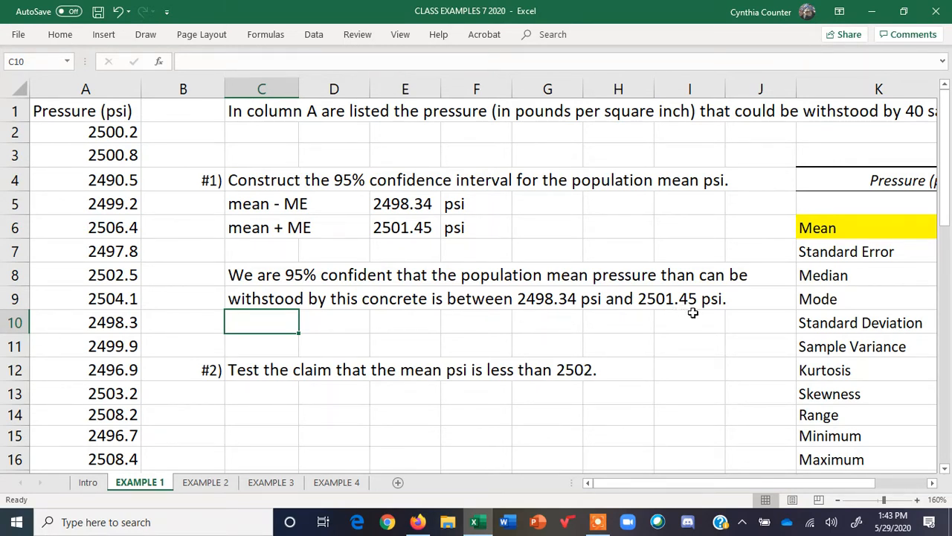
Enter the claim "CLAIM: MEAN < 2502" in C13 under the #2 question
left_click(278, 389)
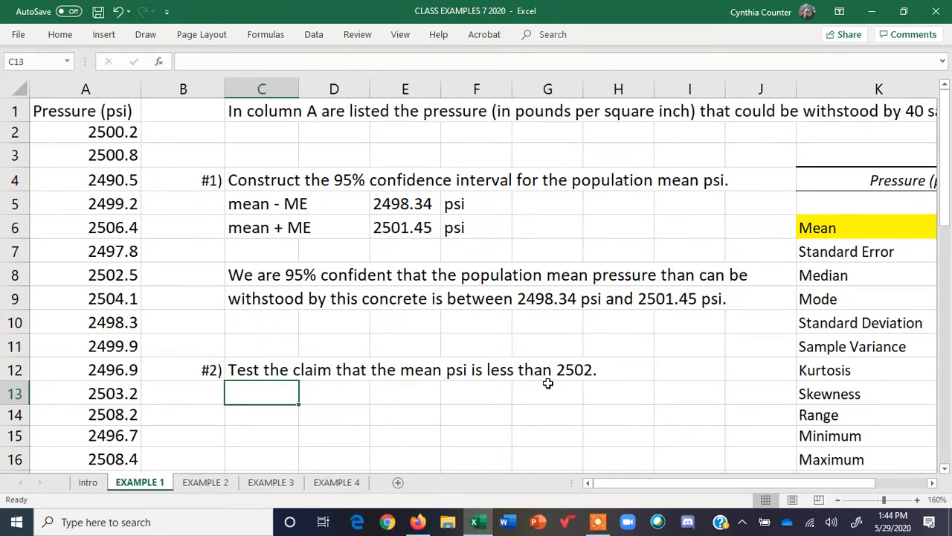
left_click(947, 473)
left_click(946, 473)
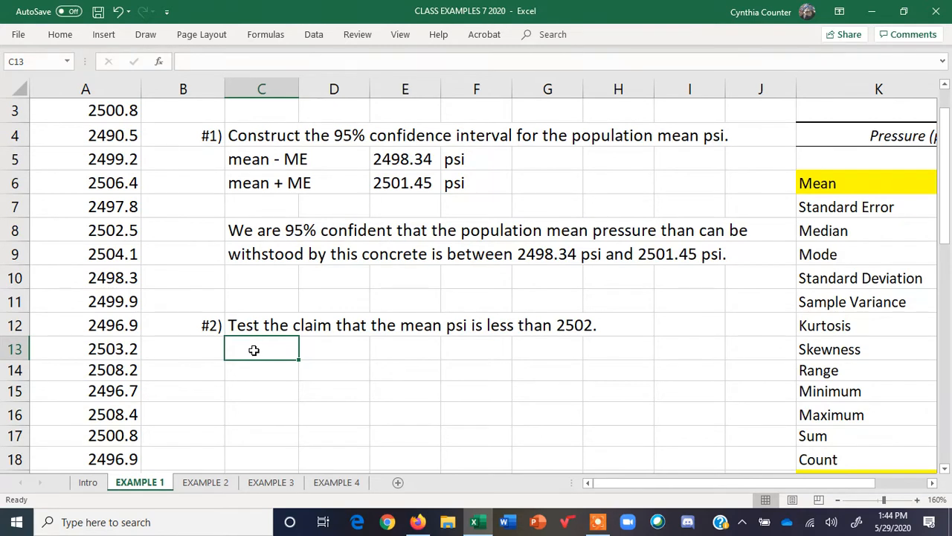
type("CLAIM")
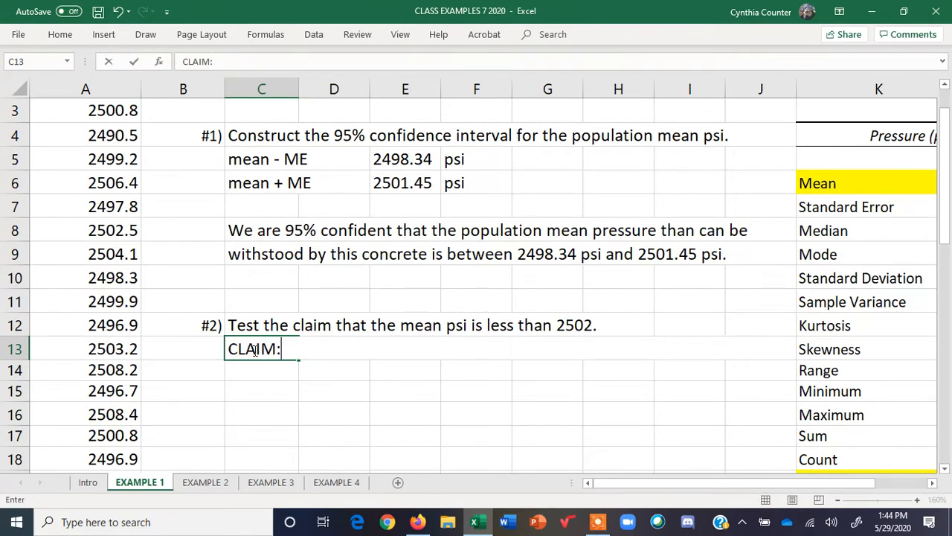
type(": mean")
key("BackSpace")
key("BackSpace")
key("BackSpace")
key("BackSpace")
type("MEAN")
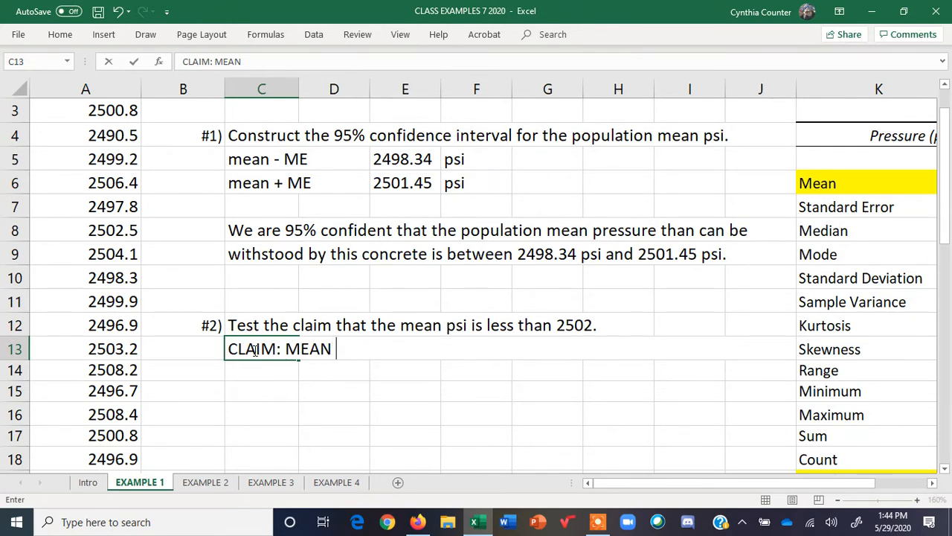
type("< 2502")
key("Return")
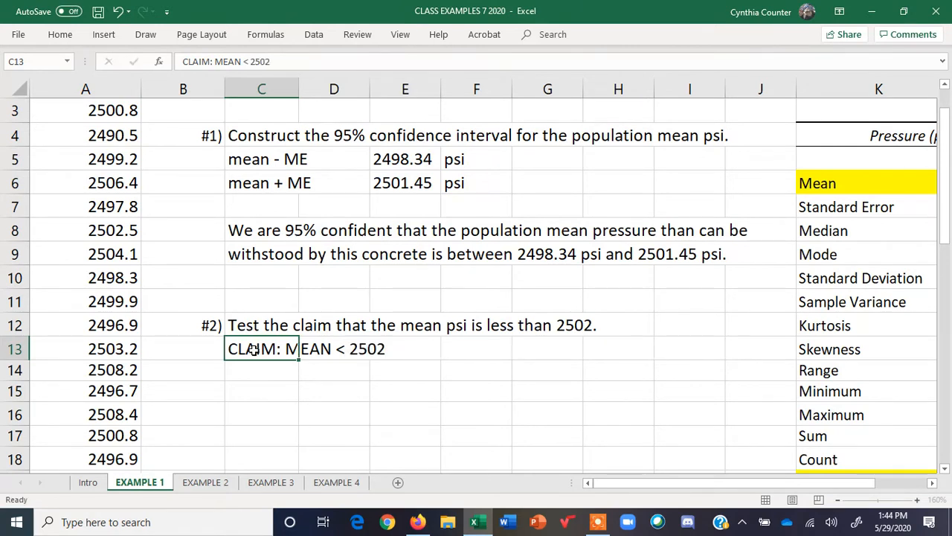
Write the hypotheses "H0: MEAN = 2502" in C14 and "H1: MEAN < 2502" in C15
type("H0")
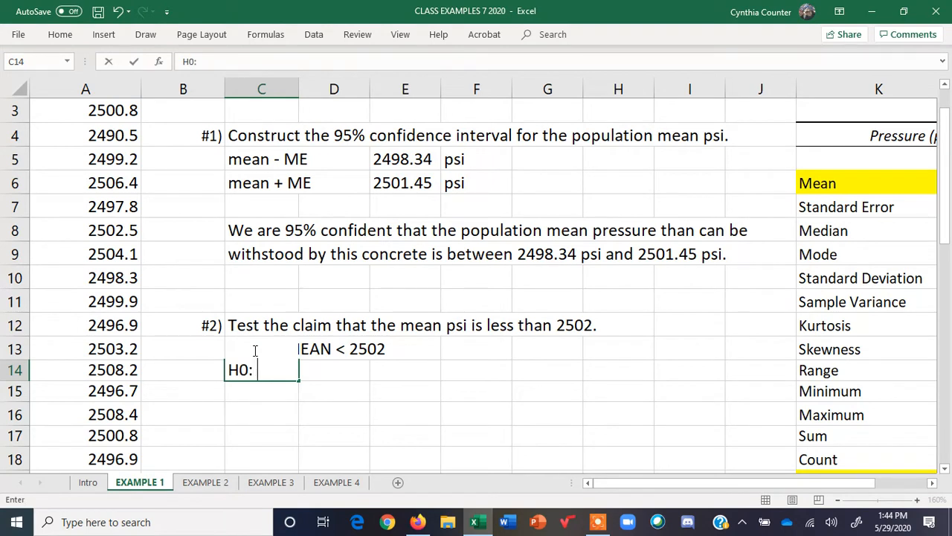
type(": MEAN")
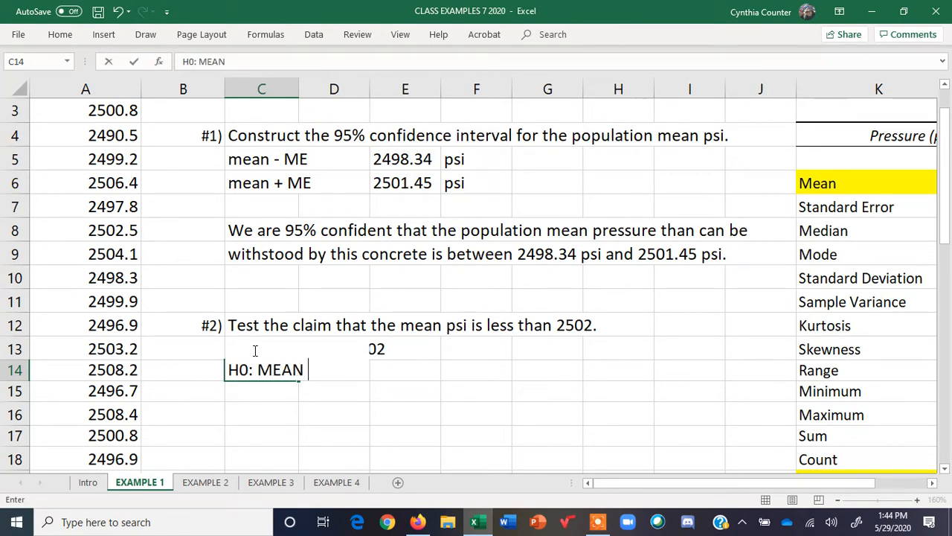
type(" = 2502")
key("Return")
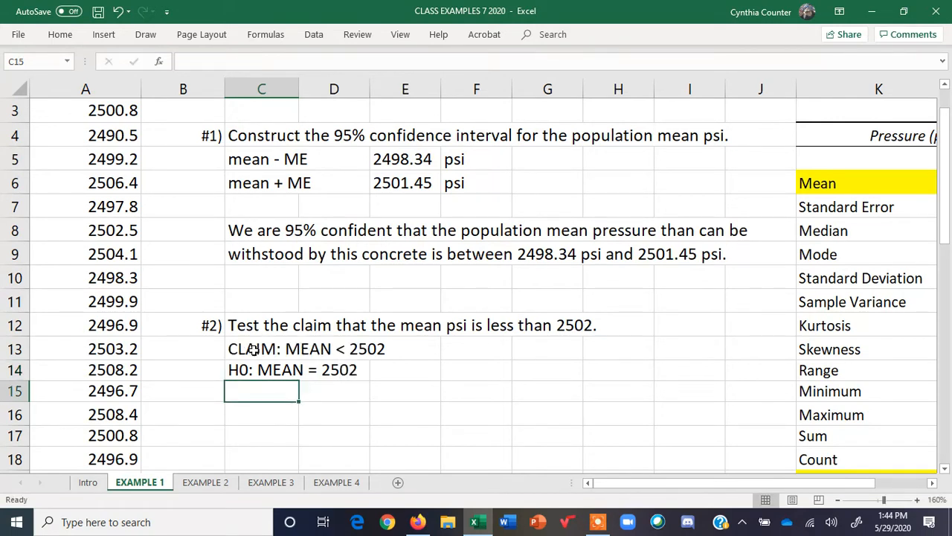
type("H1: ")
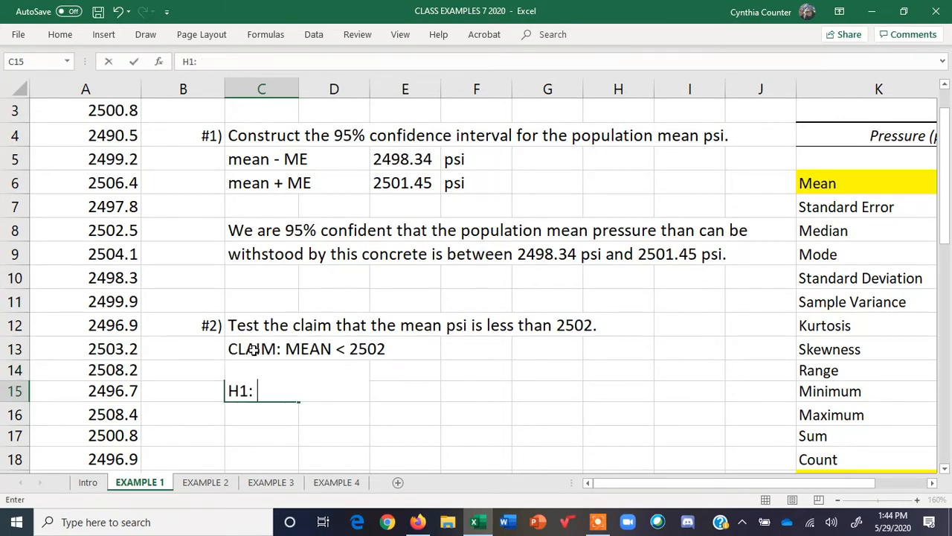
type("MEAN")
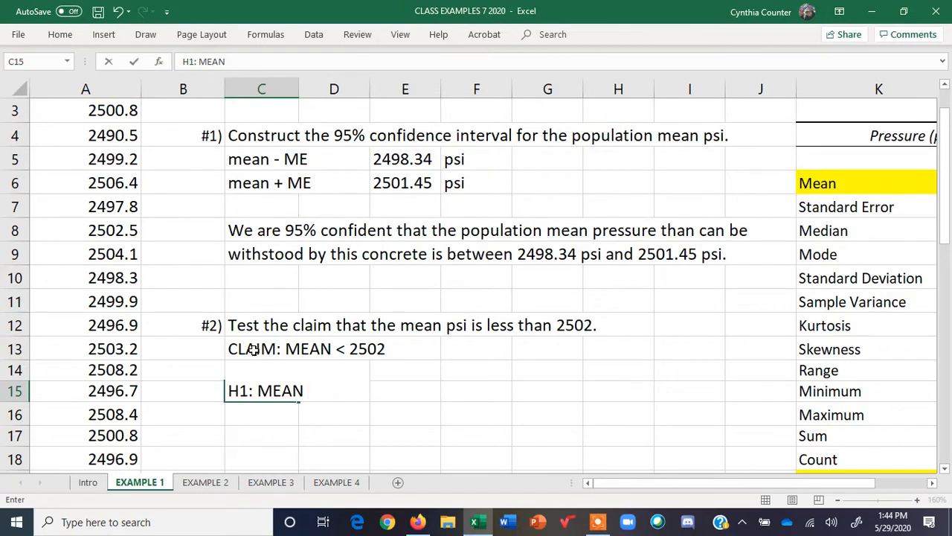
type(" < 2502")
key("Return")
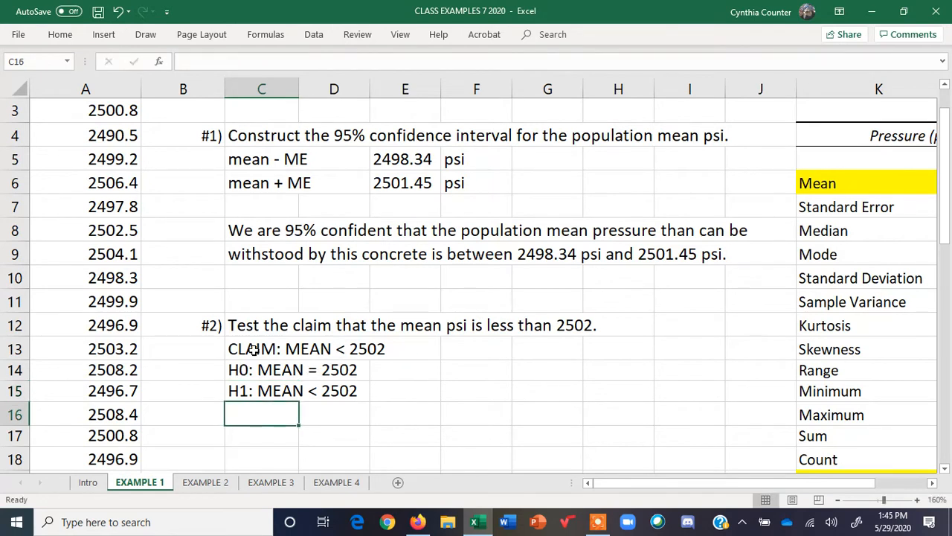
Enter the significance level "ALPHA = .025" in C16
type("ALPHA")
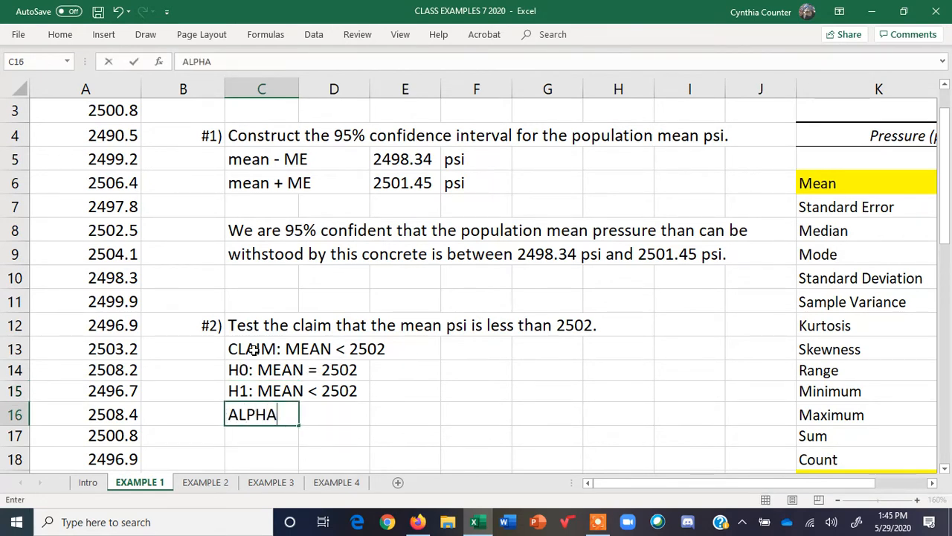
type(" = .025")
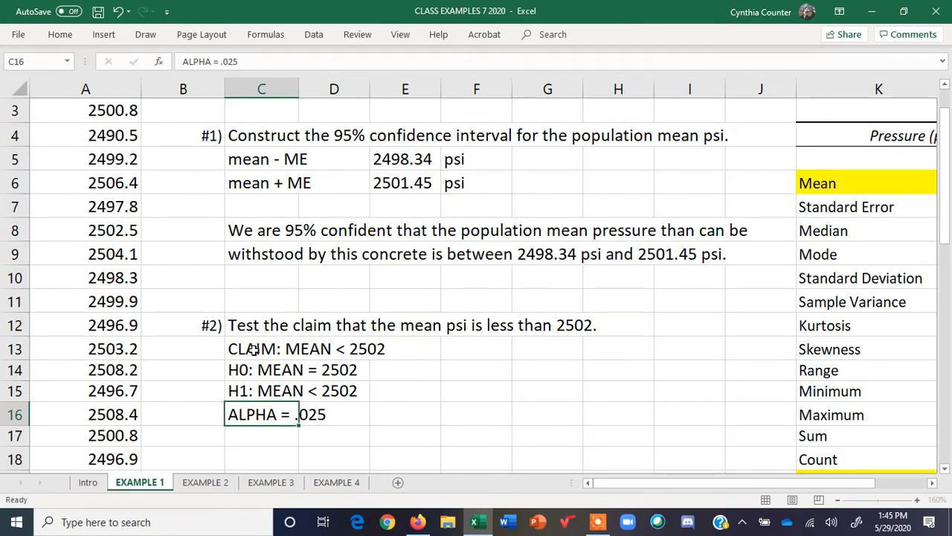
key("Return")
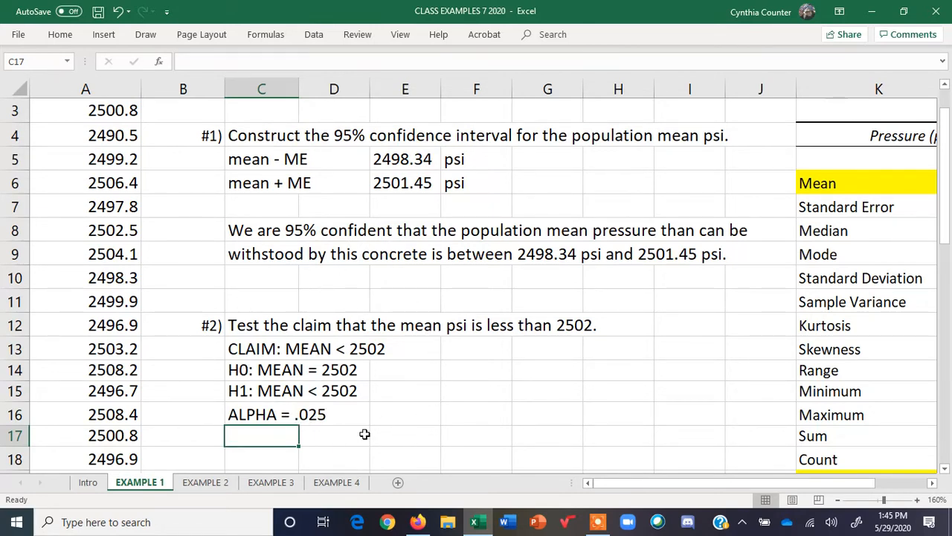
Enter the test-statistic definition "Test Statistic = t stat = (sample mean - H0)/SE" in C17
double_click(282, 437)
type("Sample")
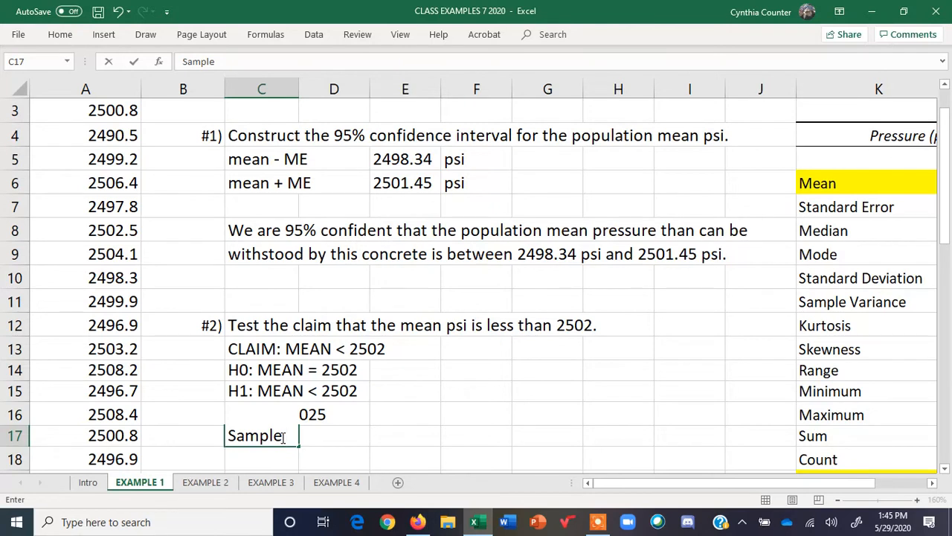
key("BackSpace")
key("BackSpace")
key("BackSpace")
key("BackSpace")
key("BackSpace")
key("BackSpace")
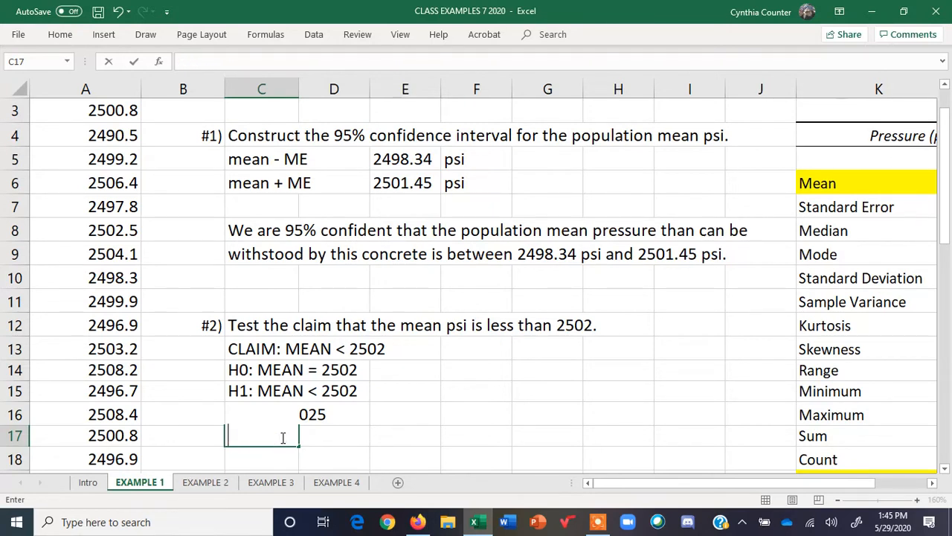
type("Test S")
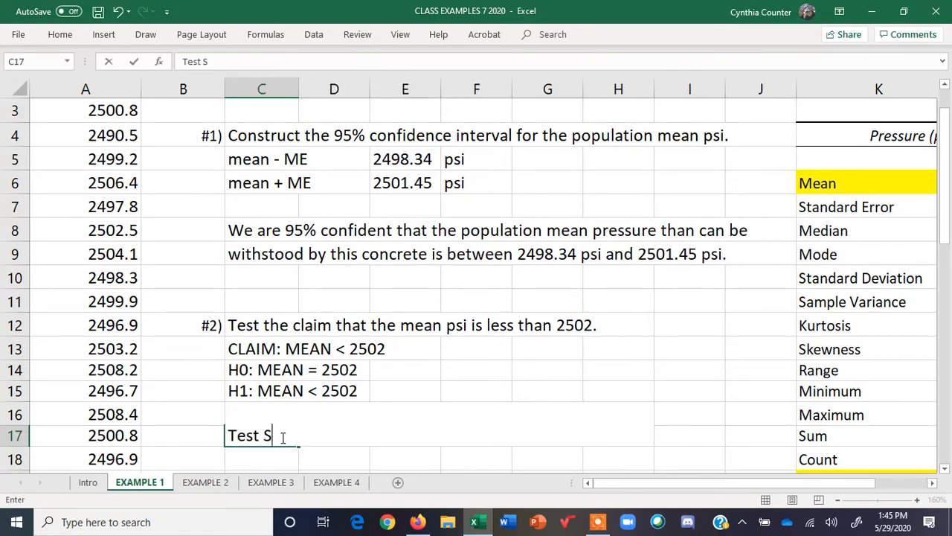
type("tatistic")
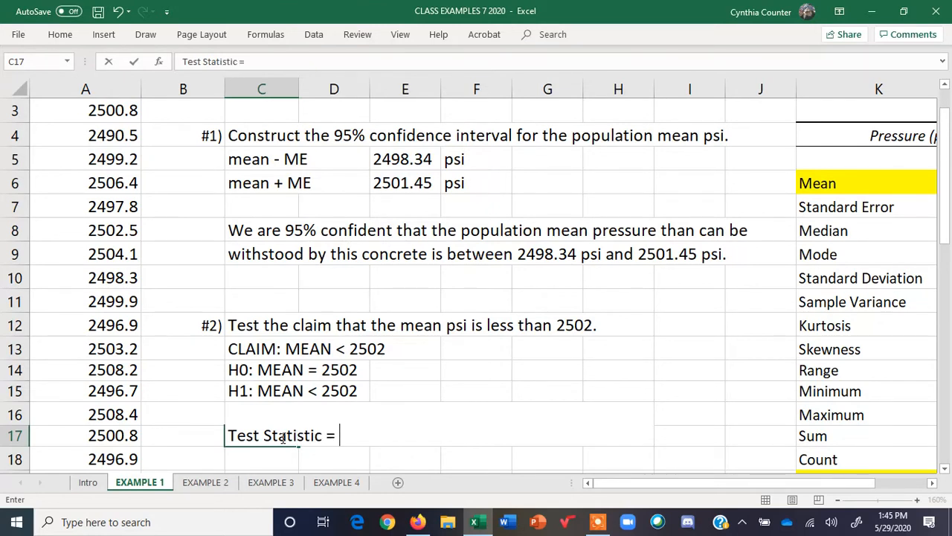
type(" = t stat =")
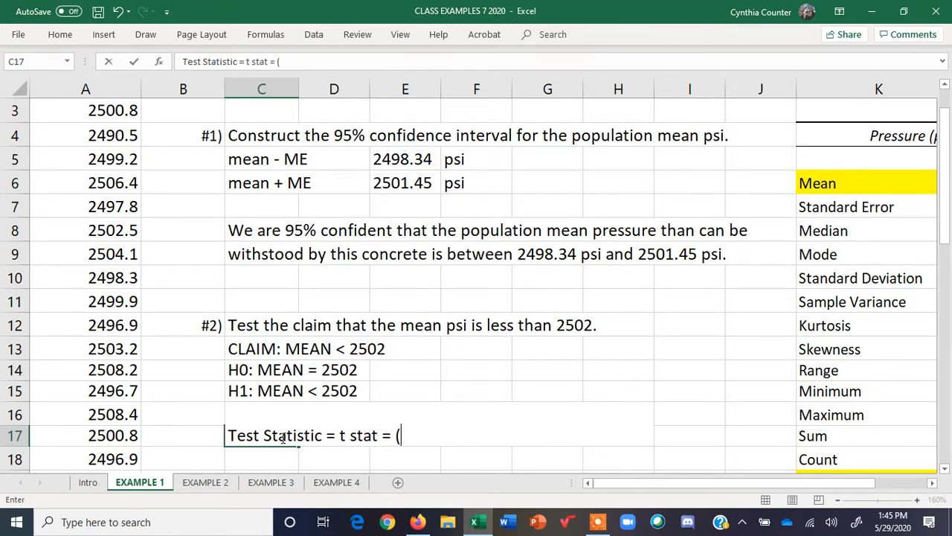
type(" (sample mean")
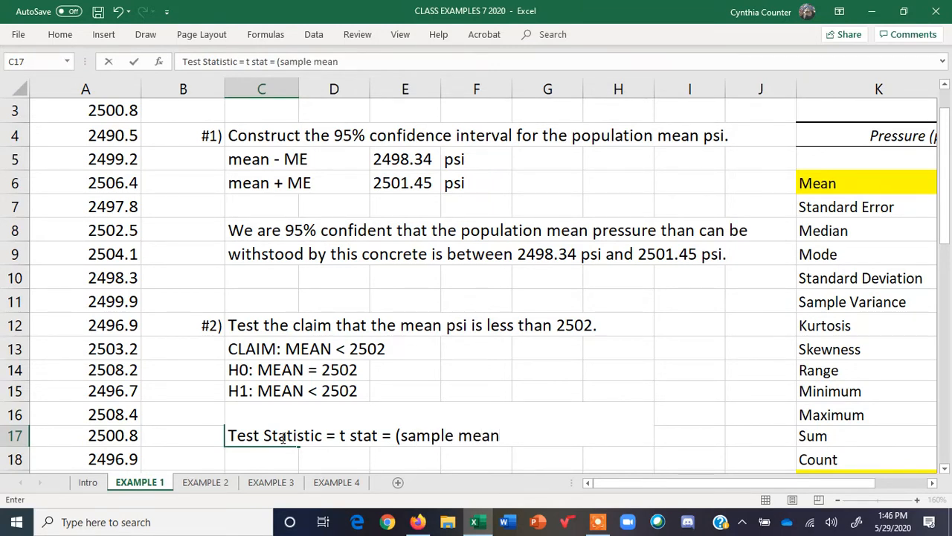
type(" - H0)")
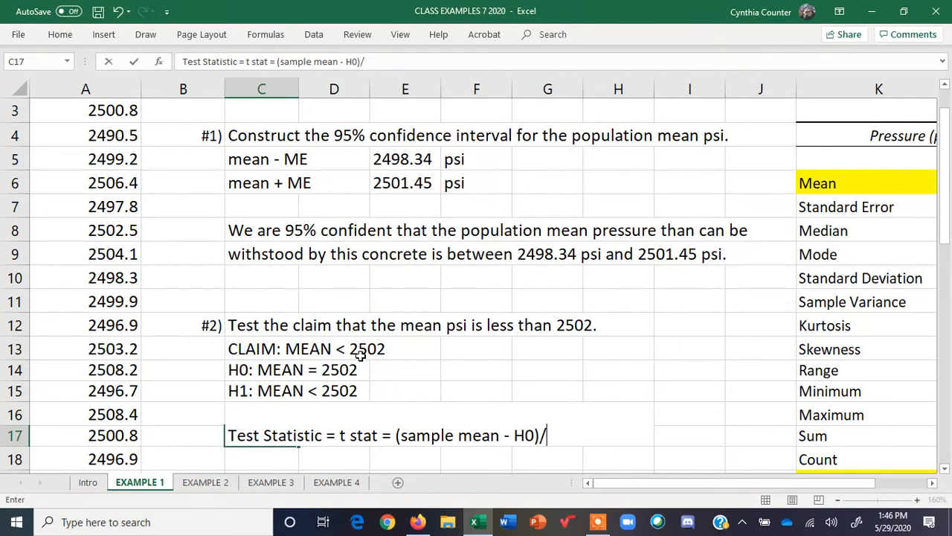
type("/SE")
key("Return")
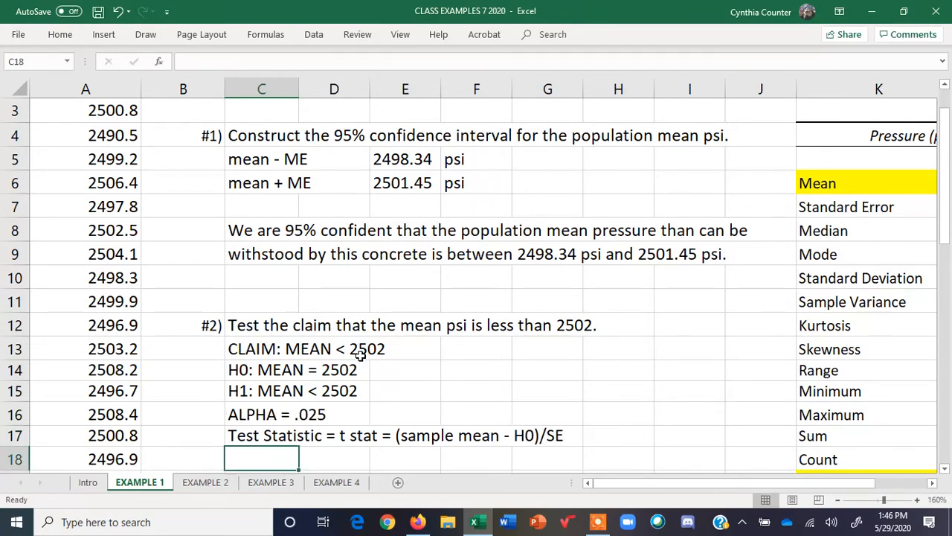
Review the T stat formula on the Intro sheet
left_click(89, 482)
left_click(62, 324)
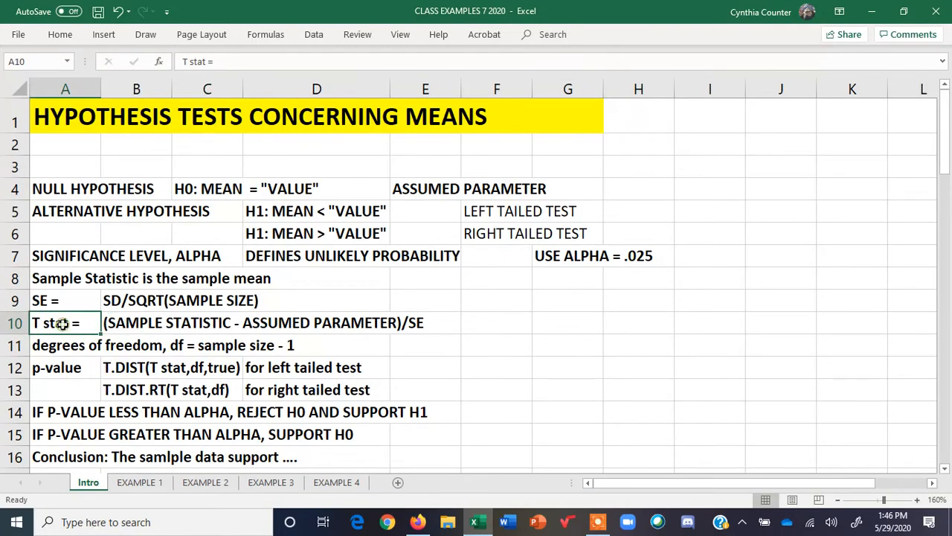
left_click_drag(110, 325, 414, 323)
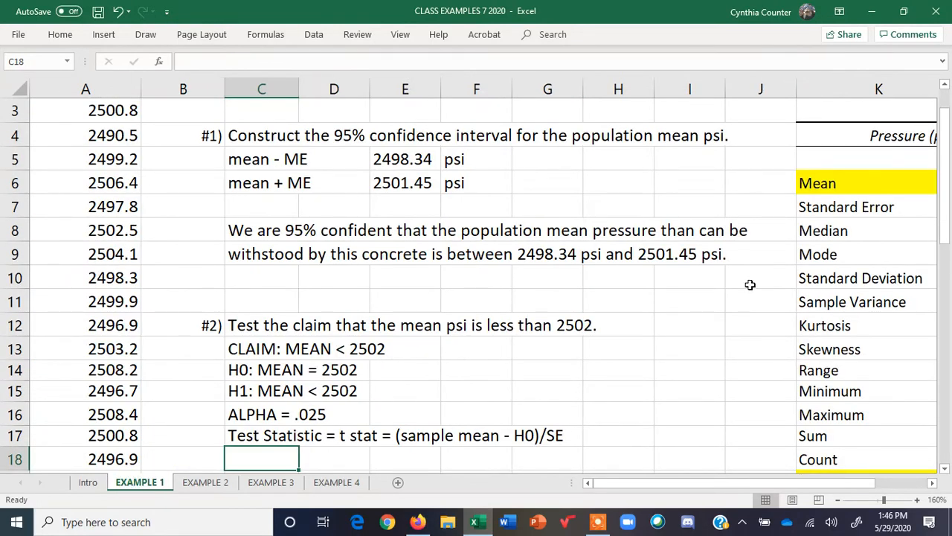
Highlight the Standard Error label and value cells in yellow in the summary statistics table
left_click(933, 482)
left_click(932, 482)
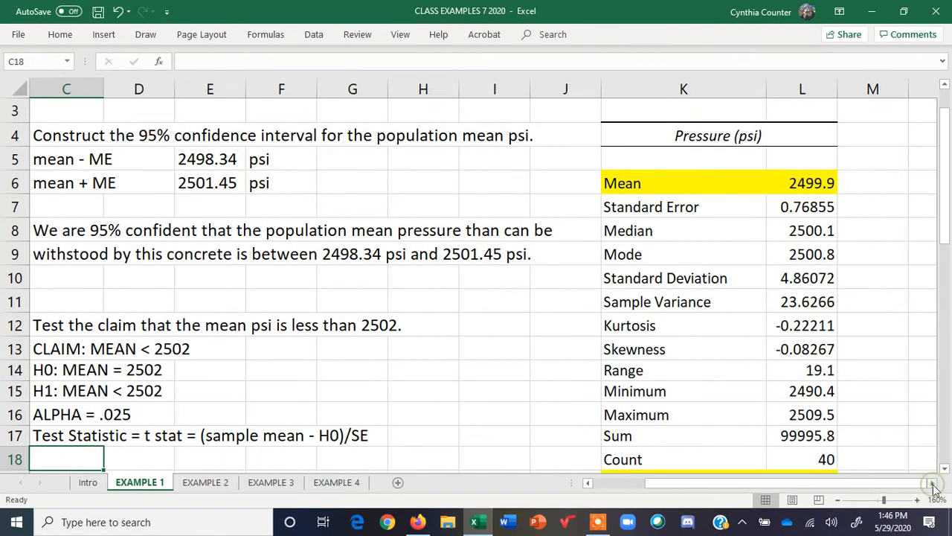
left_click_drag(609, 207, 770, 206)
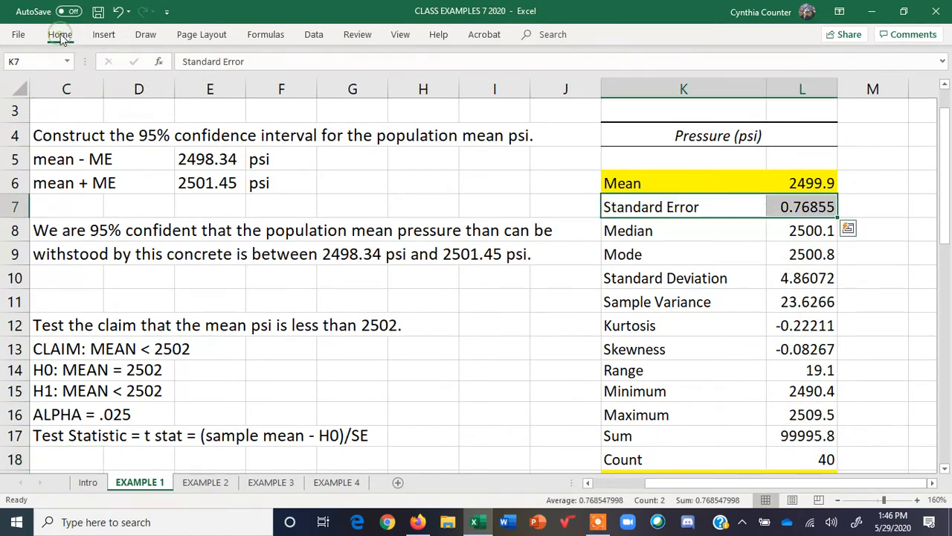
left_click(60, 35)
left_click(169, 84)
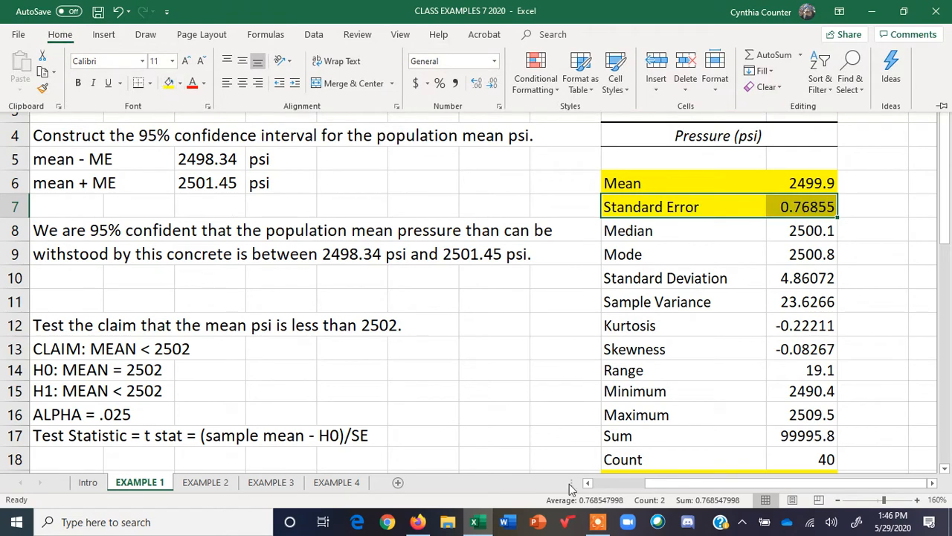
Examine the SE and T stat formulas on the Intro sheet, then return to the EXAMPLE 1 sheet
left_click_drag(672, 485, 622, 485)
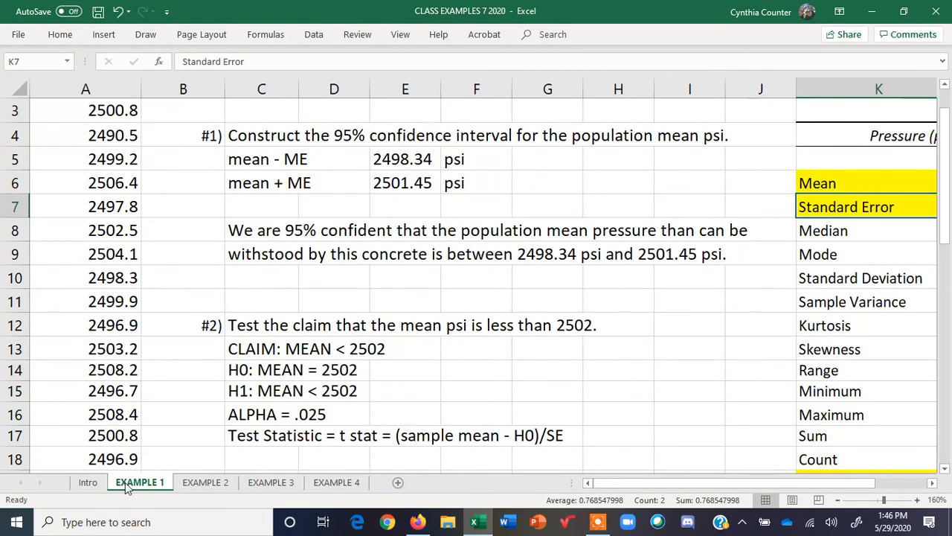
left_click(87, 482)
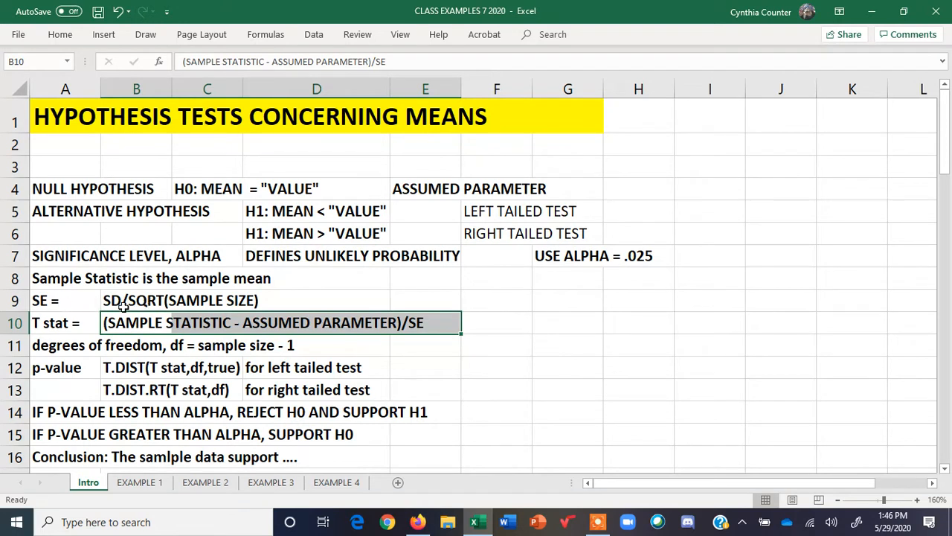
left_click(120, 299)
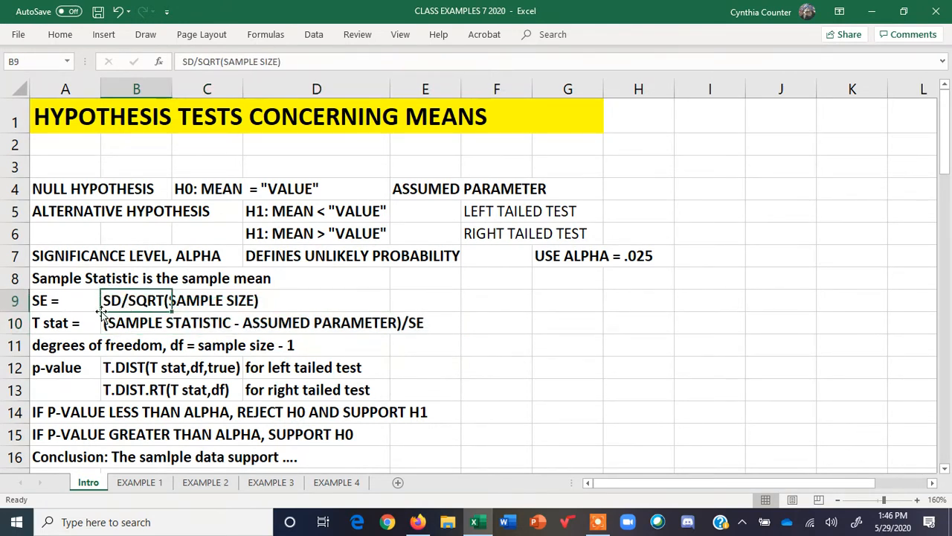
left_click(46, 302)
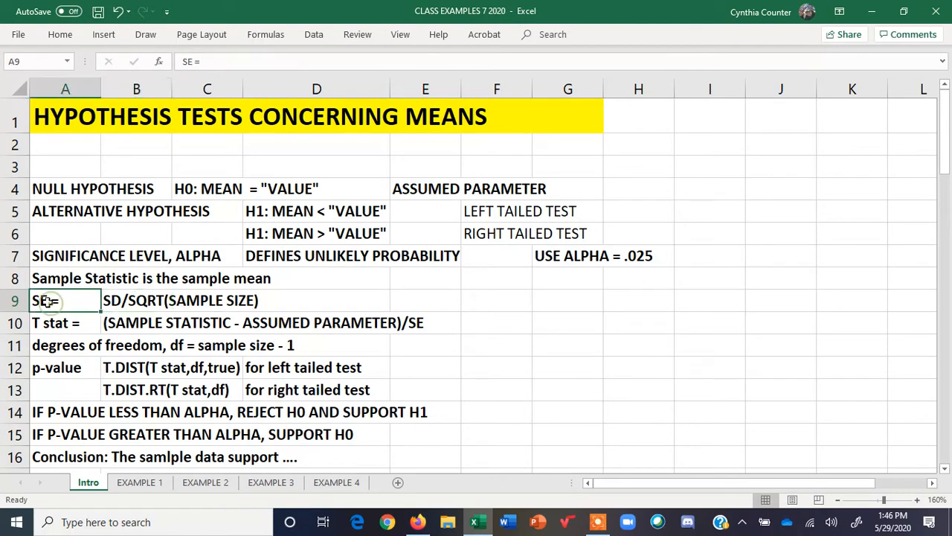
left_click(113, 306)
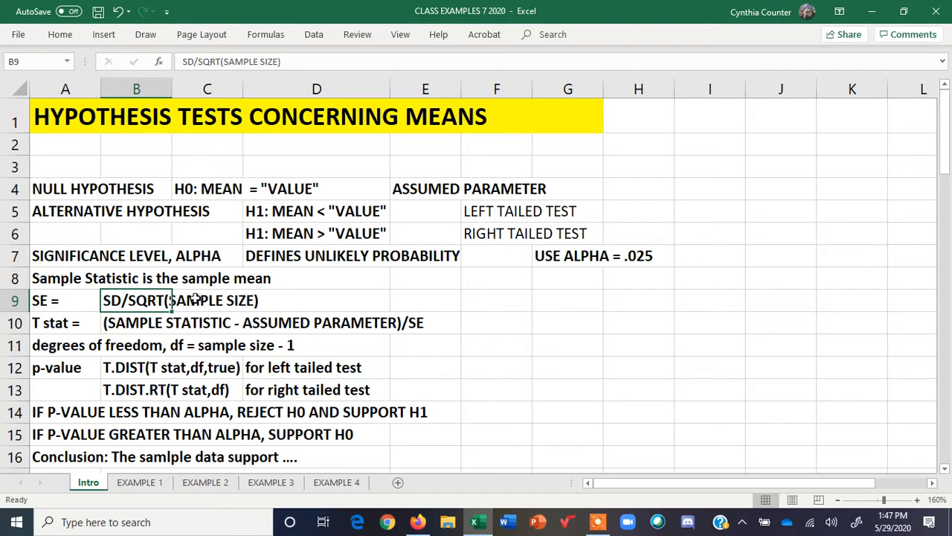
left_click_drag(123, 299, 259, 300)
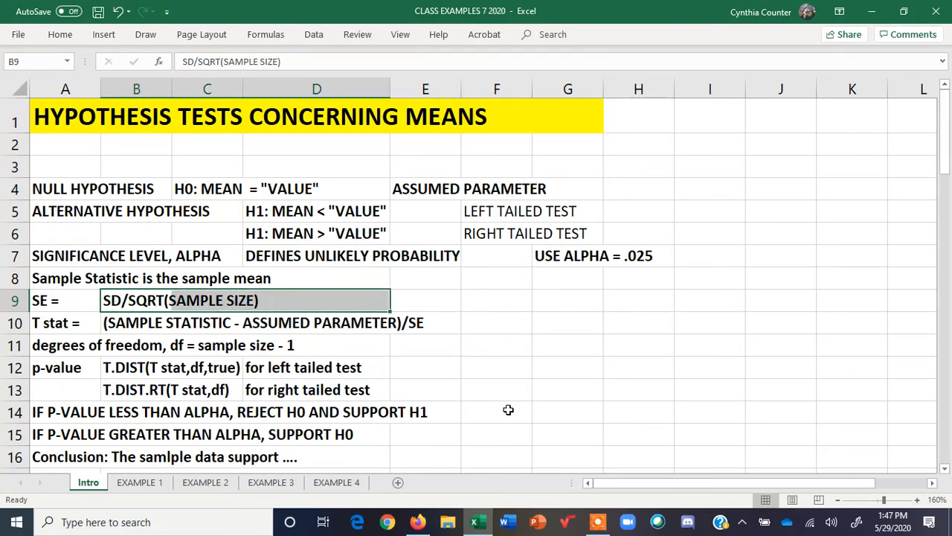
left_click(419, 521)
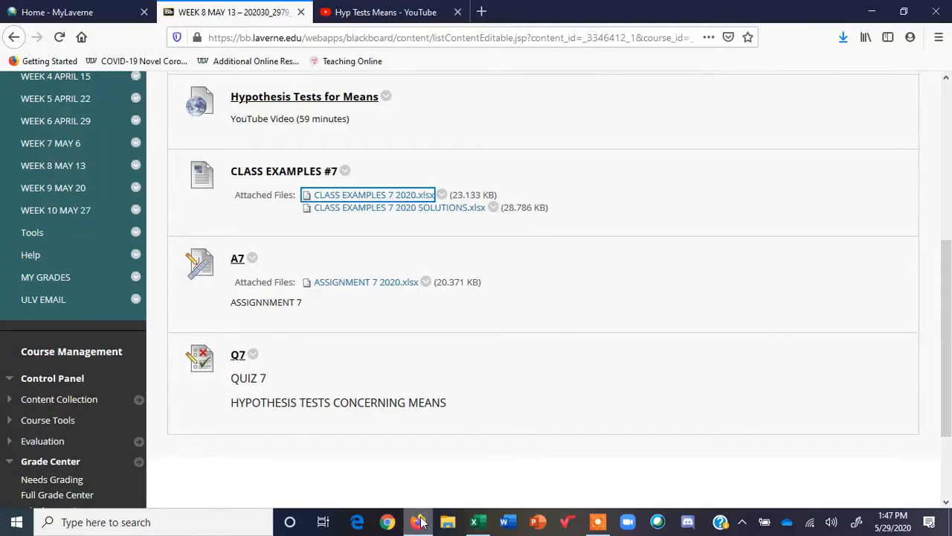
left_click(473, 522)
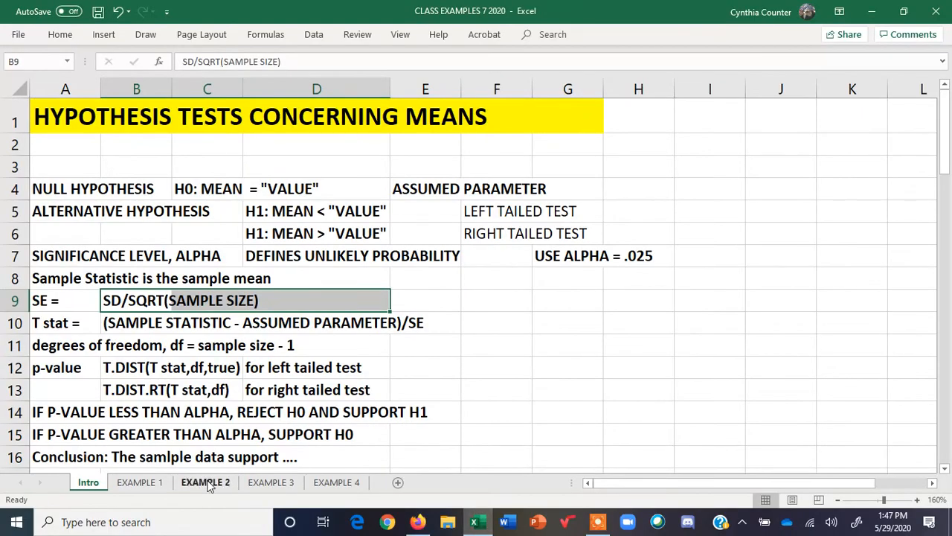
left_click(142, 484)
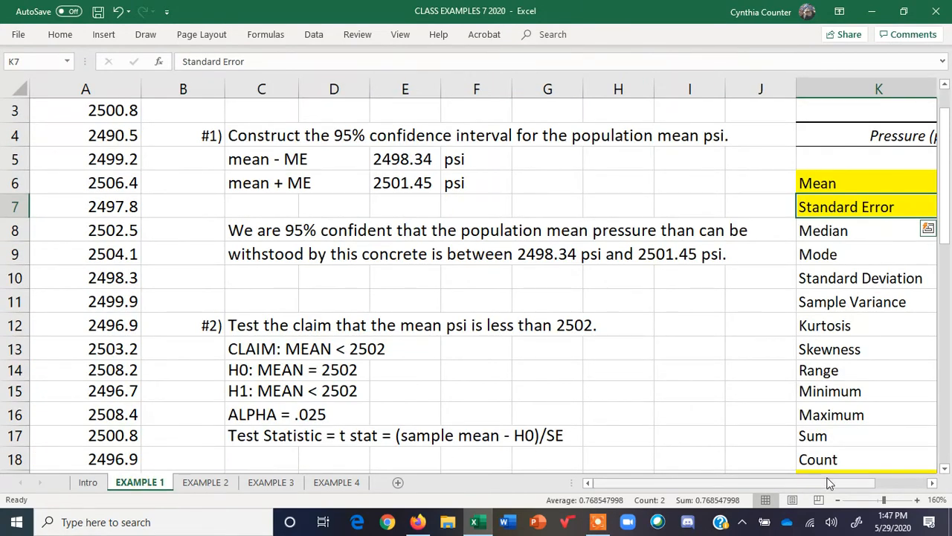
Label N10 "STDEV.S" next to the Standard Deviation row of the summary table
left_click_drag(829, 486, 928, 468)
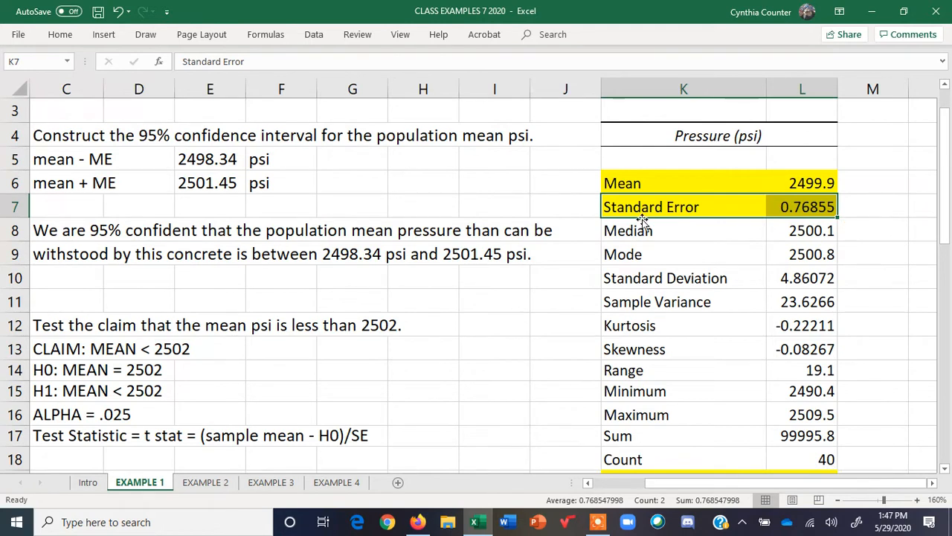
left_click(933, 483)
left_click(933, 482)
left_click(933, 483)
left_click(933, 483)
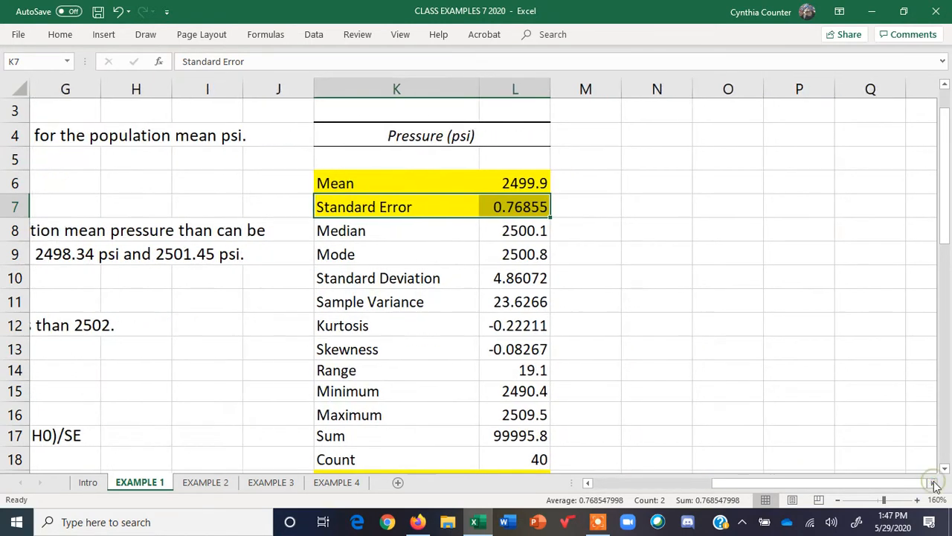
left_click_drag(332, 279, 522, 277)
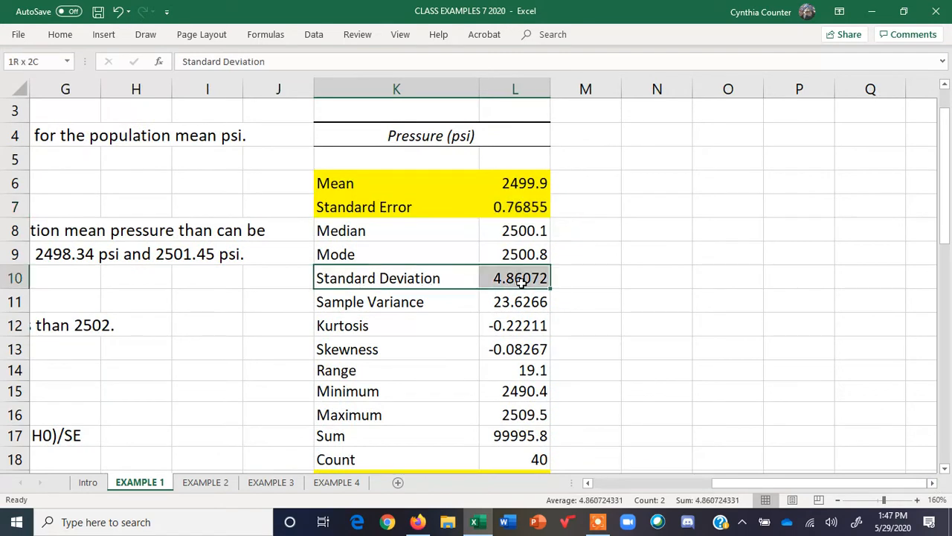
left_click(658, 282)
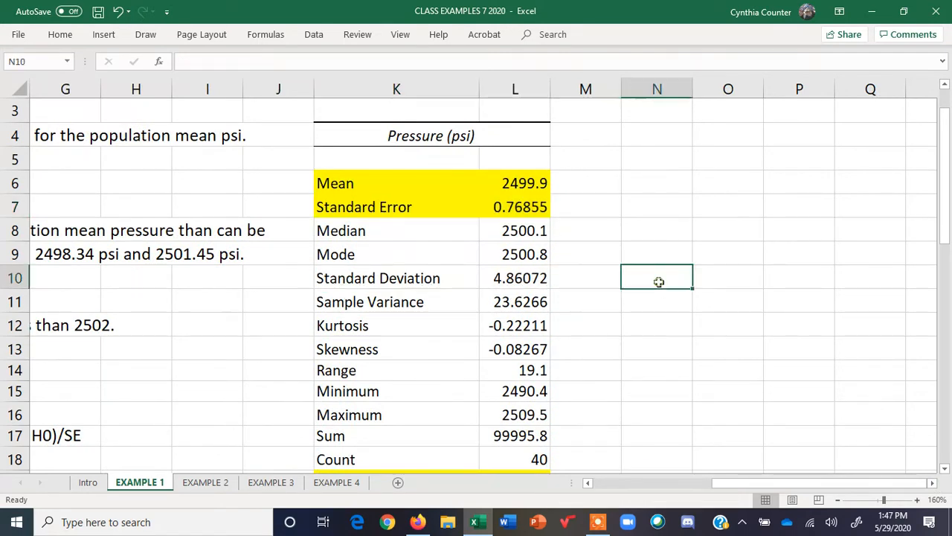
type("ST")
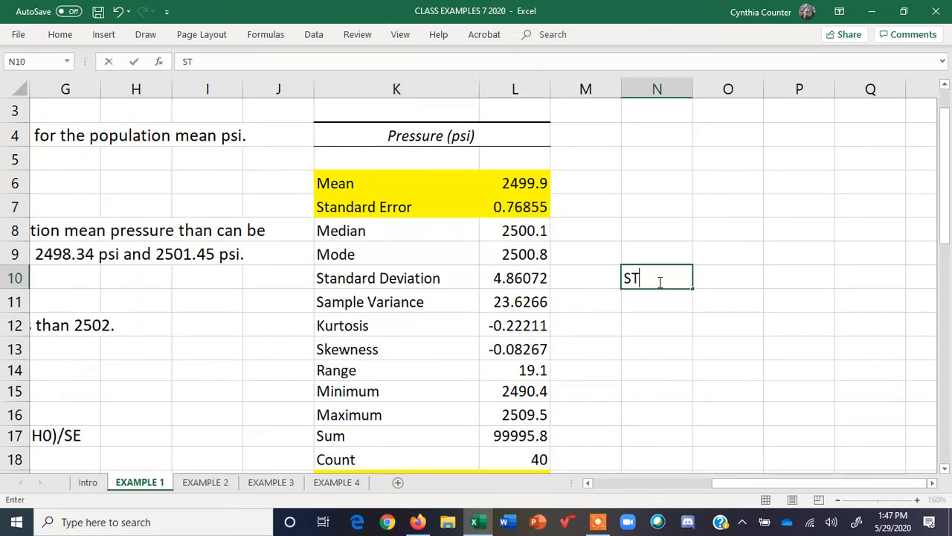
type("DEV.S")
Enter =STDEV.S(A1:A41) in O10 to recompute the standard deviation, then compare it with the table's Standard Deviation value
left_click(705, 278)
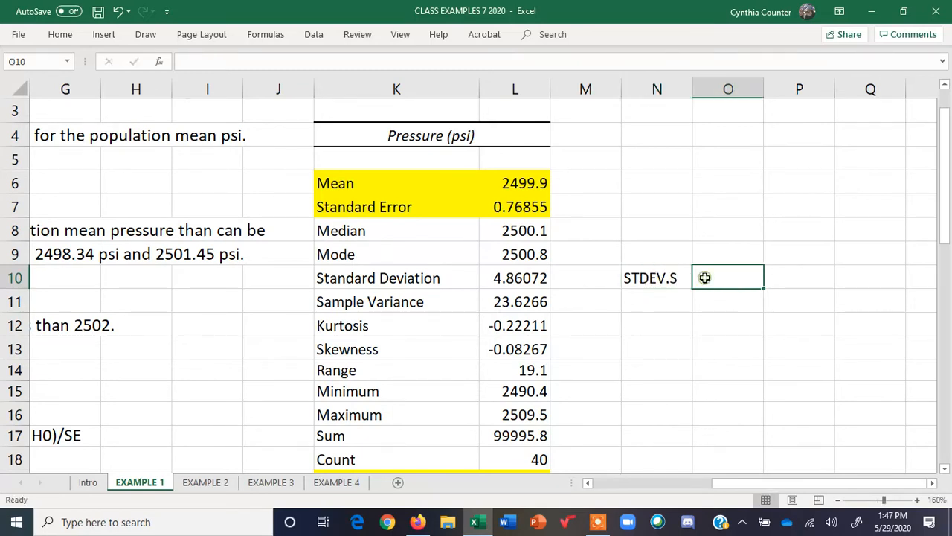
type("=")
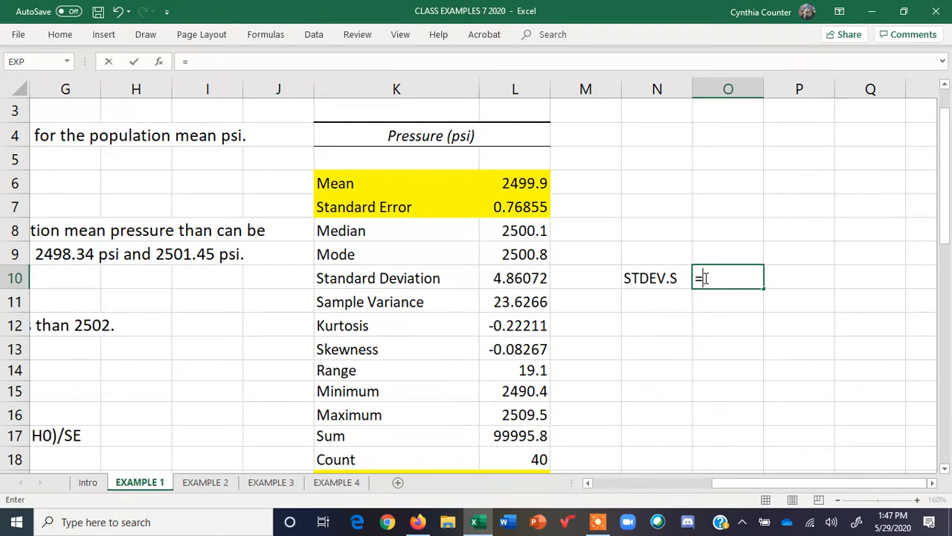
type("ST")
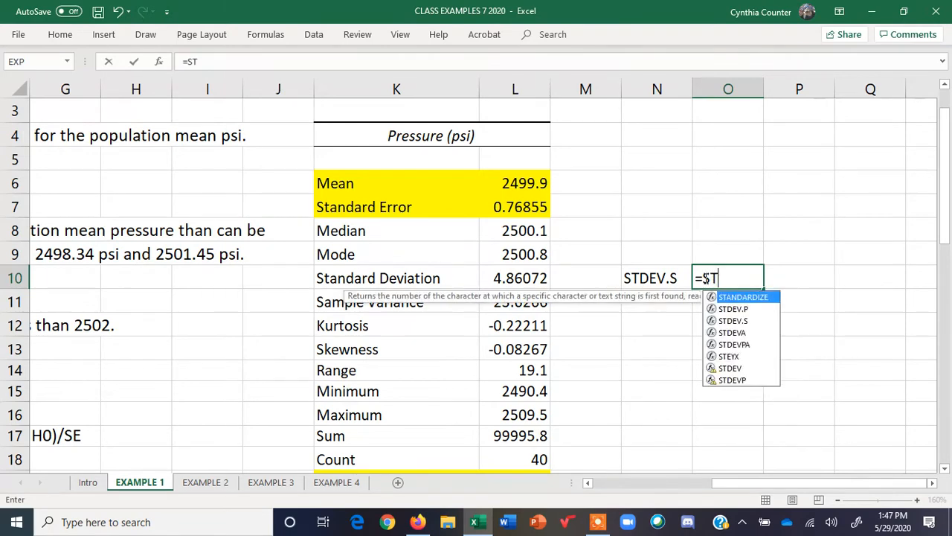
double_click(755, 321)
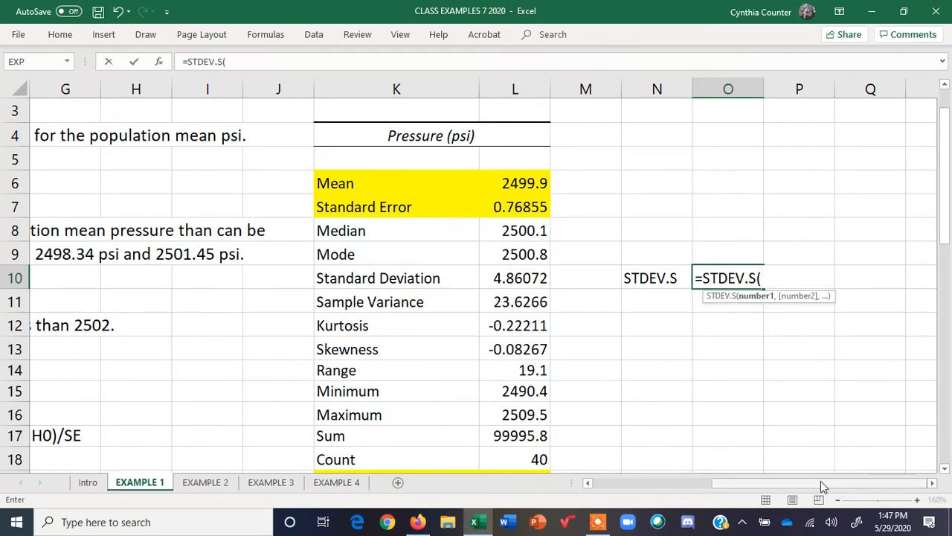
left_click_drag(821, 481, 662, 482)
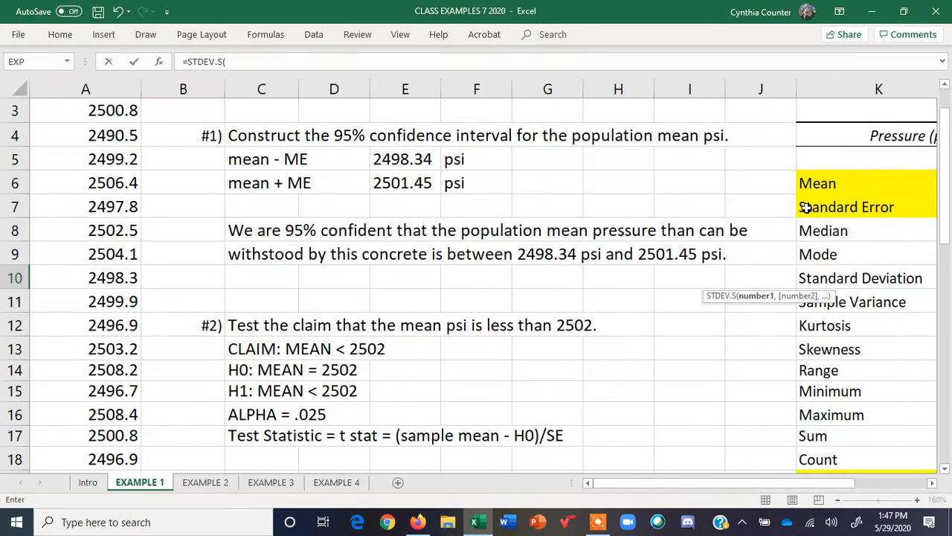
scroll(943, 208, "up", 1)
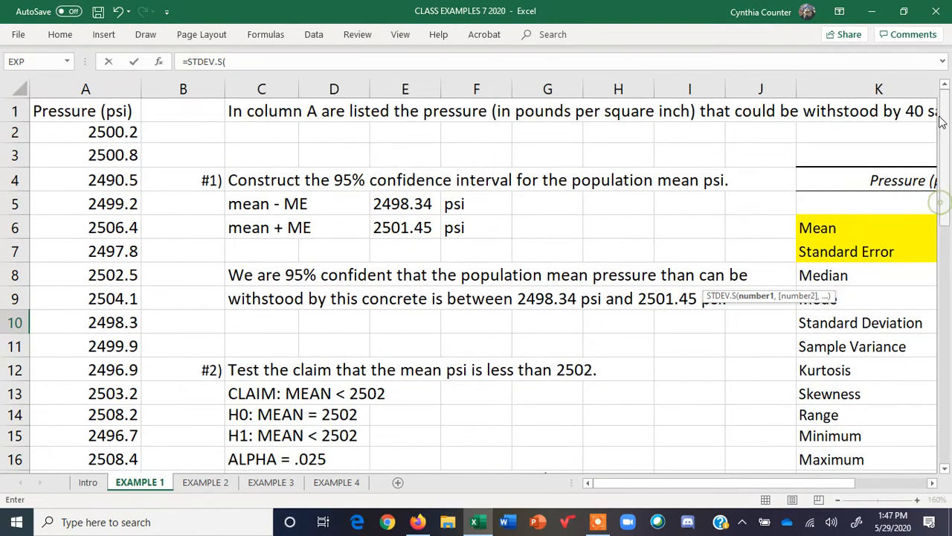
left_click_drag(93, 111, 87, 395)
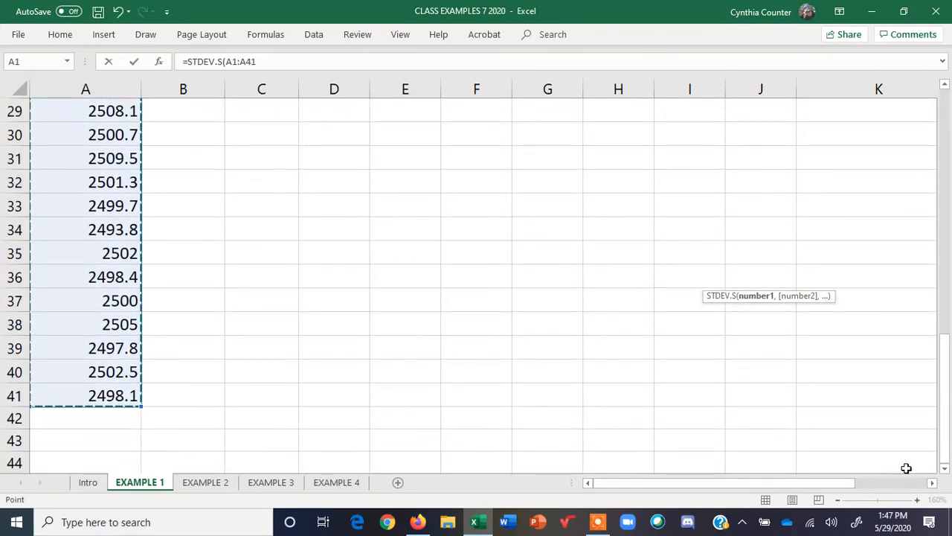
left_click(932, 483)
left_click(932, 483)
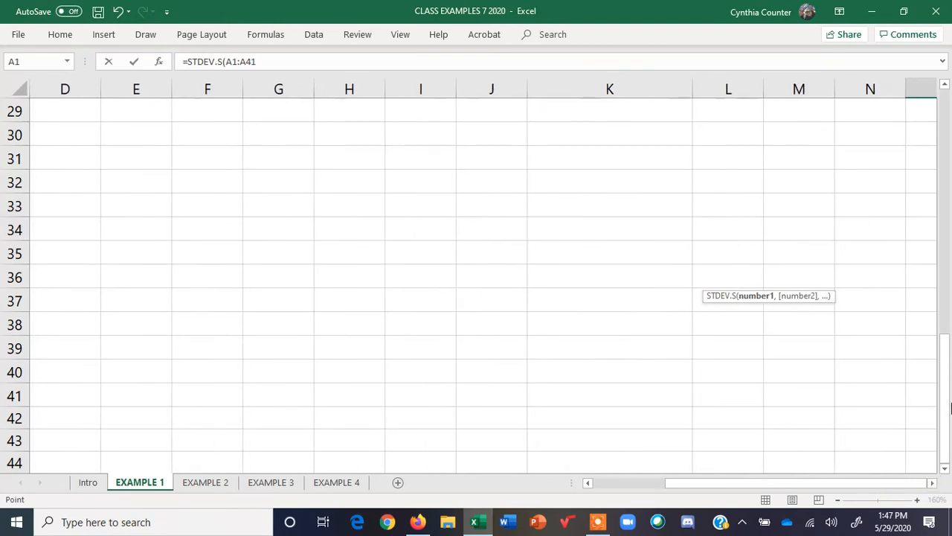
left_click_drag(945, 402, 940, 198)
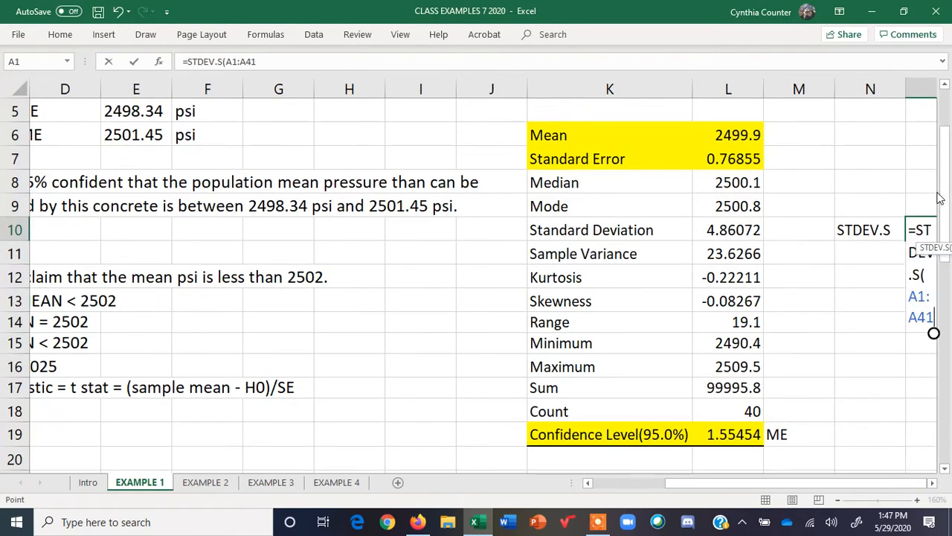
left_click(932, 483)
left_click(932, 483)
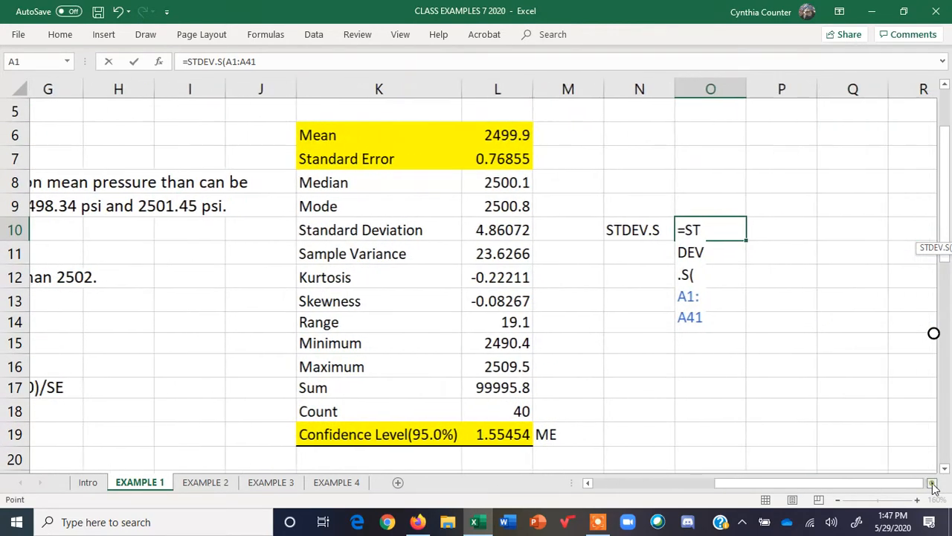
left_click(932, 483)
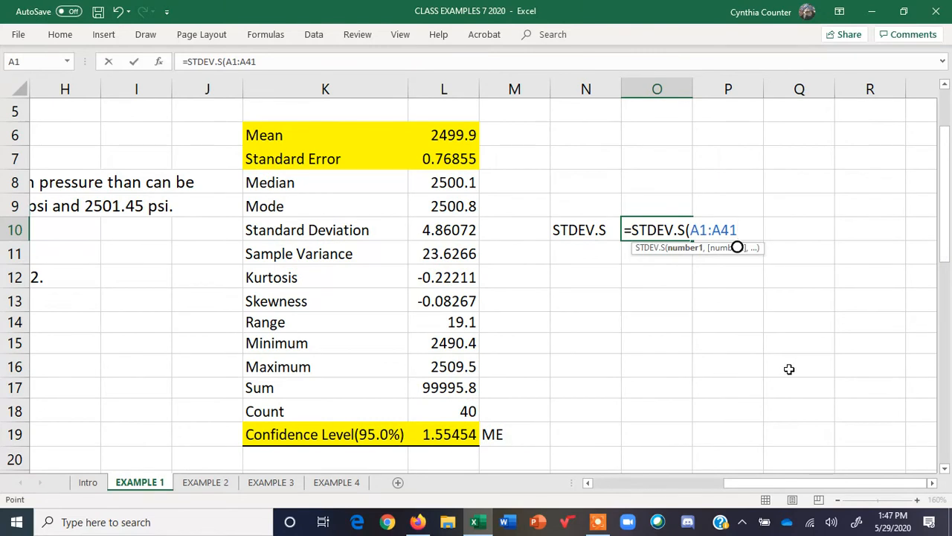
type(")")
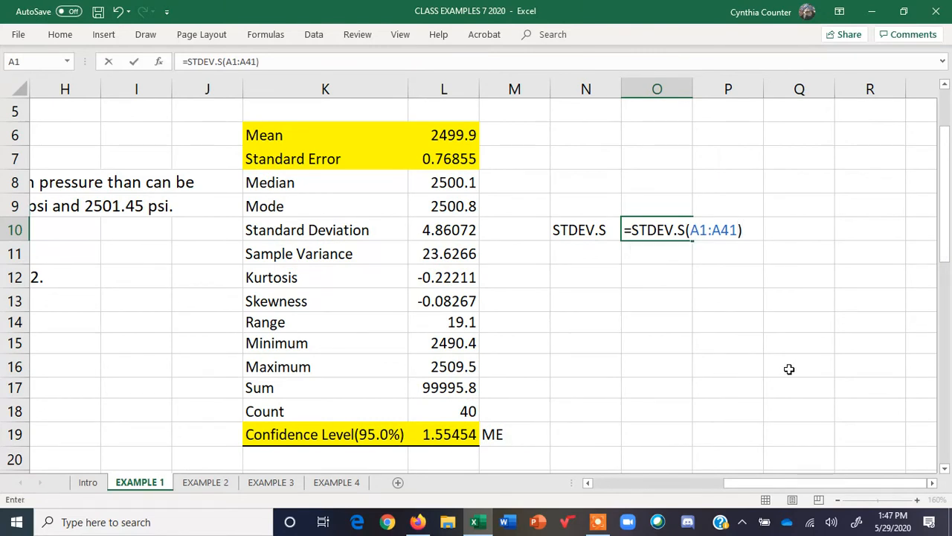
key("Return")
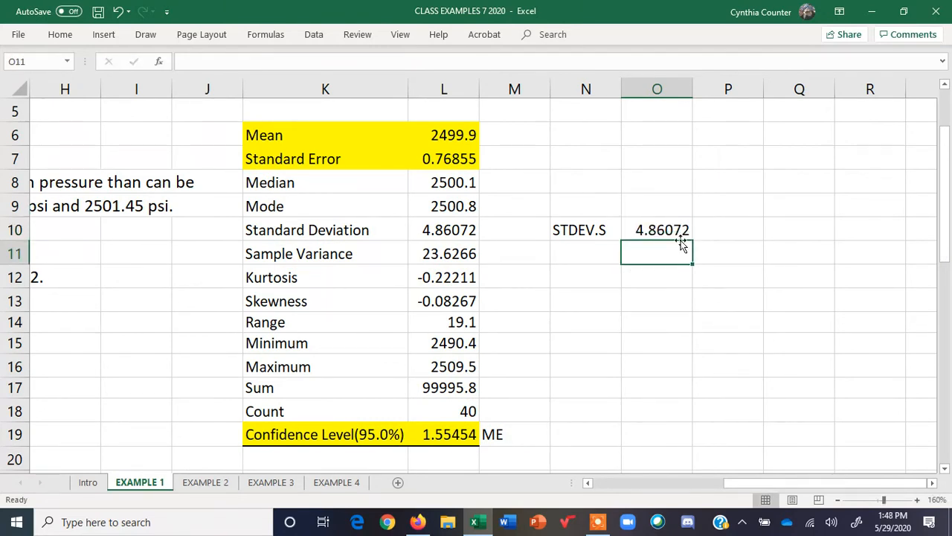
left_click(451, 229)
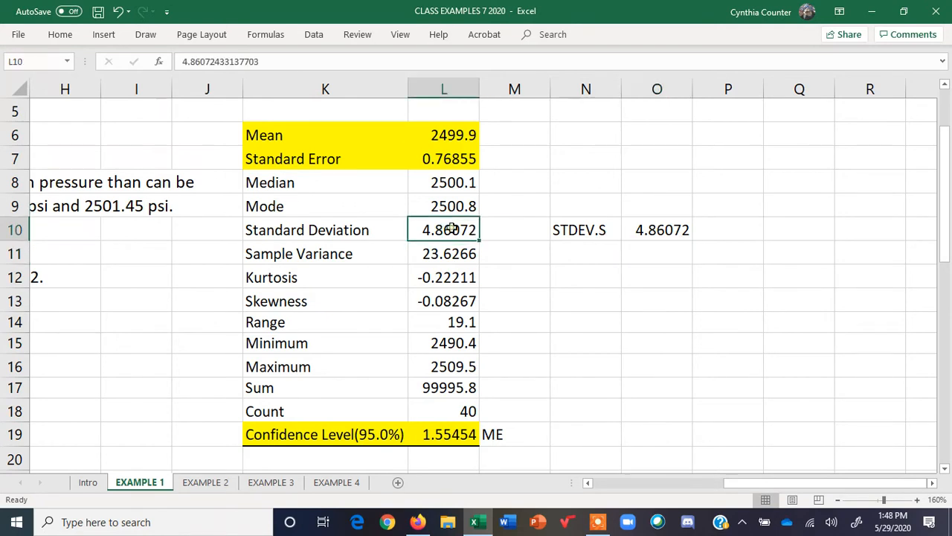
left_click(652, 232)
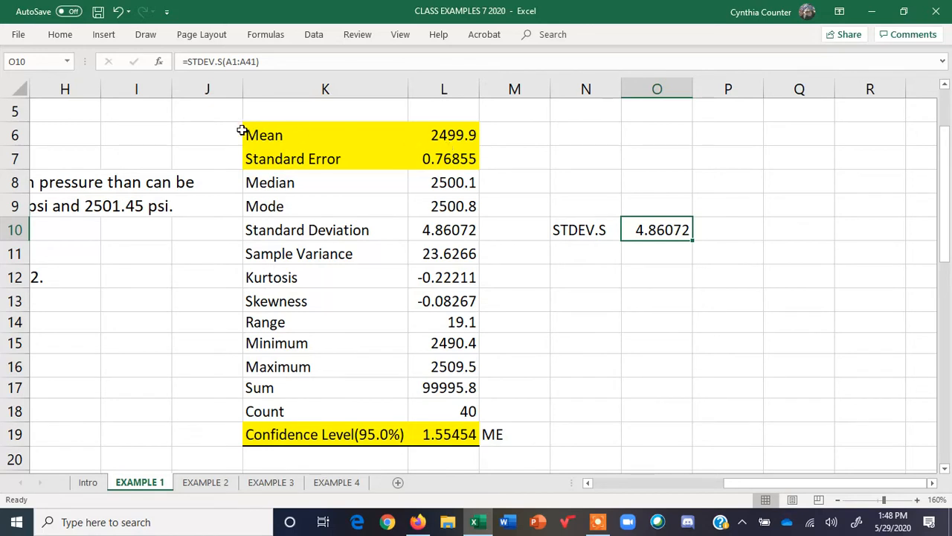
Label N6 "AVERAGE" and enter =AVERAGE(A1:A41) in O6 beside it
left_click(590, 135)
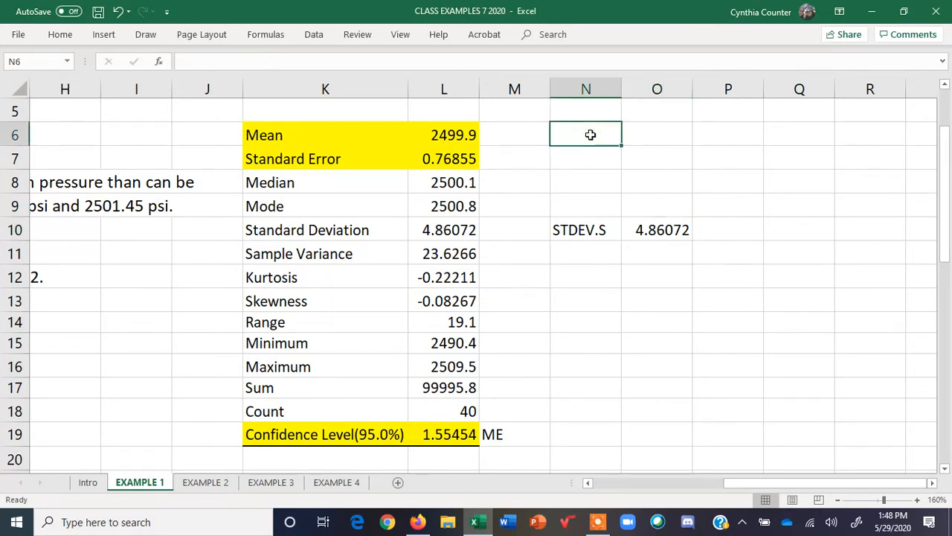
type("AVERAGE")
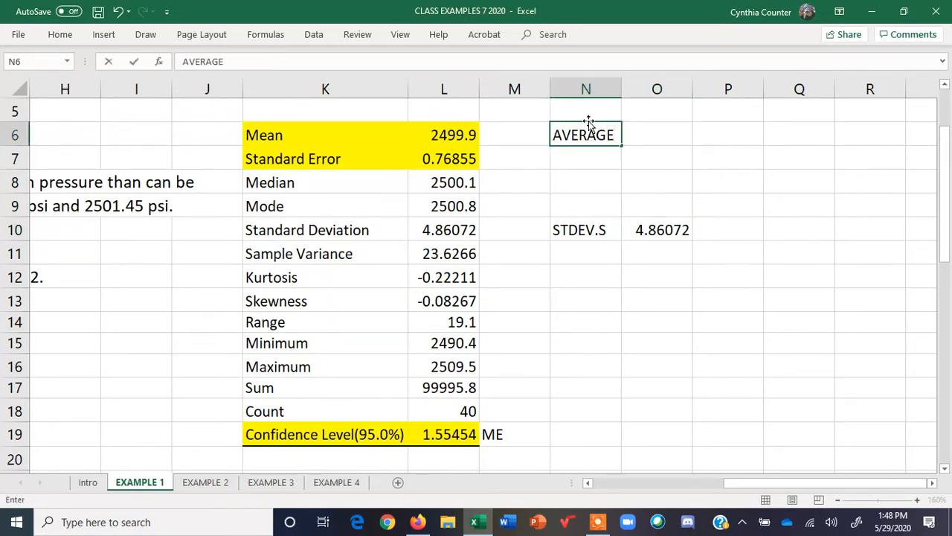
left_click(657, 136)
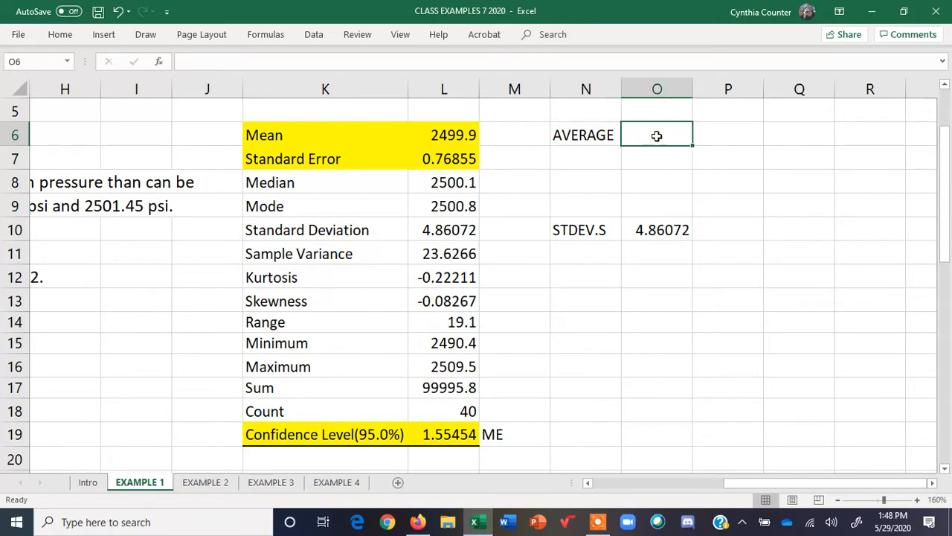
type("=AV")
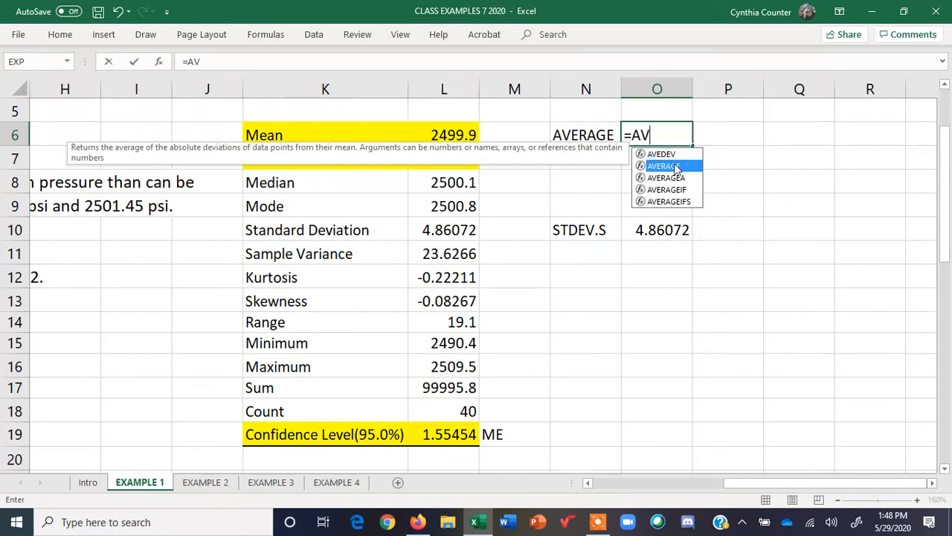
double_click(664, 165)
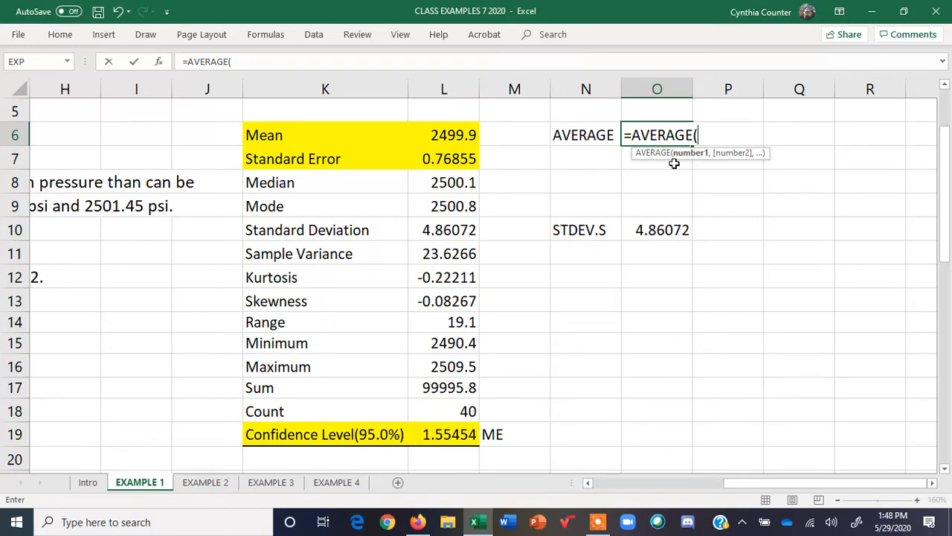
type("A1:")
type("A41")
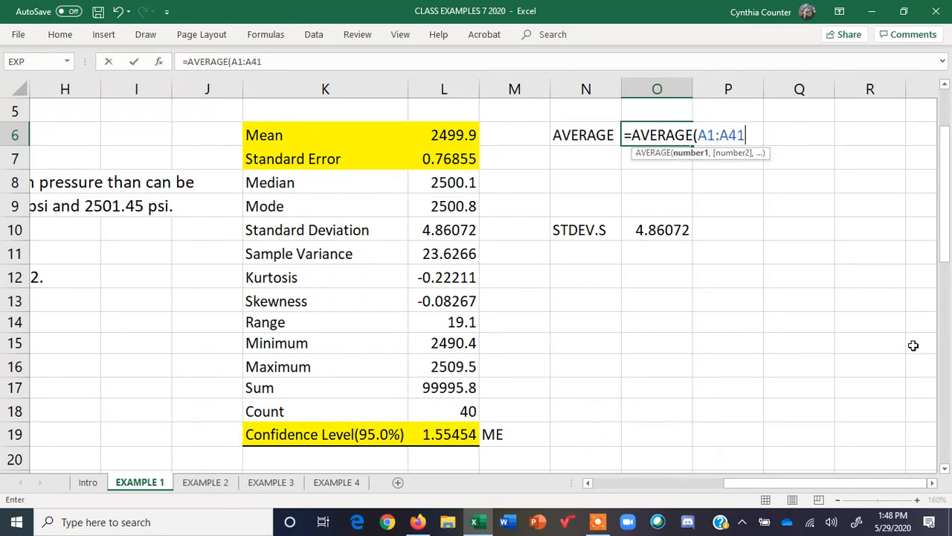
type(")")
key("Return")
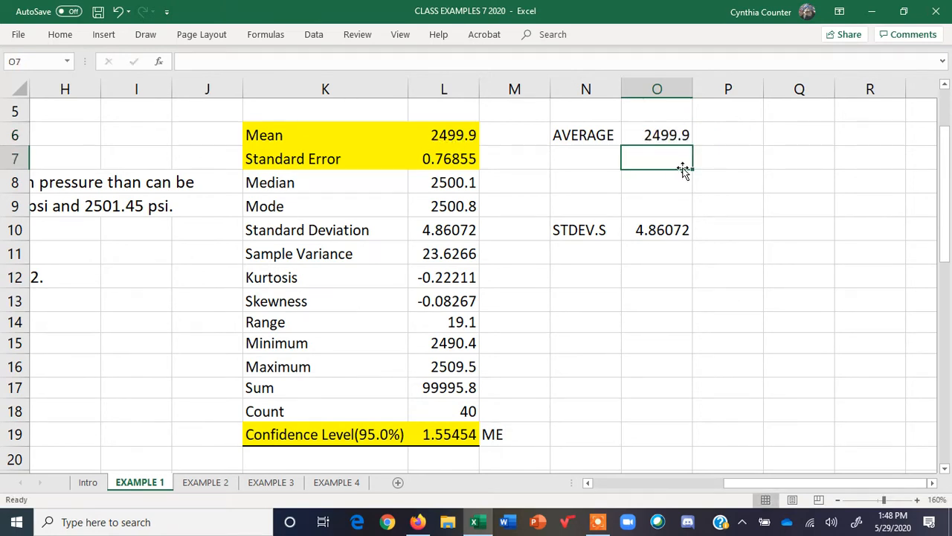
left_click_drag(586, 135, 662, 135)
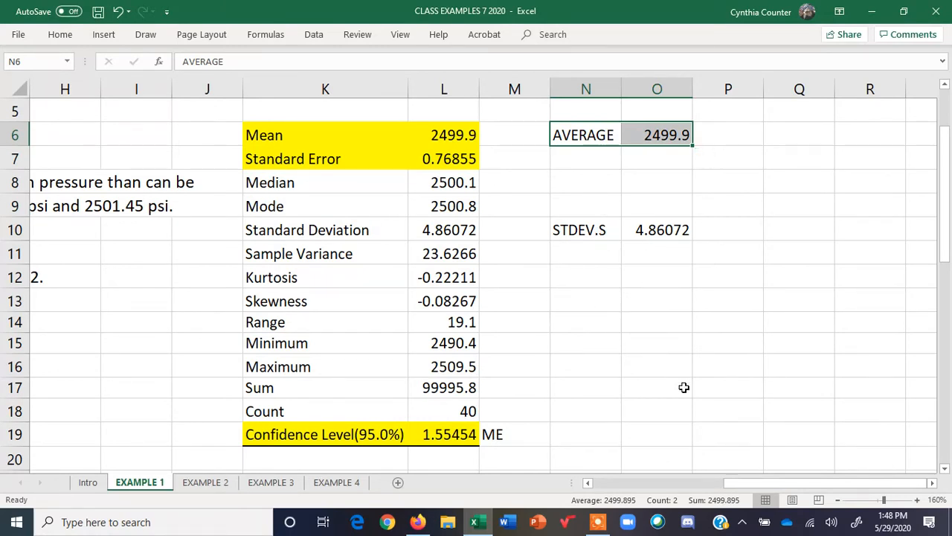
Label N7 "SE" for the standard error calculation
left_click(587, 158)
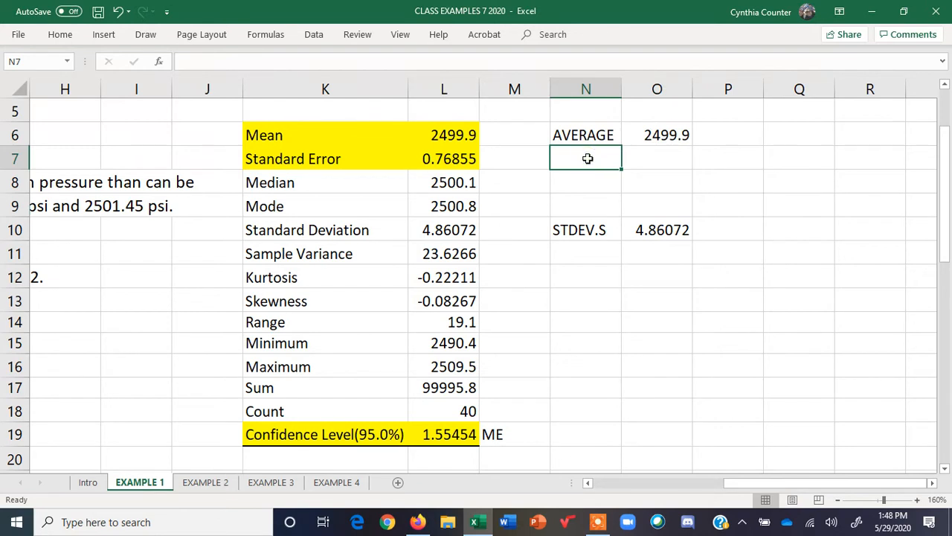
type("SE")
left_click(650, 161)
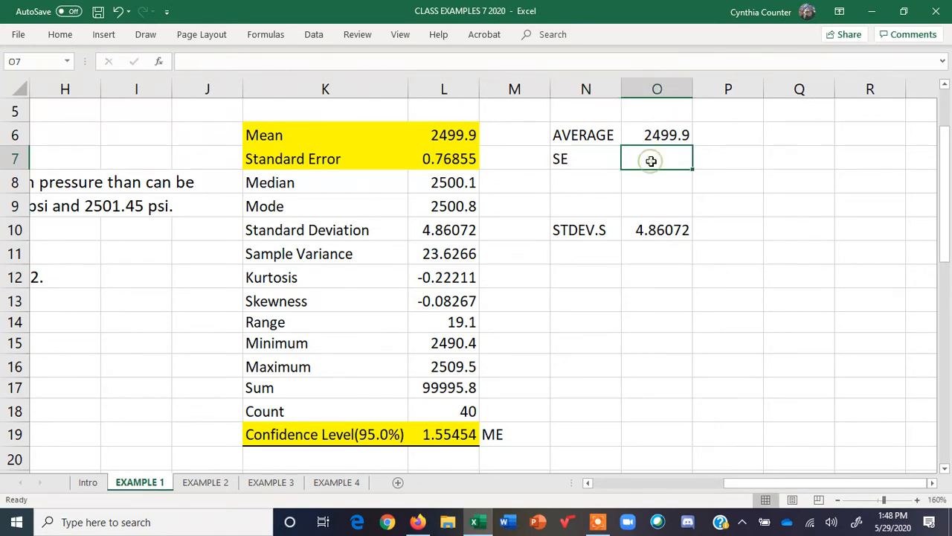
double_click(573, 158)
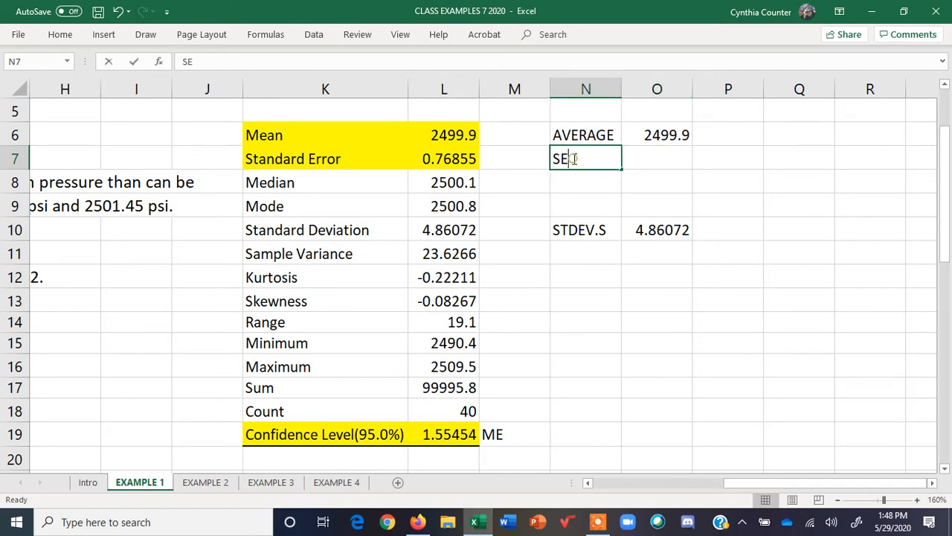
left_click(666, 152)
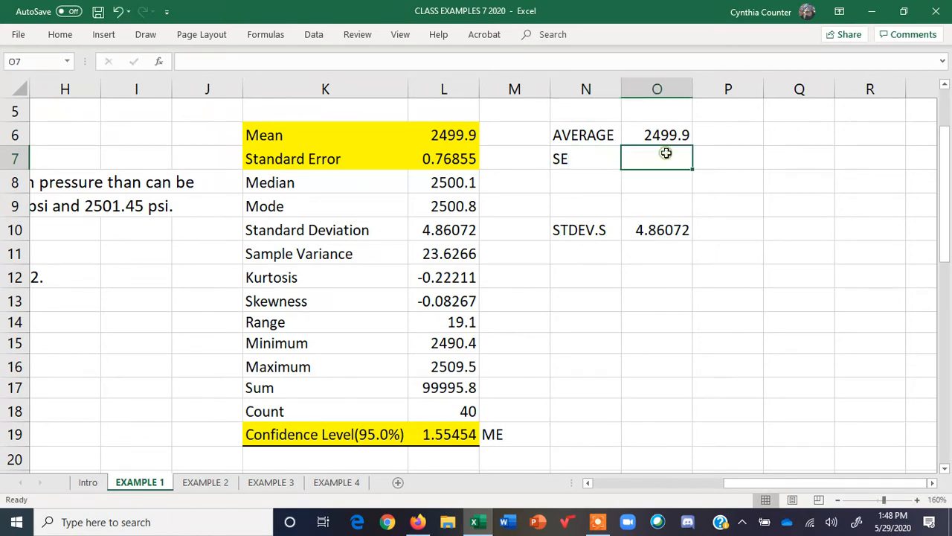
Enter =O10/SQRT(40) in O7 to compute the standard error, then compare it with the table's Standard Error value
type("=")
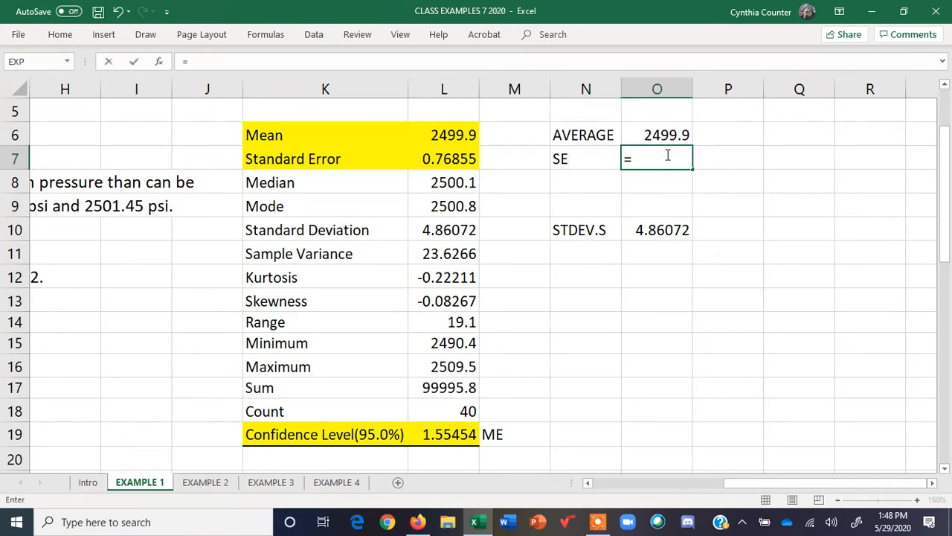
left_click(664, 230)
type("/")
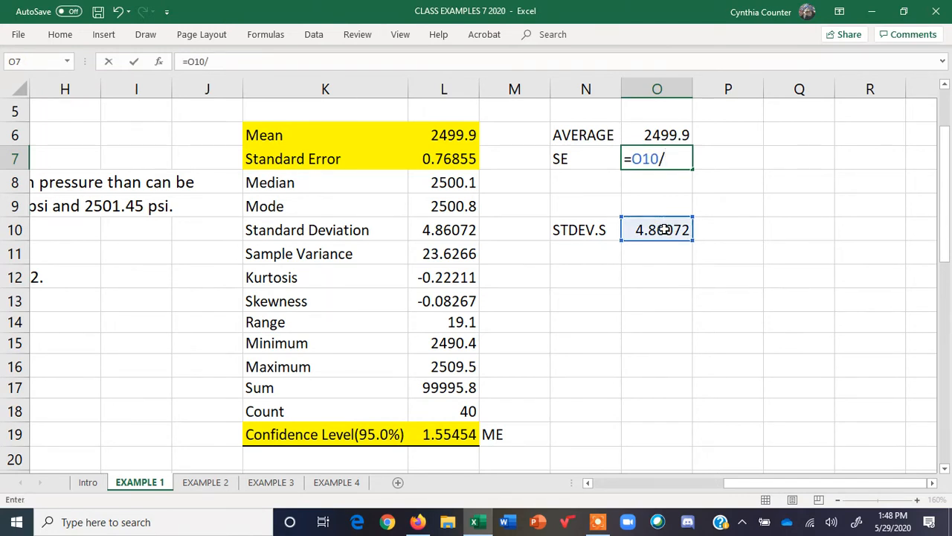
type("SQRT(")
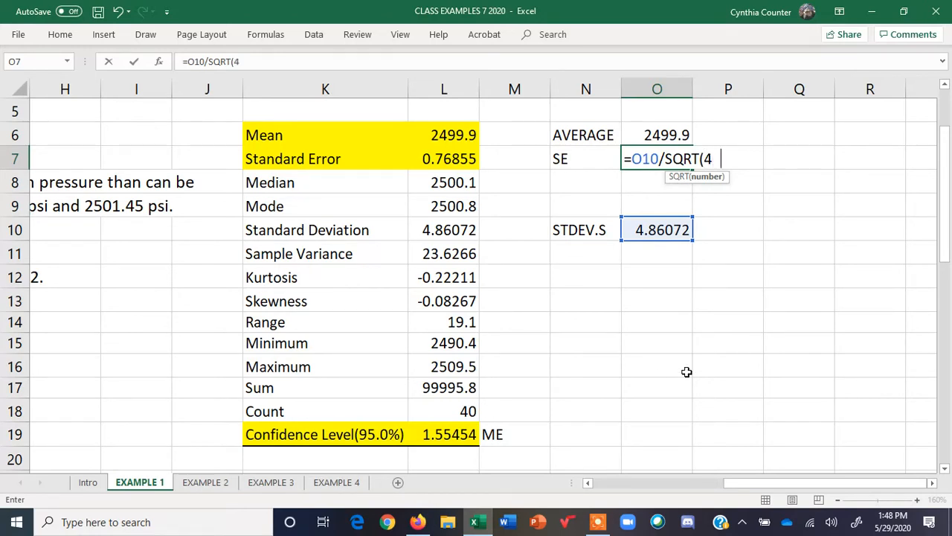
type("40)")
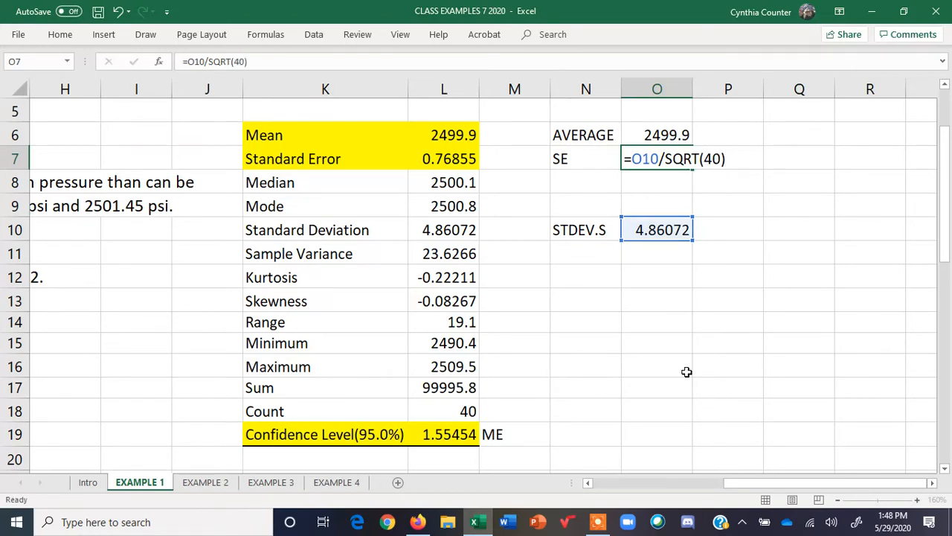
key("Return")
left_click(664, 162)
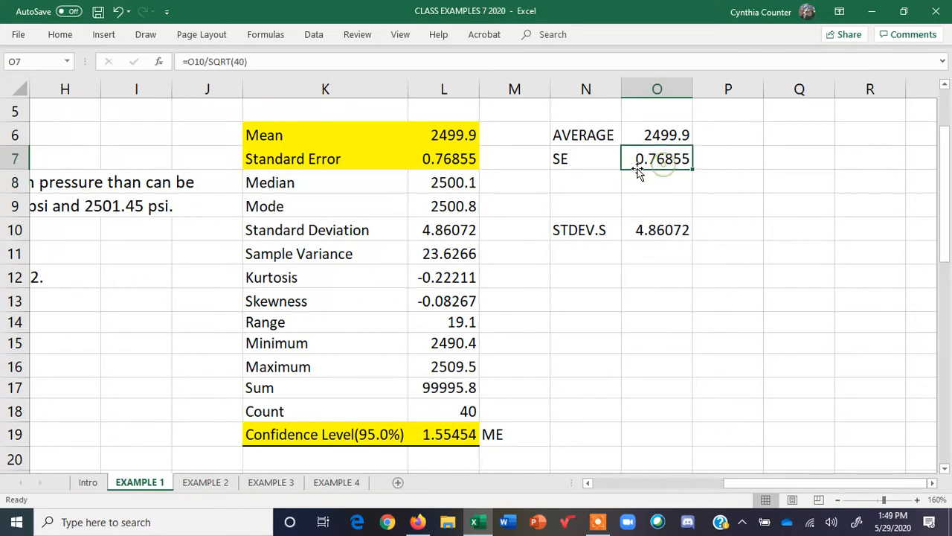
left_click(457, 160)
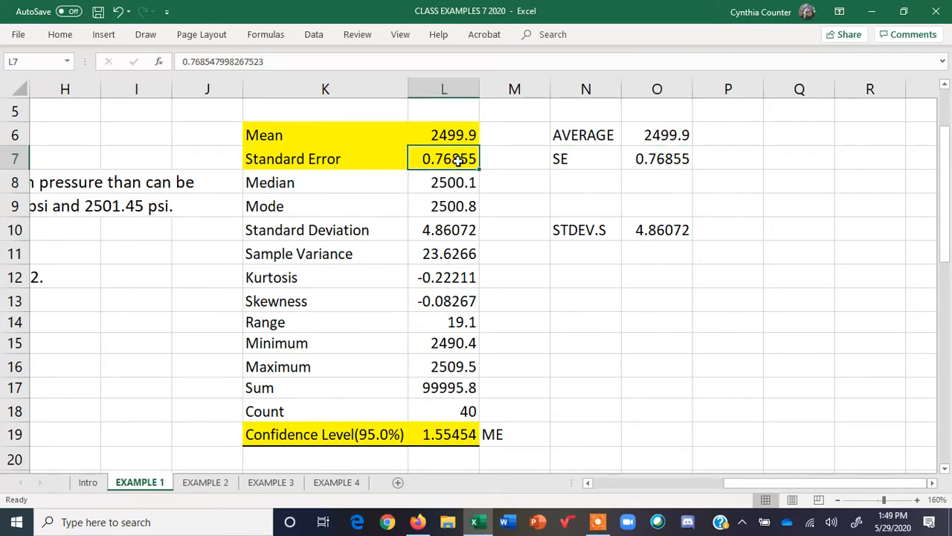
Write the note "SD/SQRT(SAMPLE SIZE)" in P7 beside the computed SE value
left_click(724, 161)
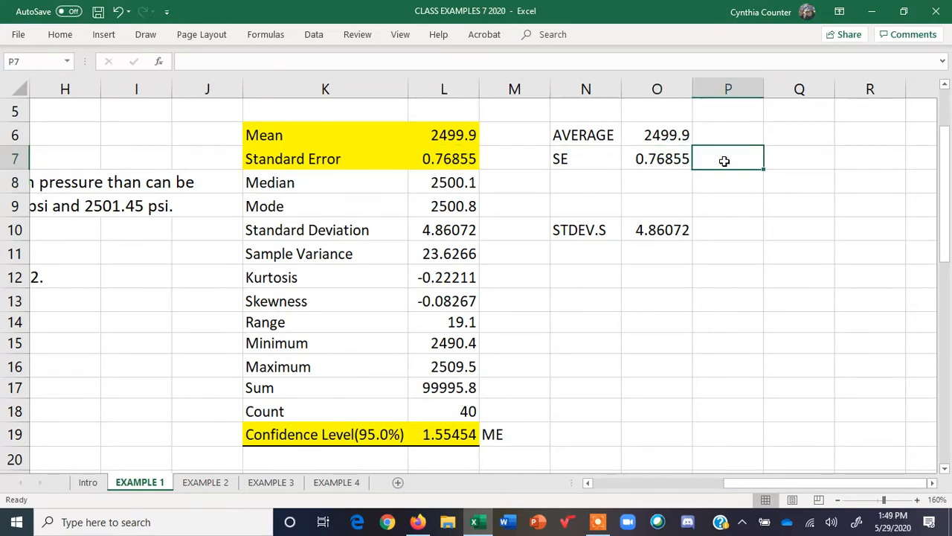
type("SD/S")
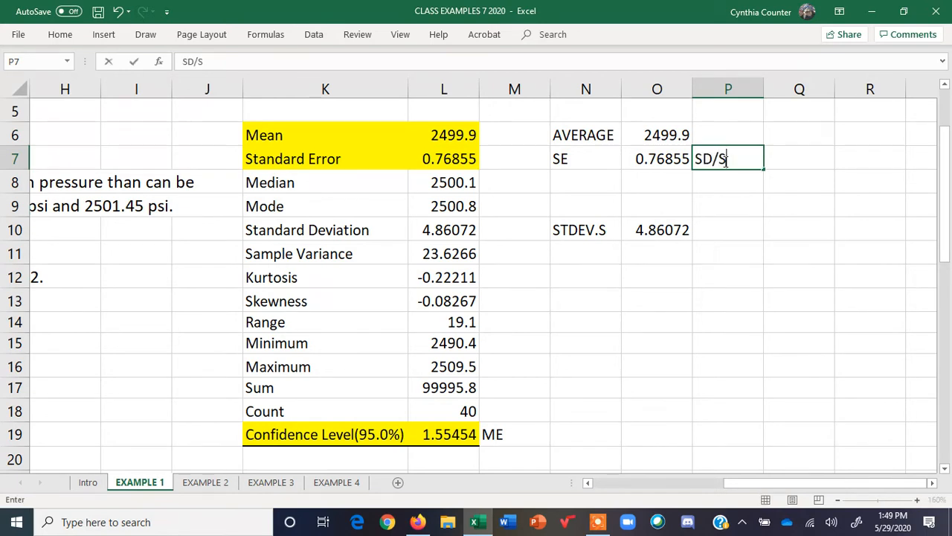
type("QRT(SAMPLE SIZE")
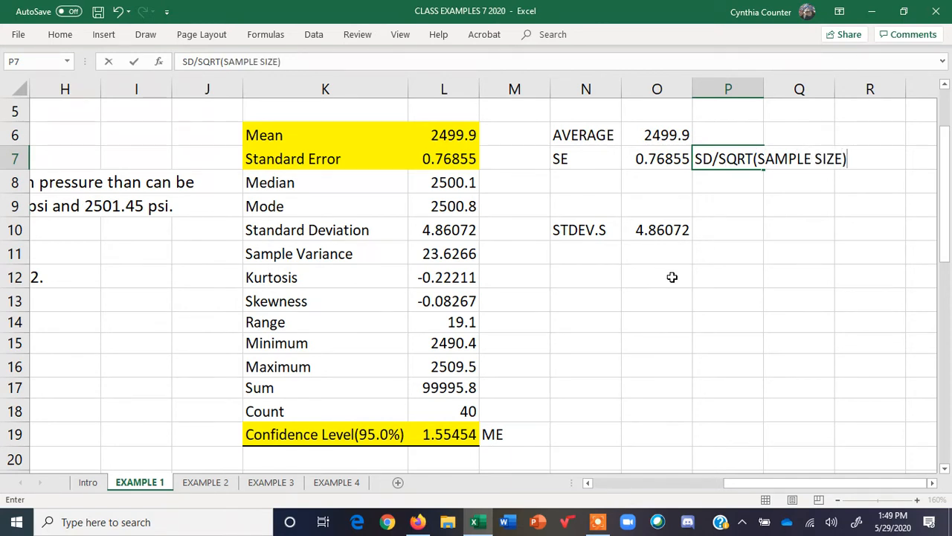
left_click(641, 296)
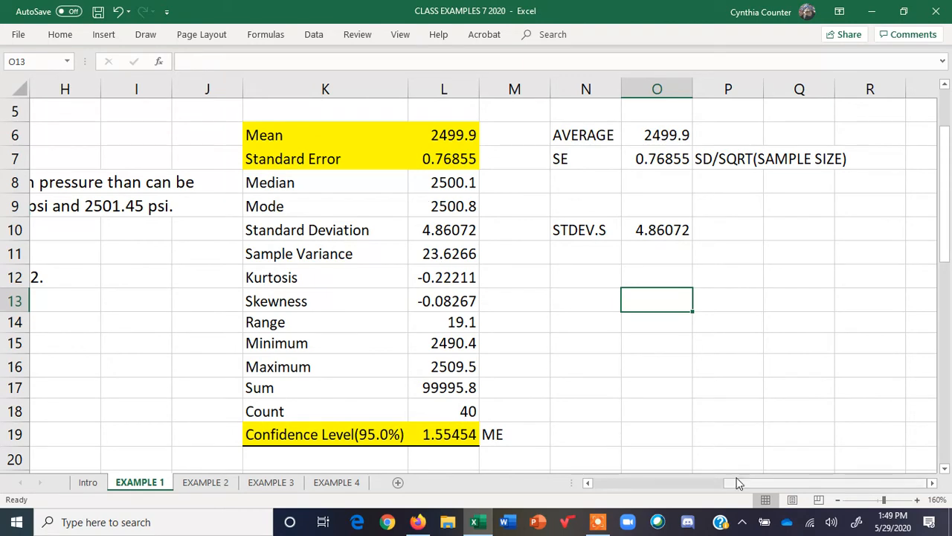
Label C18 "t stat" below the test statistic definition
left_click_drag(766, 489, 631, 488)
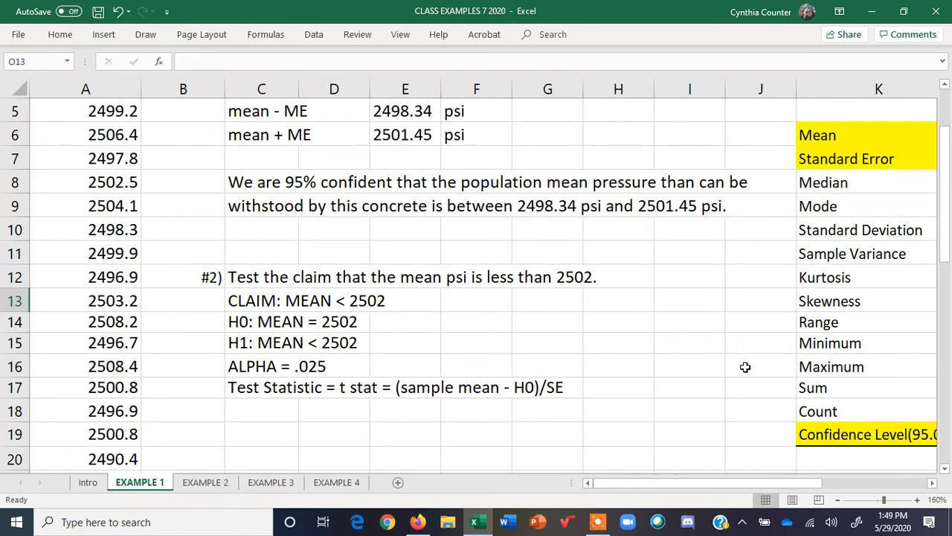
left_click(932, 483)
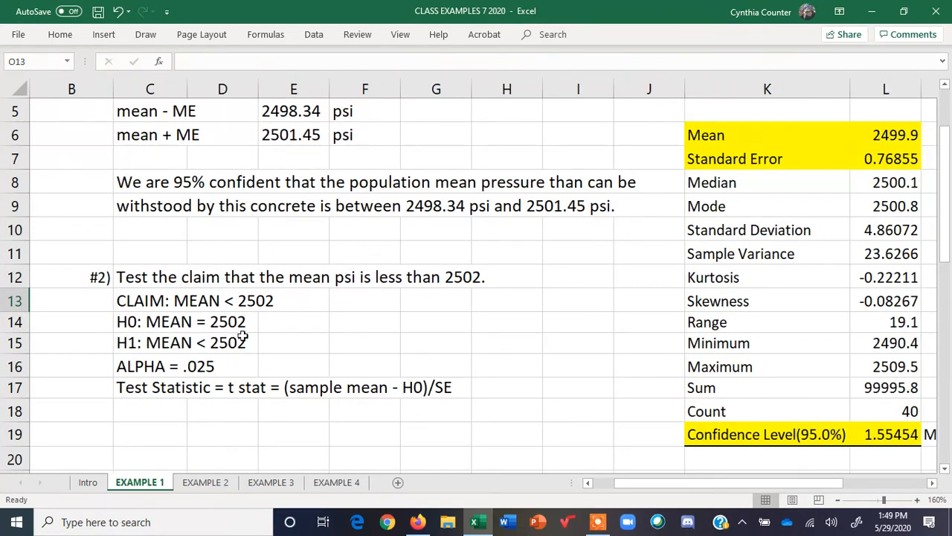
left_click(154, 410)
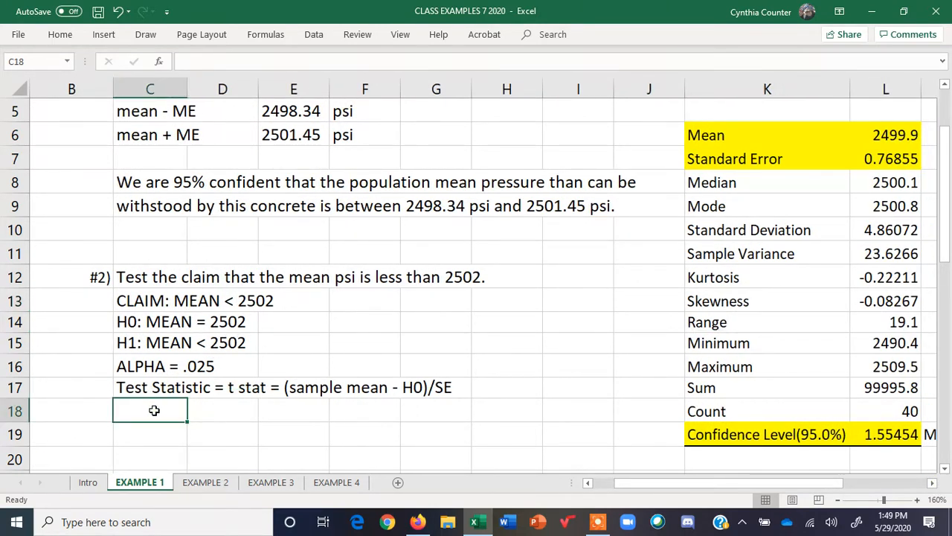
type("t stat")
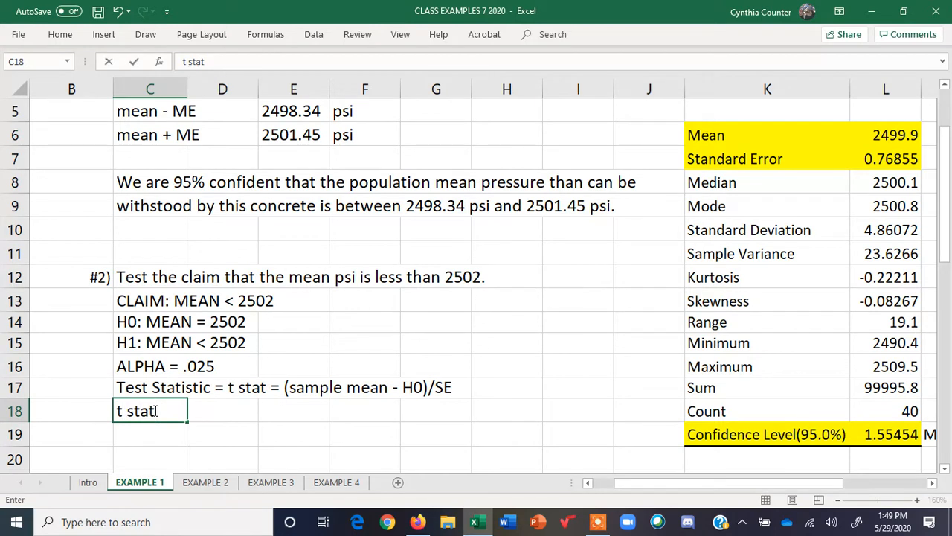
key("Tab")
Enter =(L6-2502)/L7 in D18 to compute the t statistic from the mean and standard error
type("=")
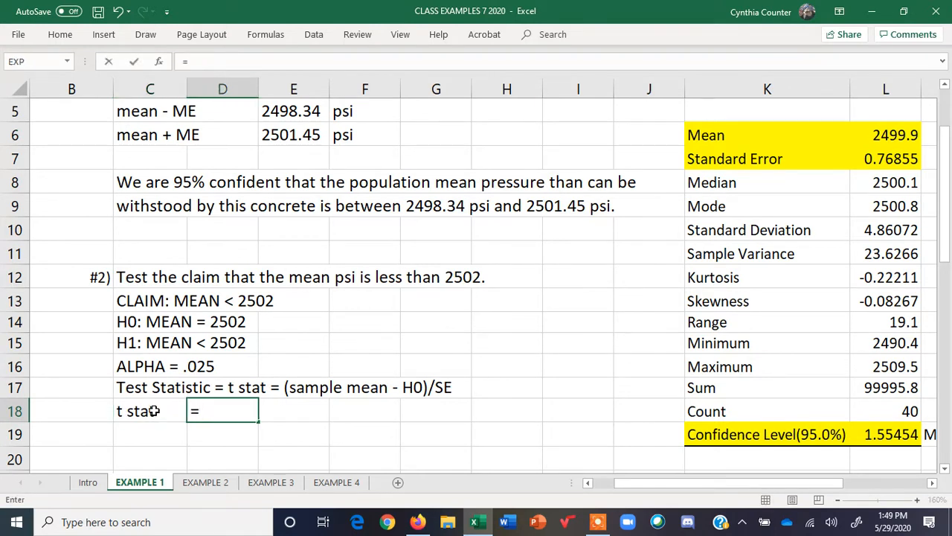
type("(")
left_click(896, 134)
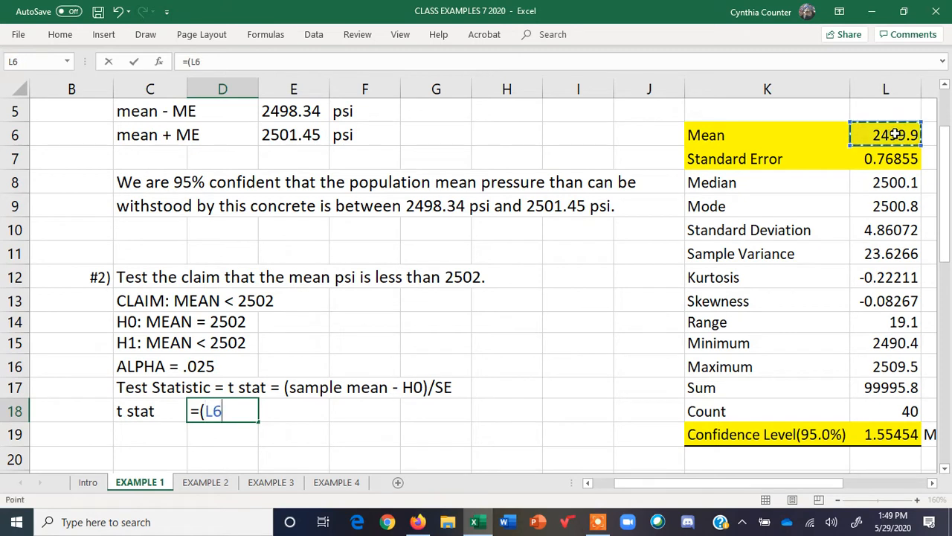
type("-")
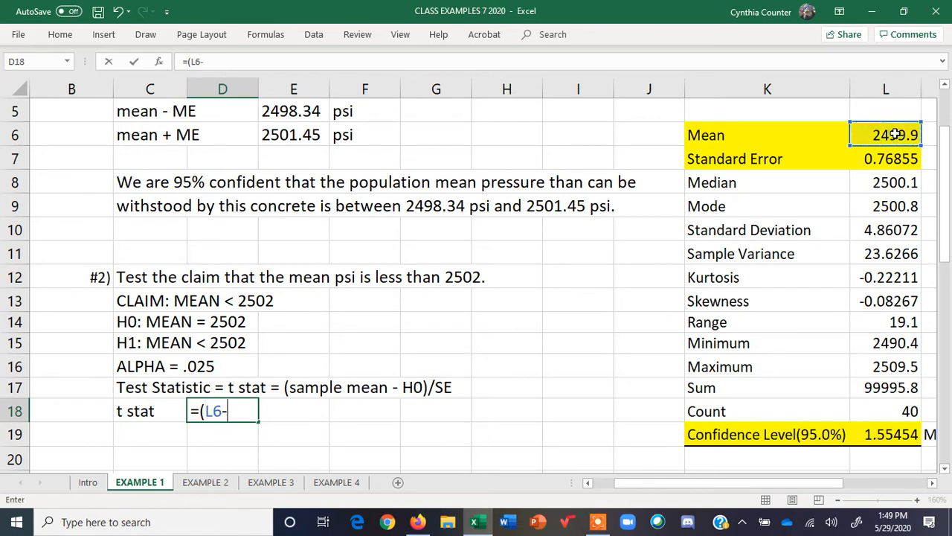
type("2502)/")
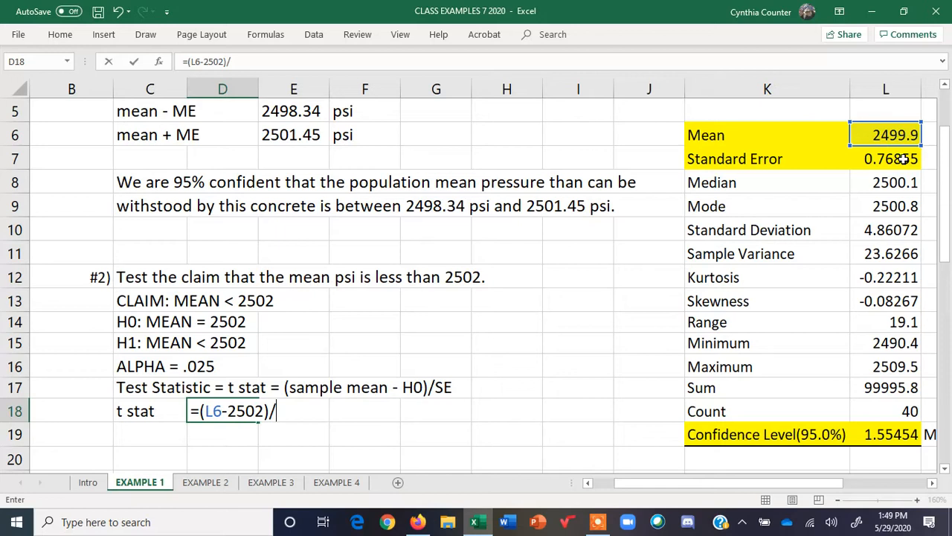
left_click(903, 158)
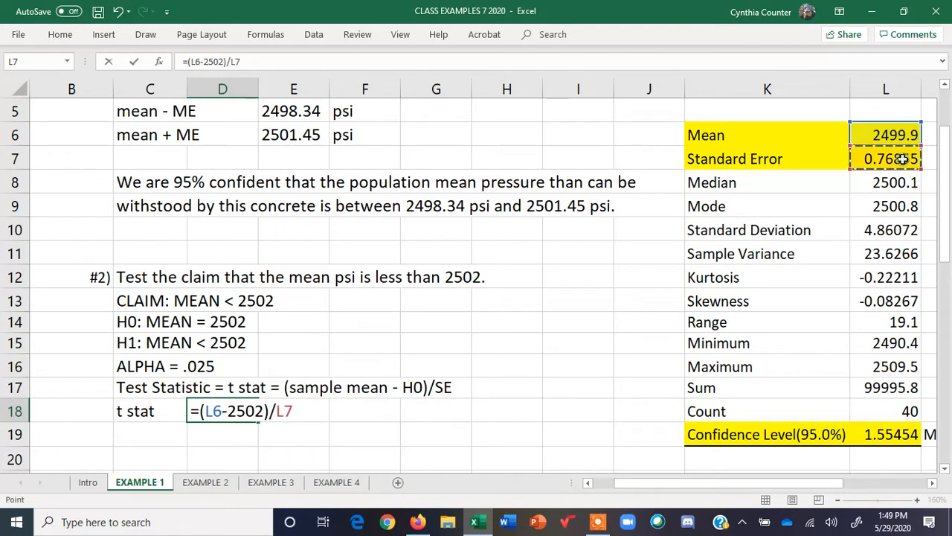
key("Return")
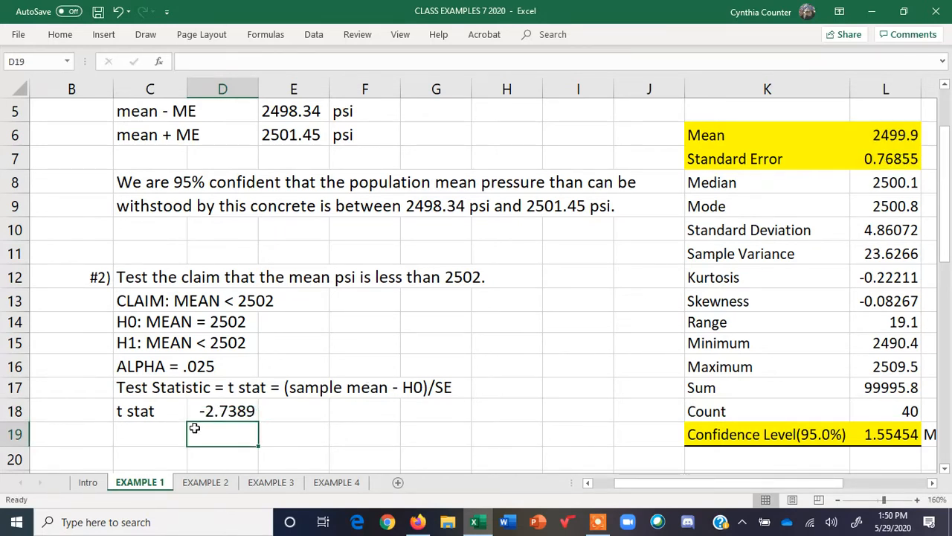
Label E15 "left-tailed test" beside the alternative hypothesis
left_click(238, 409)
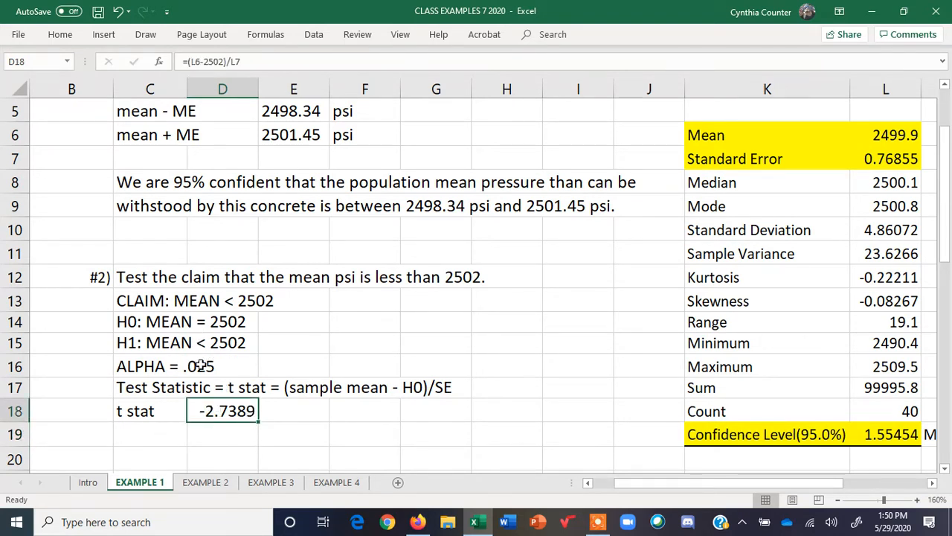
left_click(288, 343)
type("l")
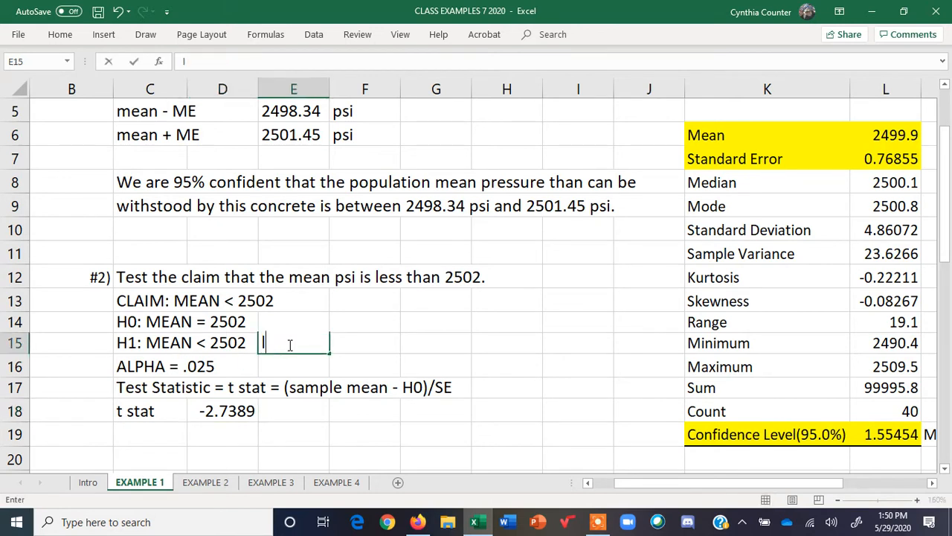
type("eft-tailed test")
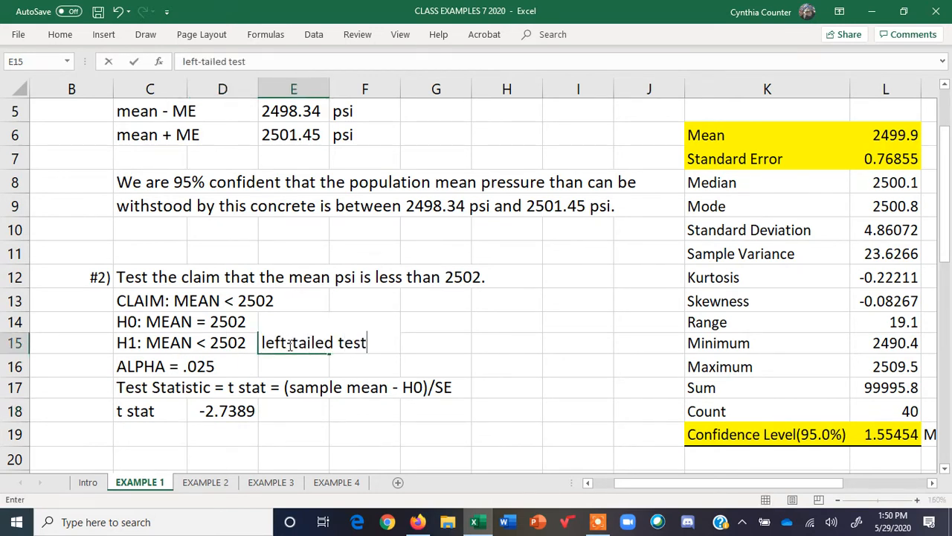
key("Return")
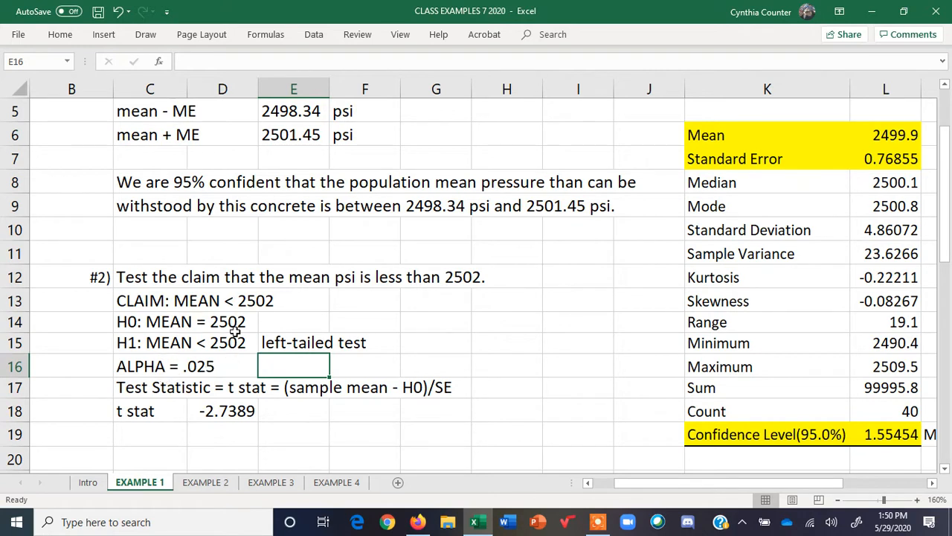
Label C19 "p-value" below the t statistic row
left_click(208, 414)
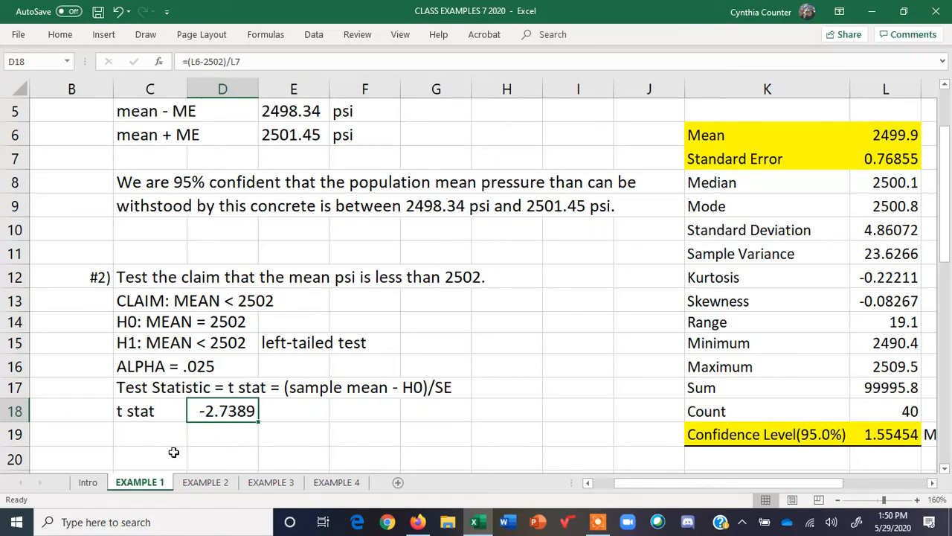
left_click(154, 435)
type("p-value")
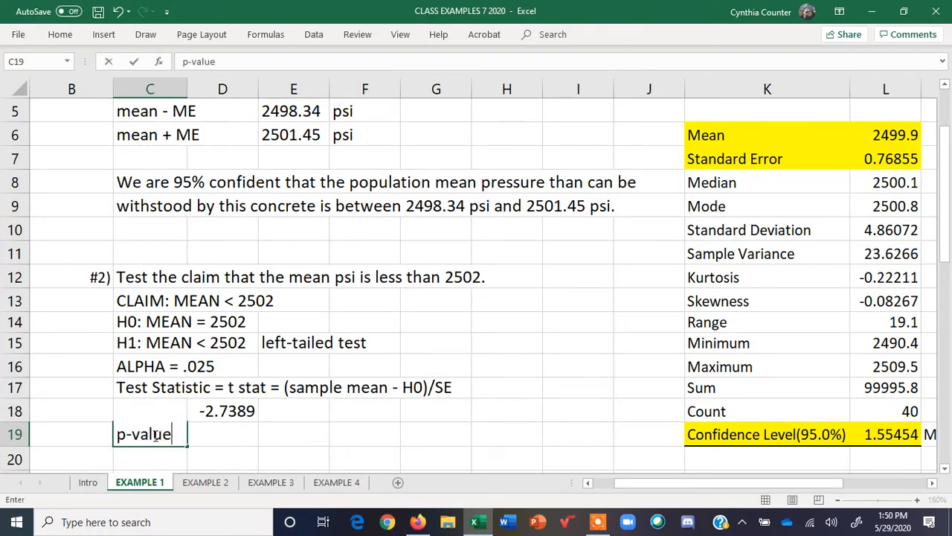
key("Tab")
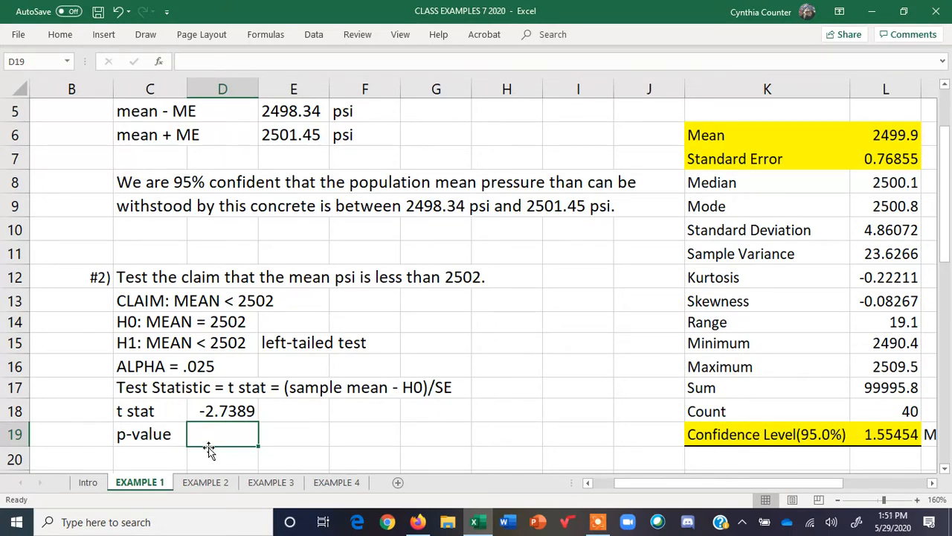
Enter =T.DIST(D18,39,TRUE) in D19 to compute the left-tailed p-value with 39 degrees of freedom
type("=t.")
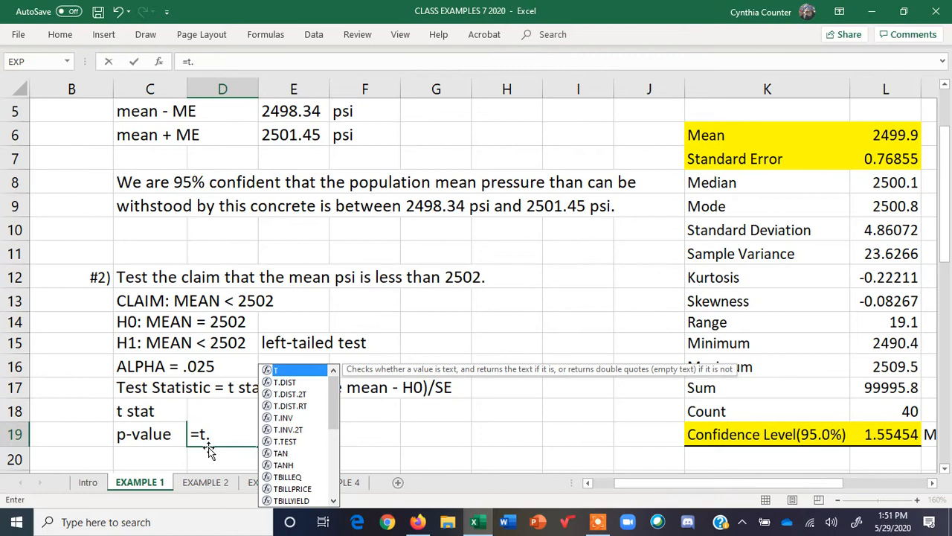
double_click(289, 383)
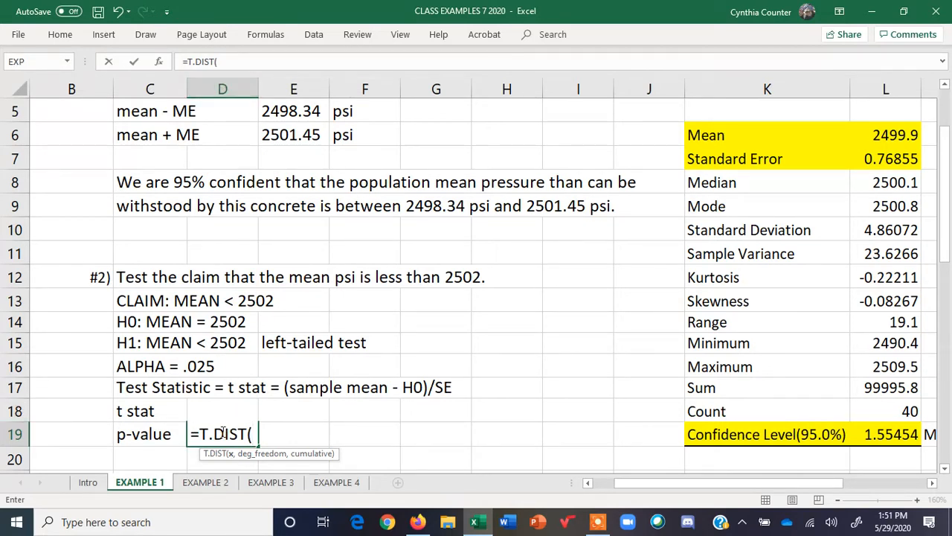
type("D18")
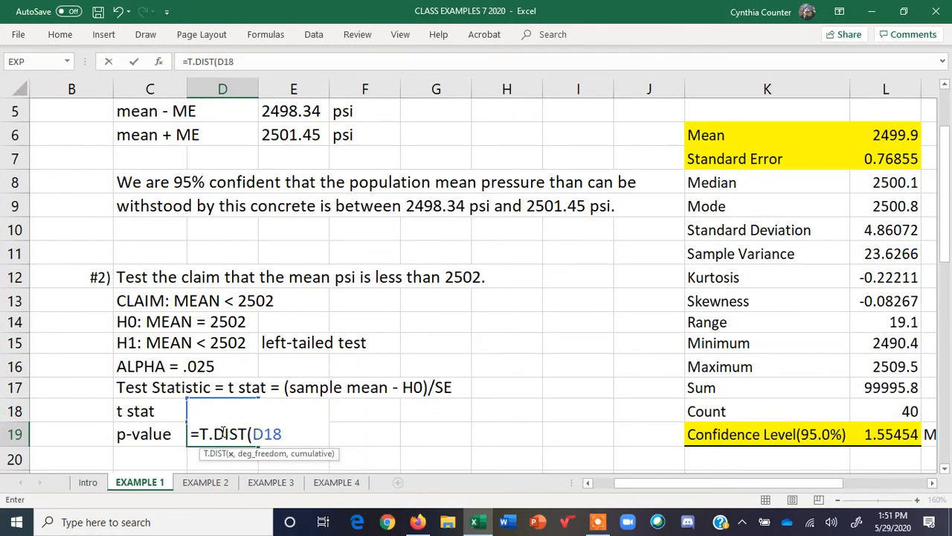
type(",")
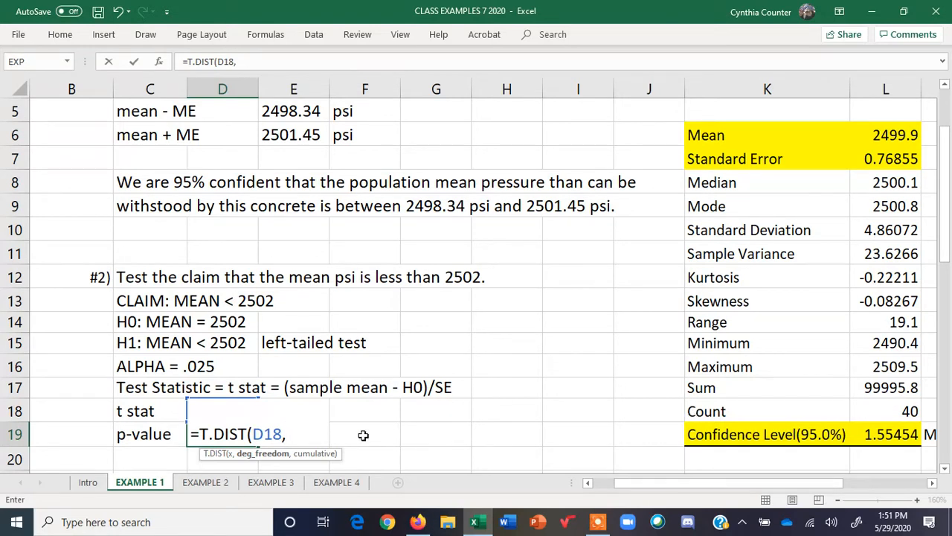
type(",")
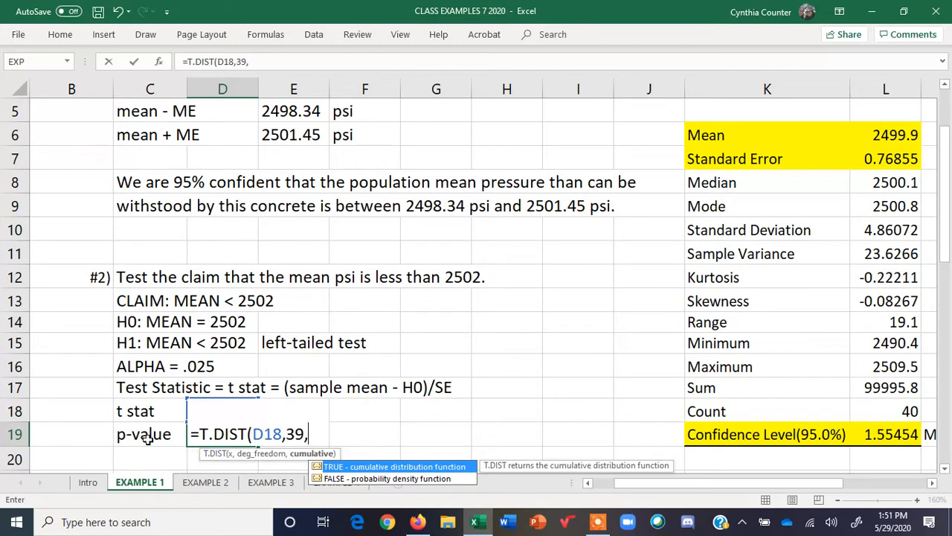
double_click(354, 467)
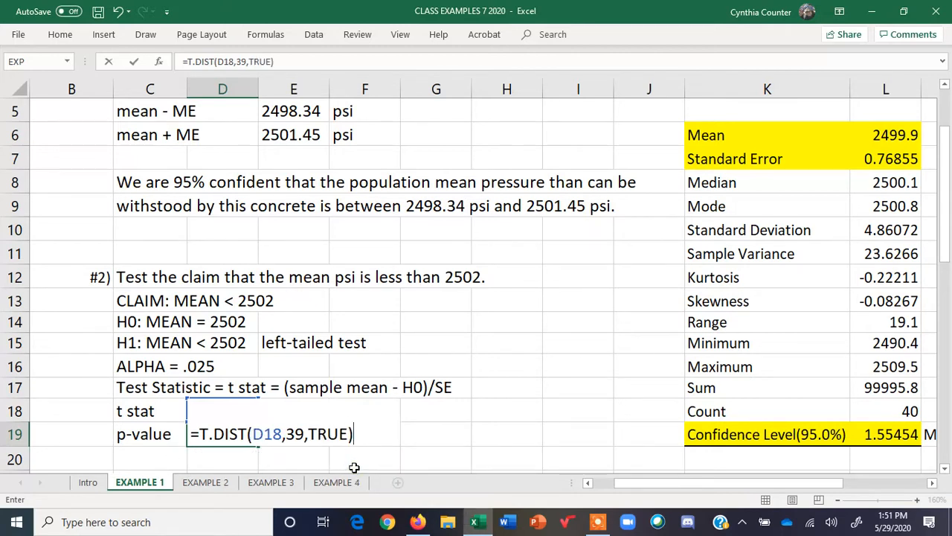
key("Return")
left_click(214, 438)
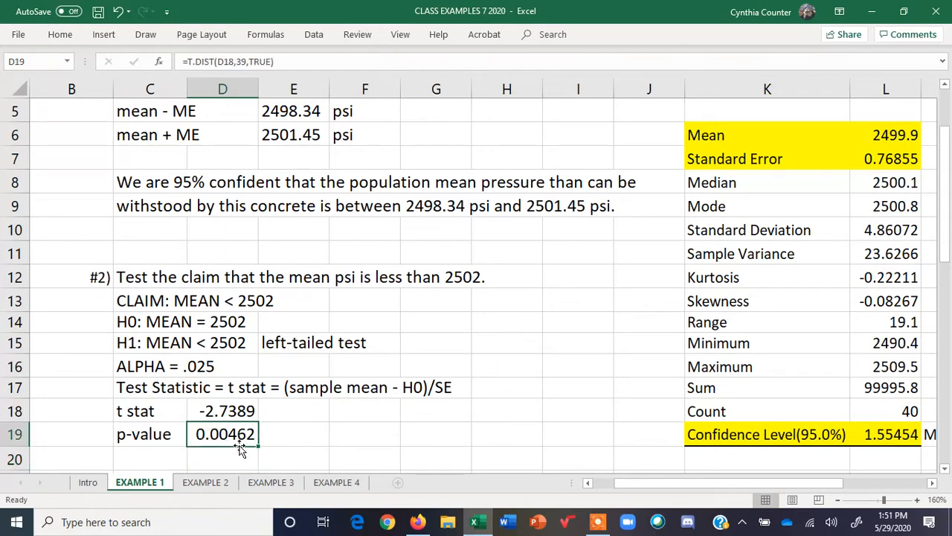
Write "< ALPHA" in E19 next to the p-value
left_click(308, 435)
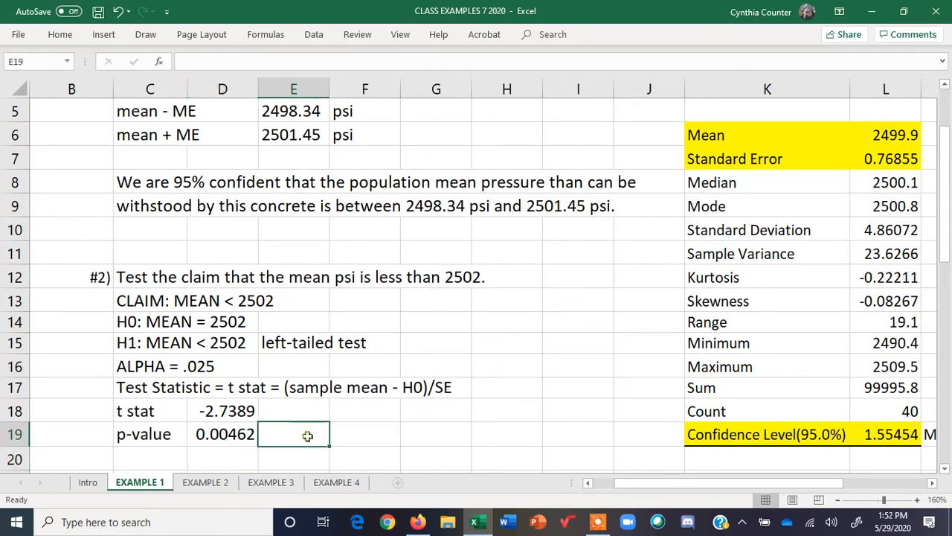
type("<")
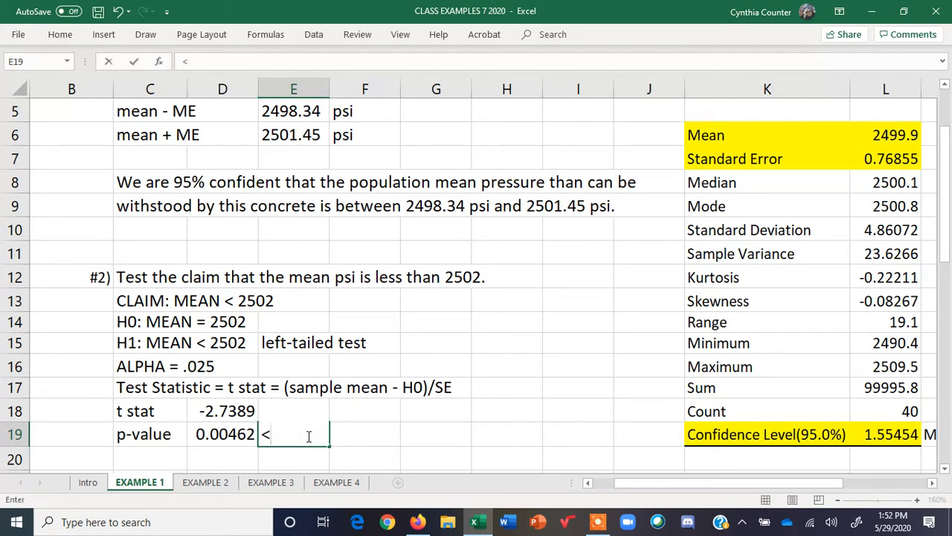
type(" ALPHA")
Review the SE, t stat, degrees of freedom and p-value formula notes on the Intro sheet
left_click(89, 483)
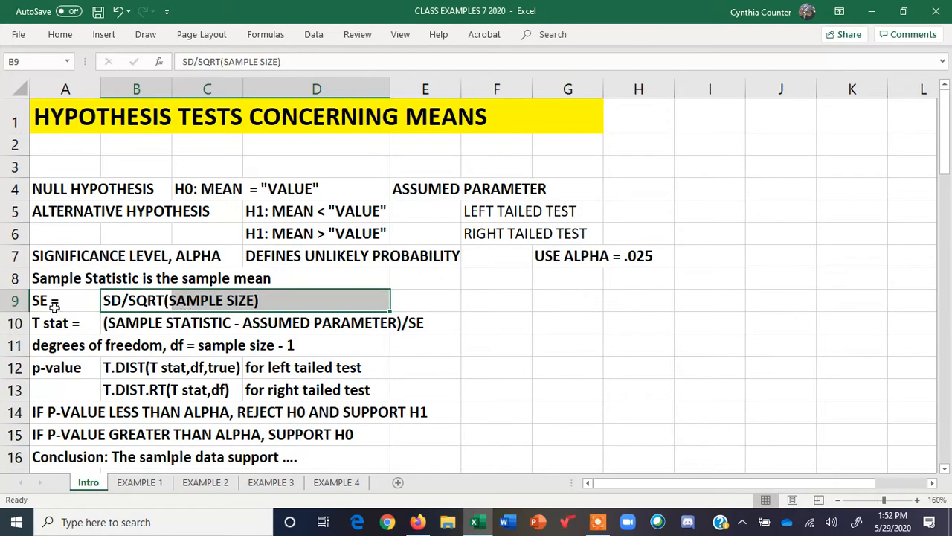
left_click(44, 322)
left_click_drag(107, 323, 423, 326)
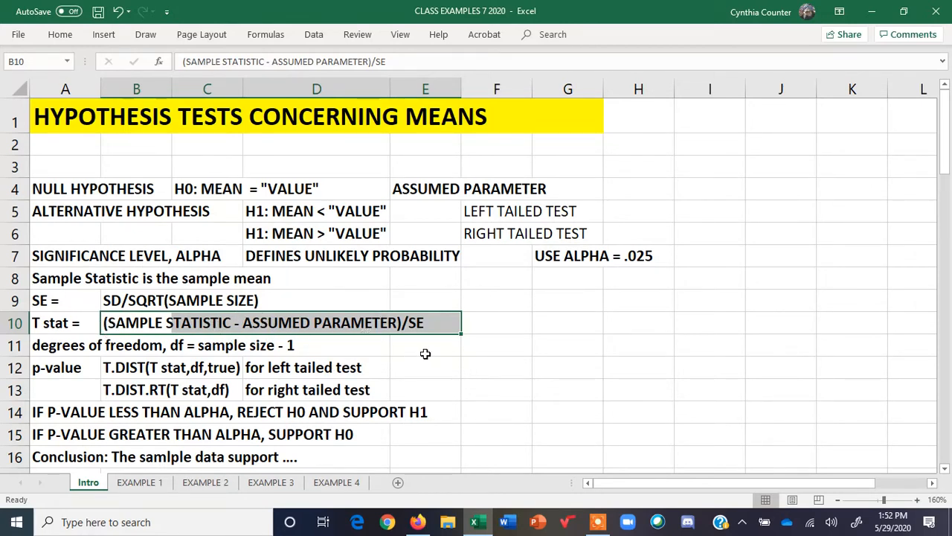
left_click_drag(52, 347, 303, 348)
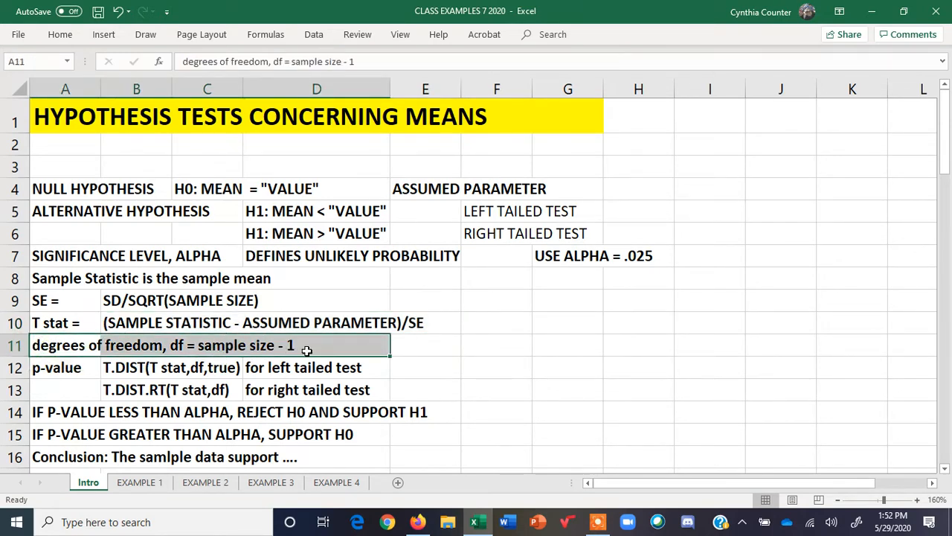
left_click(250, 368)
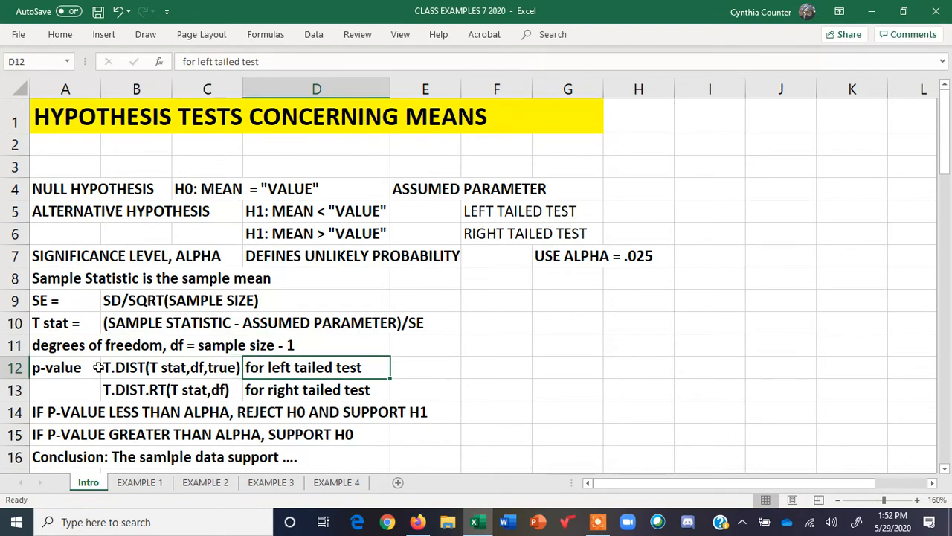
Review the p-value formulas and the reject/support decision rules and conclusion template on the Intro sheet
left_click_drag(100, 368, 232, 369)
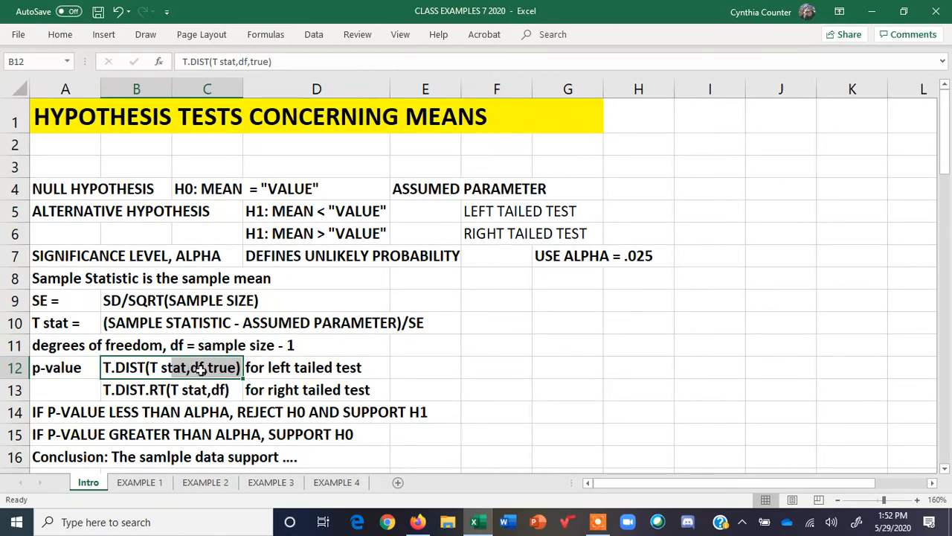
left_click_drag(61, 411, 428, 416)
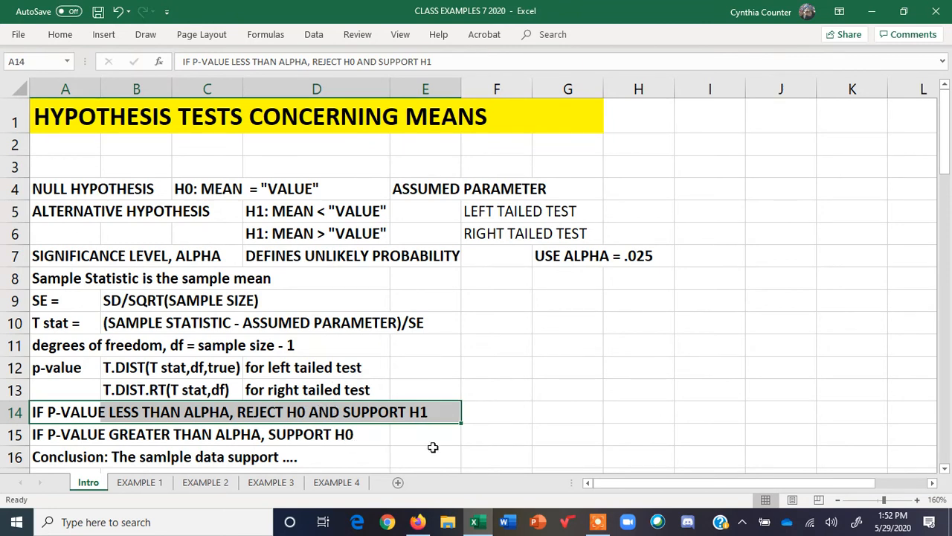
left_click_drag(59, 455, 265, 444)
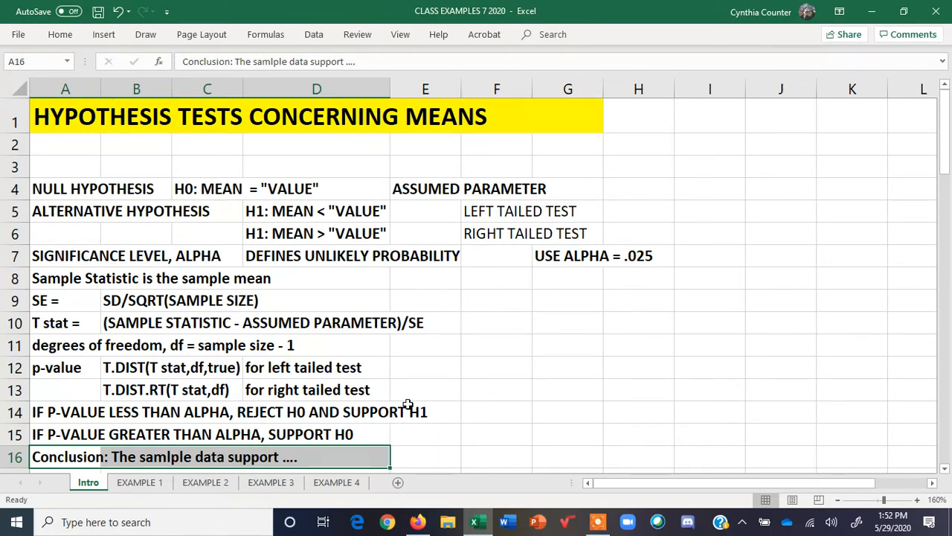
On the EXAMPLE 1 sheet, enter "REJECT H0, SUPPORT H1" in C20 below the p-value row
left_click(148, 482)
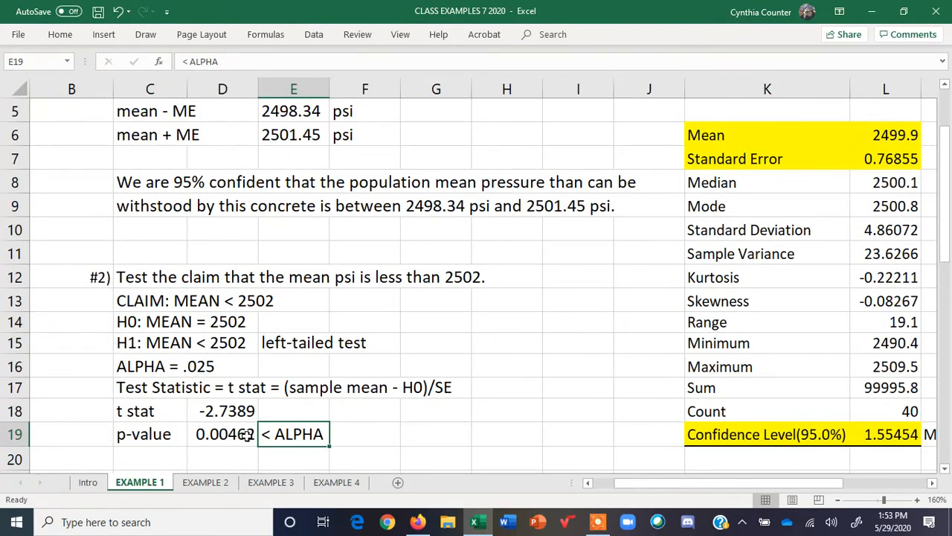
left_click(148, 458)
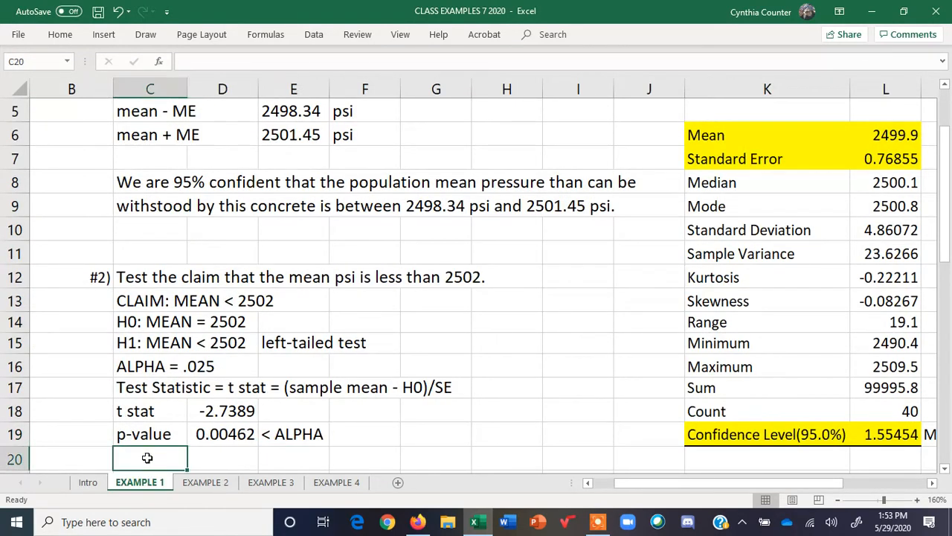
type("REJECT")
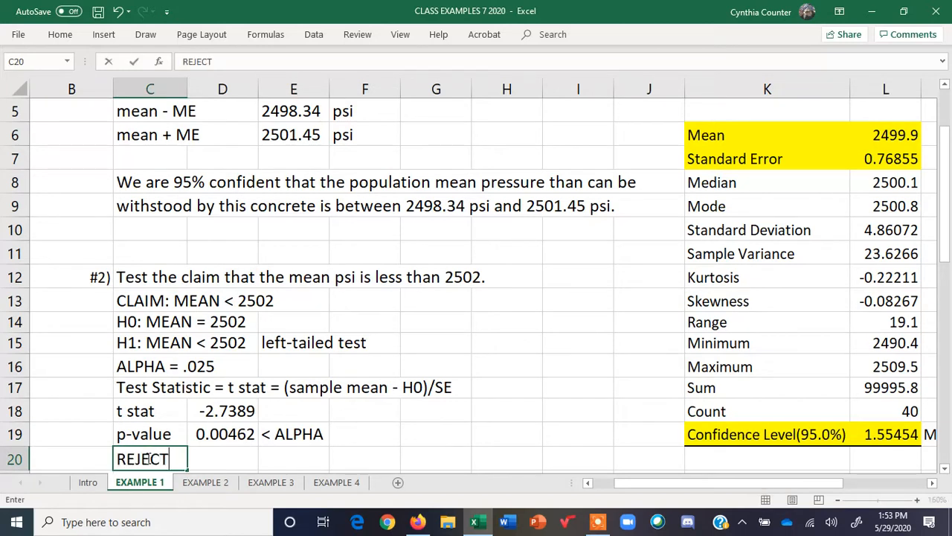
type(" H0, SUPPORT H1")
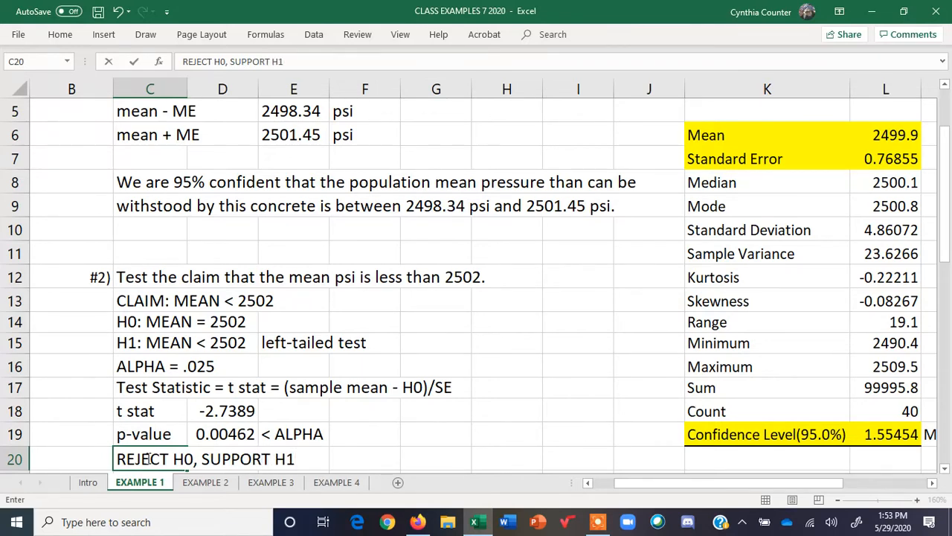
key("Return")
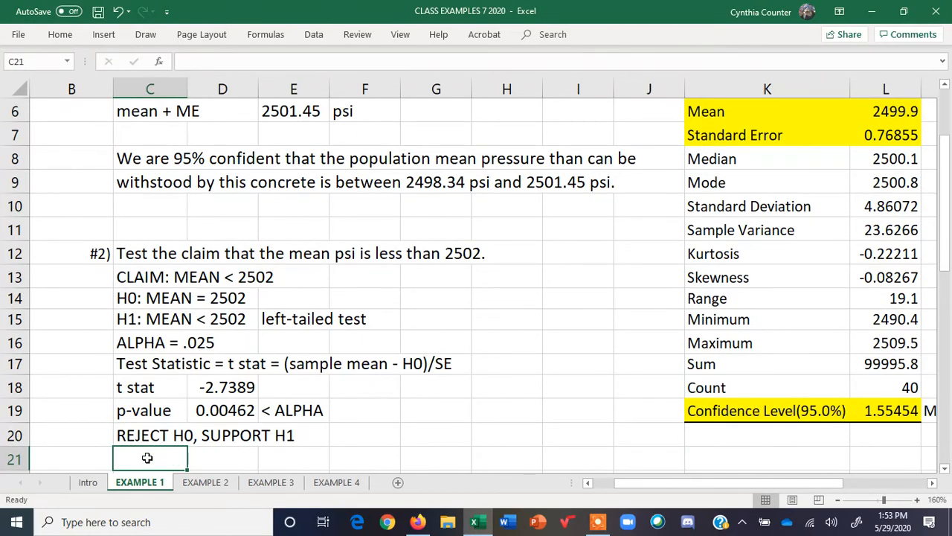
Write "The sample data support the claim that the population mean psi" in C21
type("The")
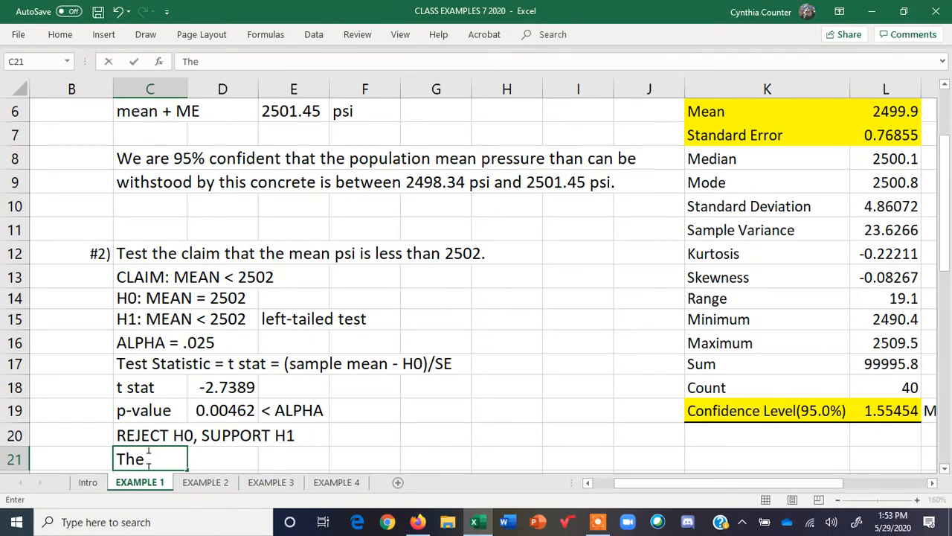
type(" sample")
type("d")
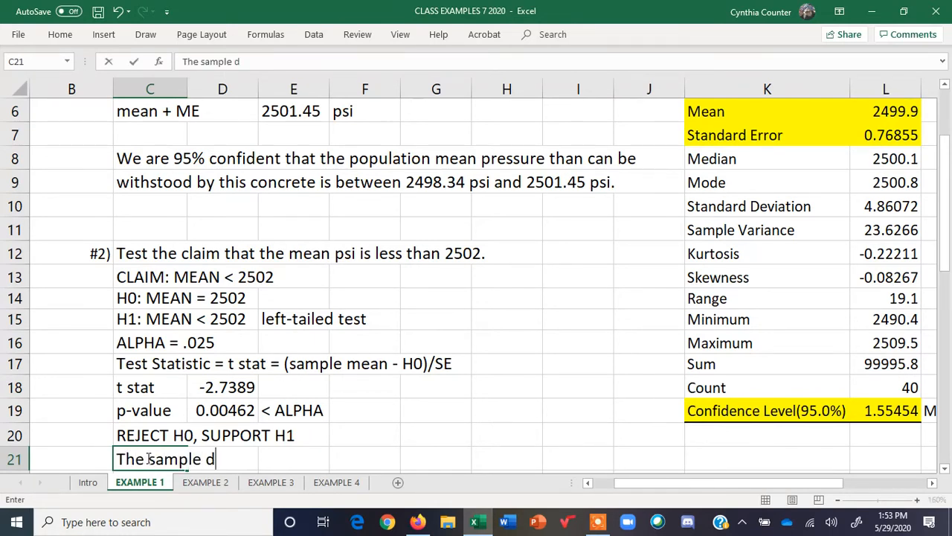
type("ata suppor t the")
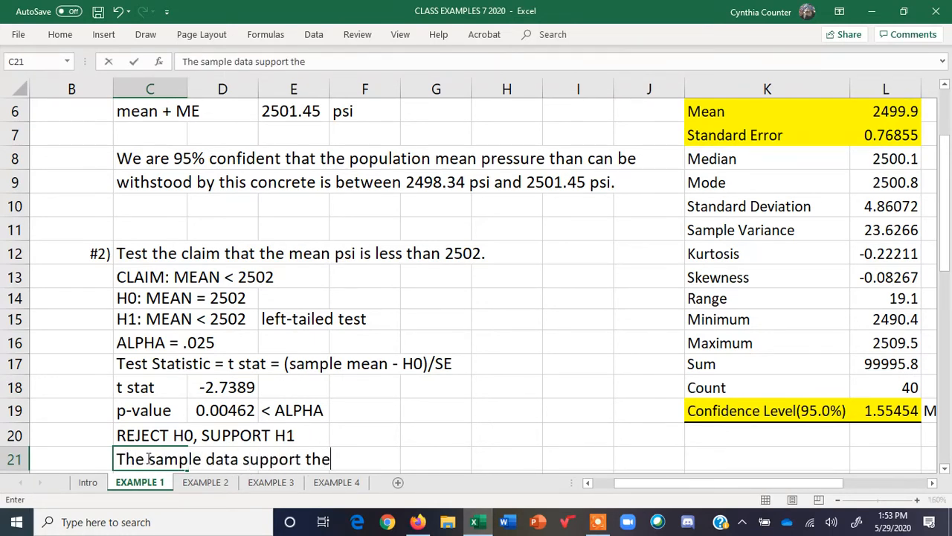
type(" claim that the ")
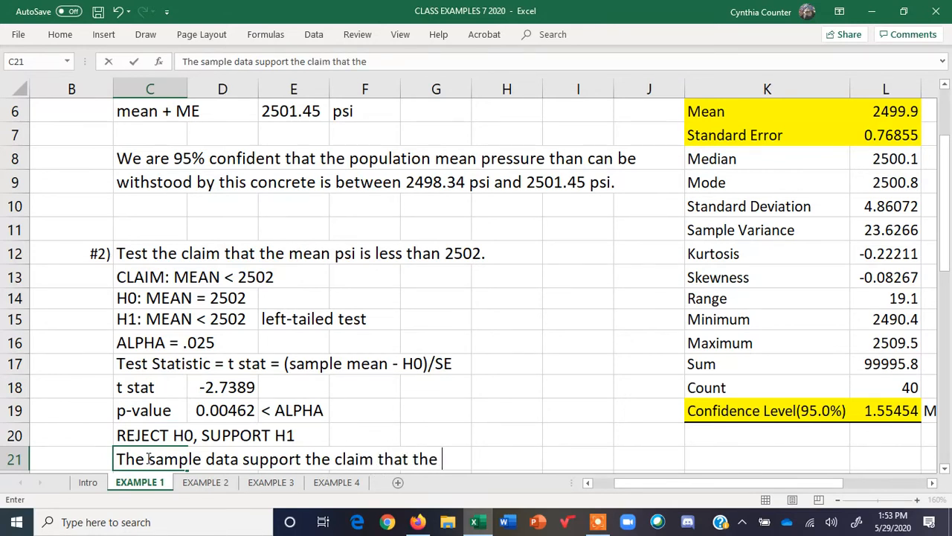
type("population mean p")
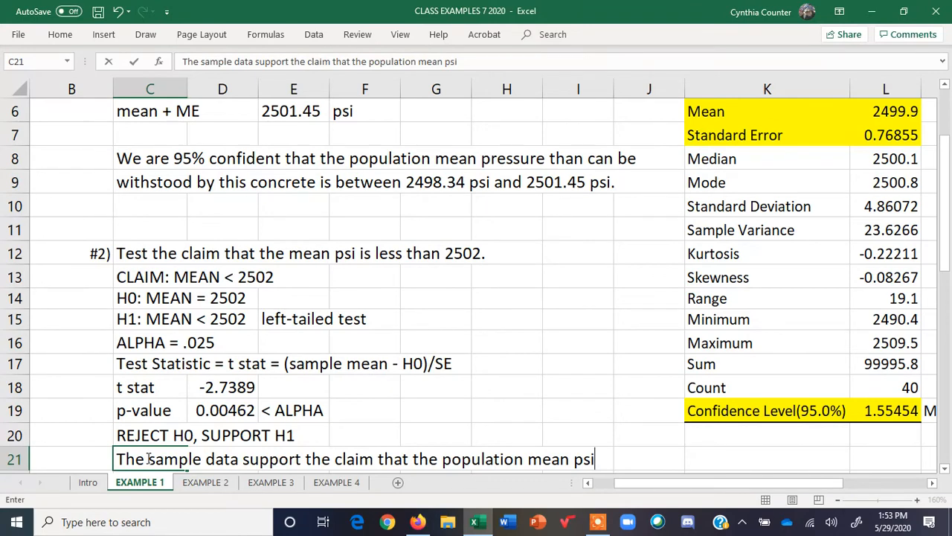
type("si")
key("Return")
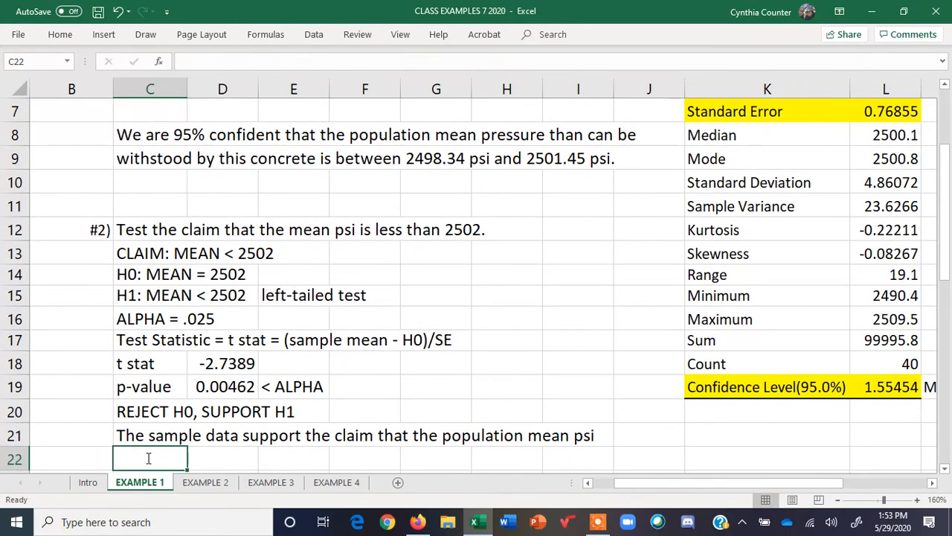
Continue the conclusion in C22 with "that can be withstood by this concrete is less than 2502 psi."
type("that can be")
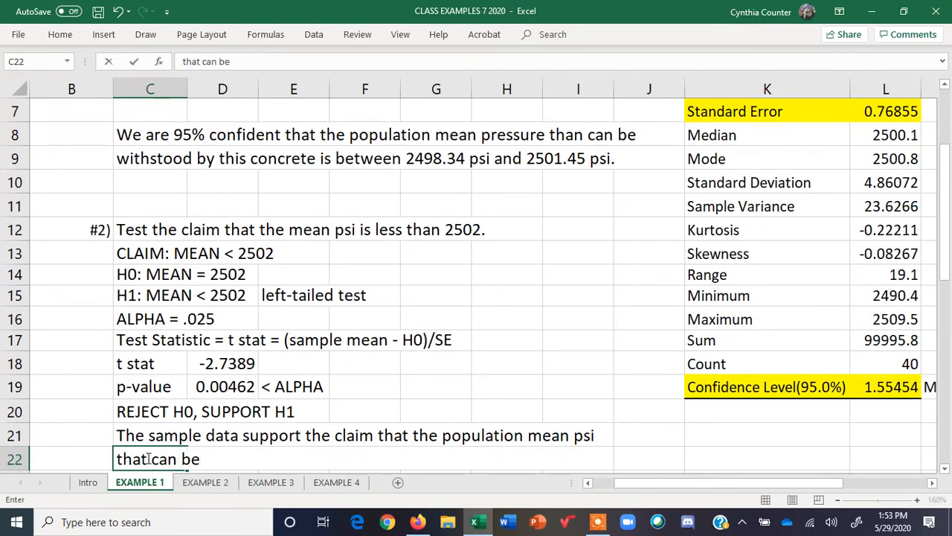
type(" withstoo")
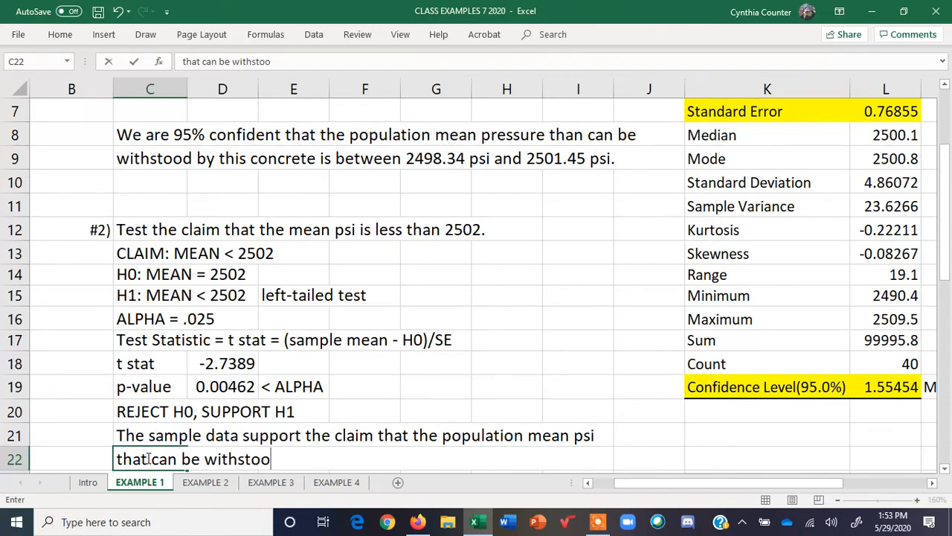
type("d by this concr")
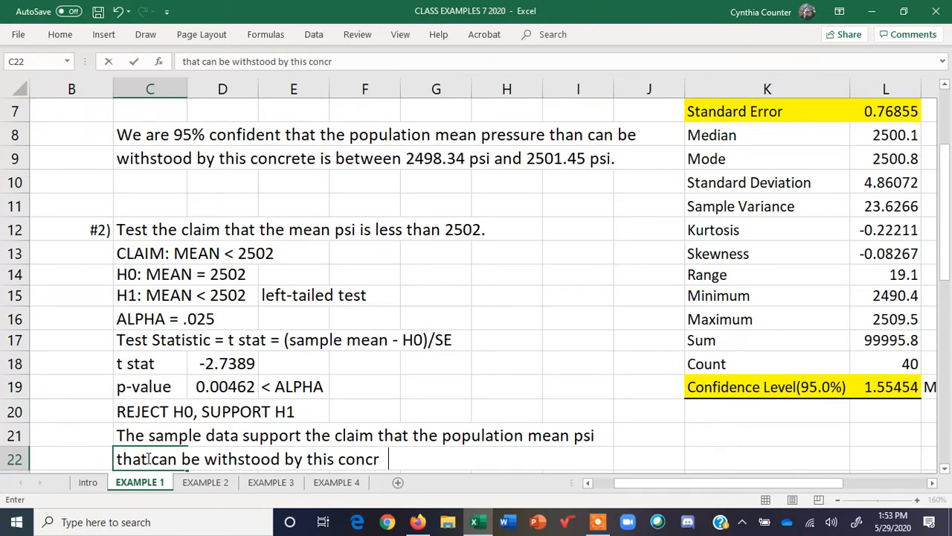
type("ete is")
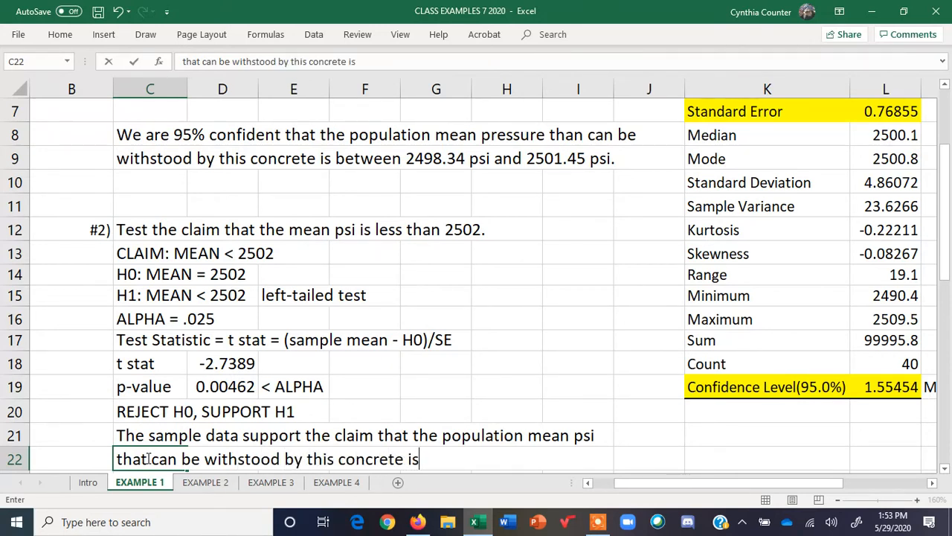
type(" less than ")
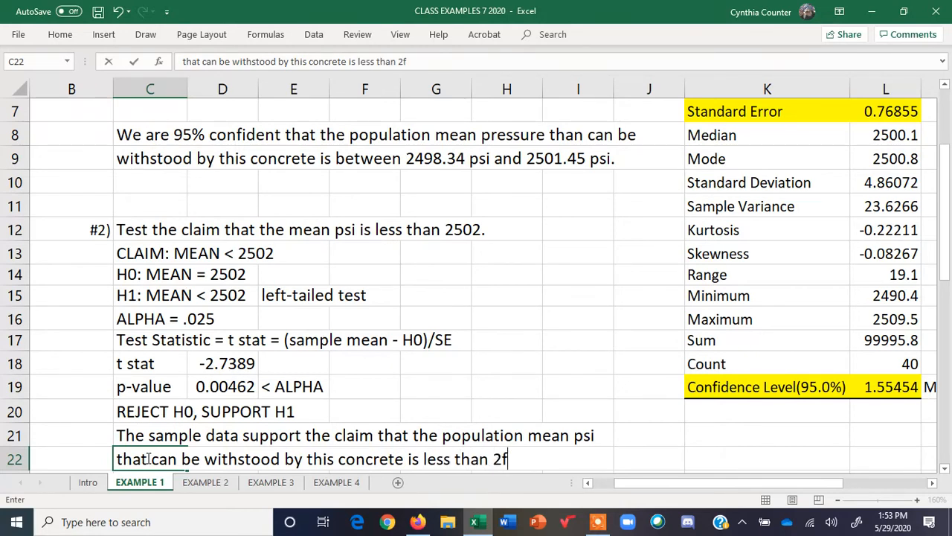
type("2502 psi.")
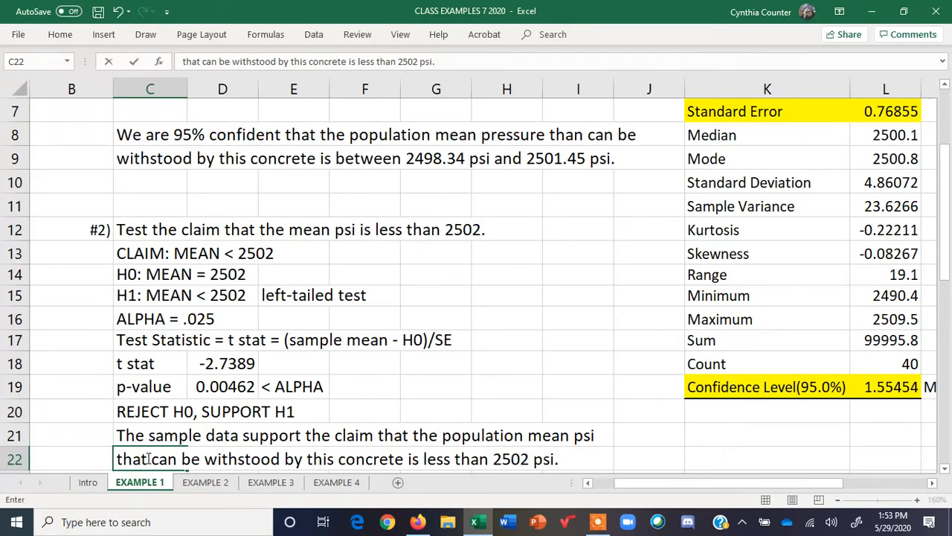
key("Return")
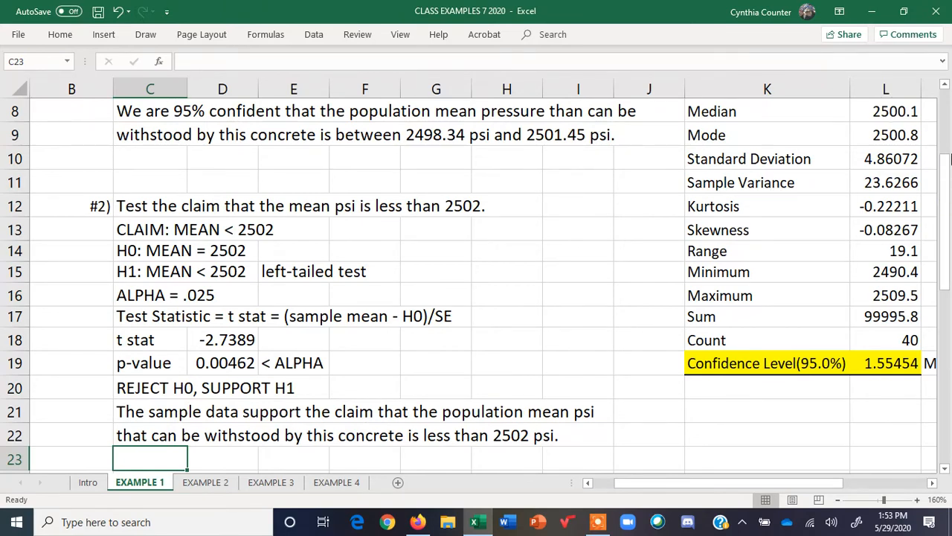
Write "The difference between the sample mean and the assumed parameter (H0)" in C23
scroll(943, 130, "up", 3)
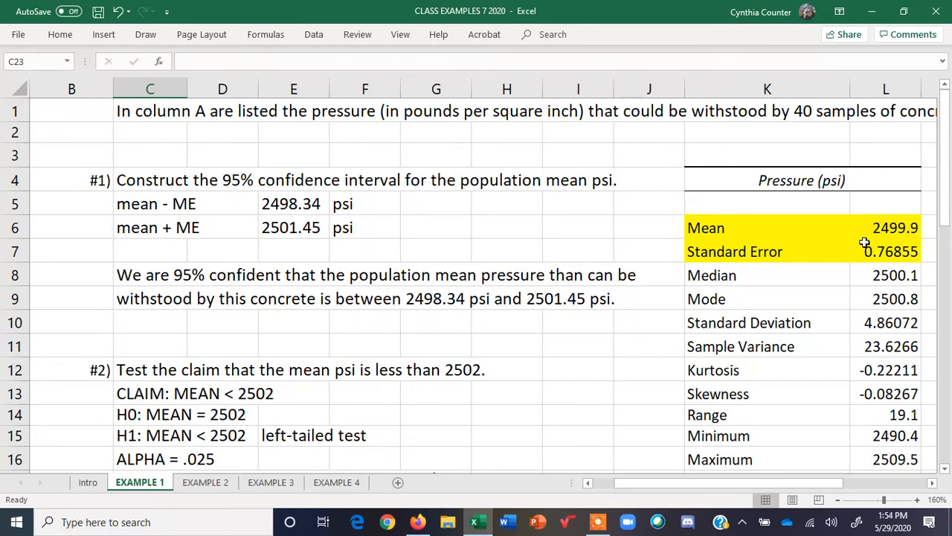
left_click_drag(946, 182, 949, 217)
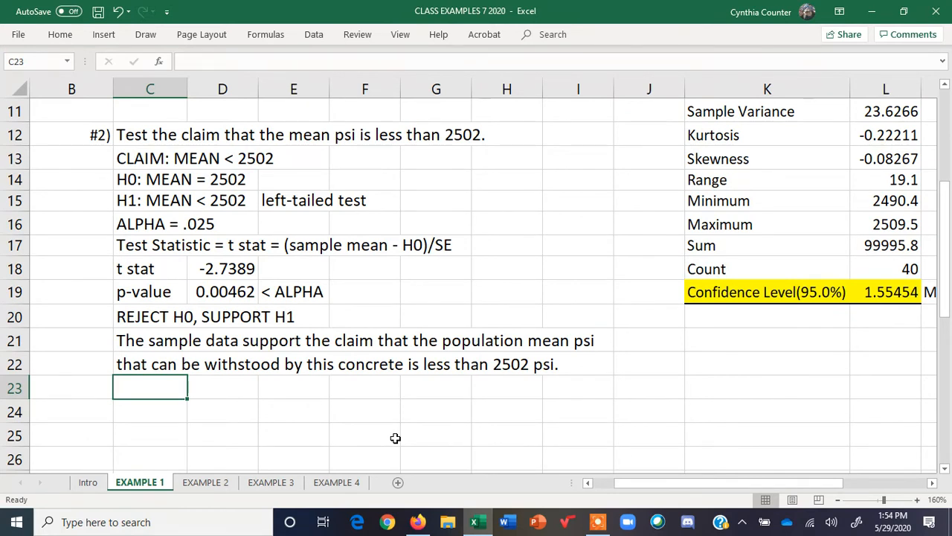
type("The differ")
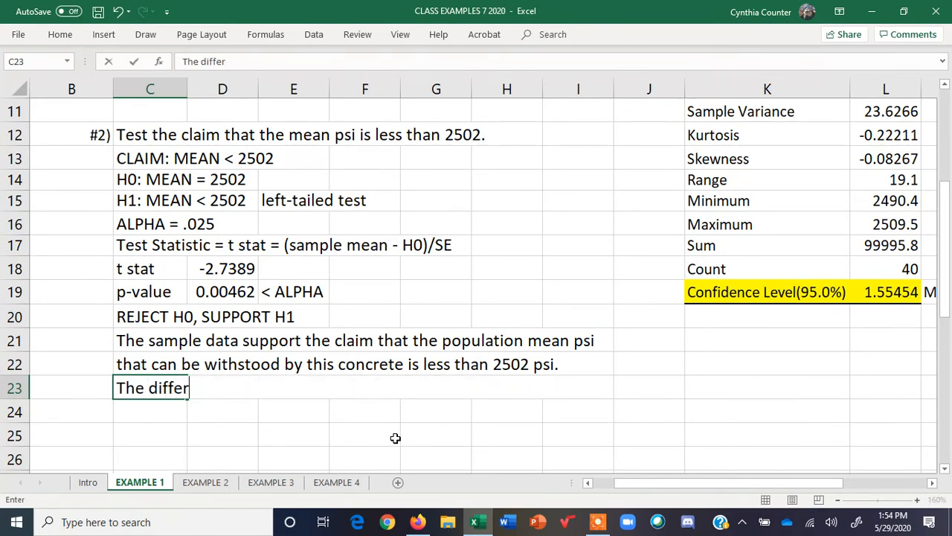
type("ence betwe")
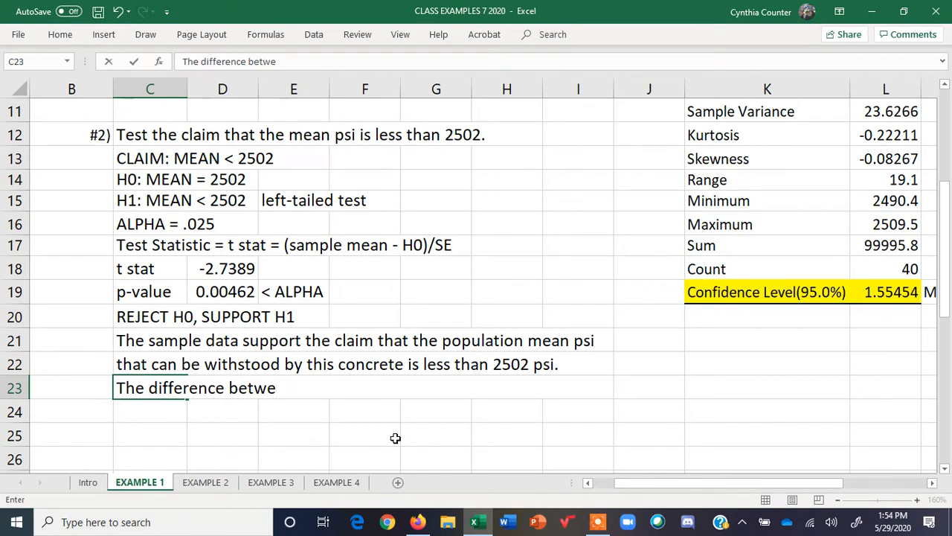
type("en the sample ")
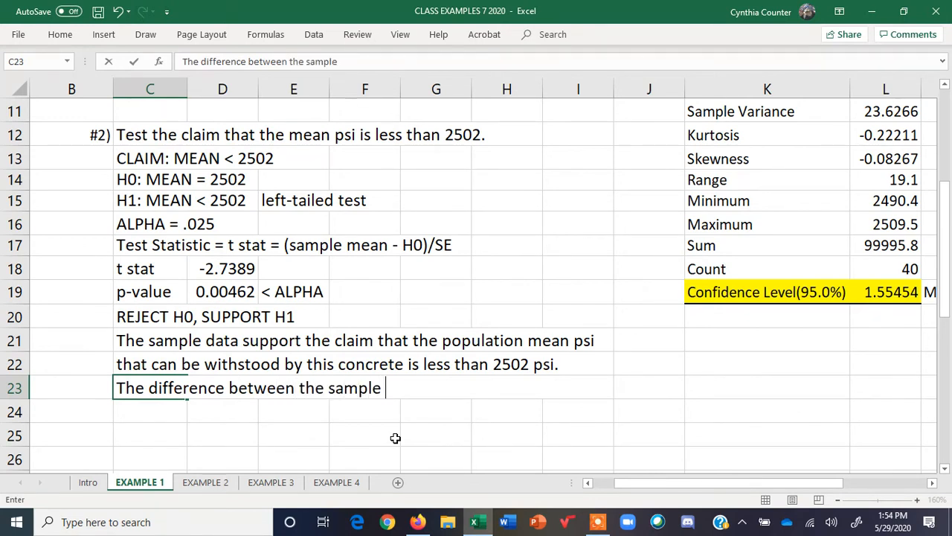
type("mean and the assumed parag")
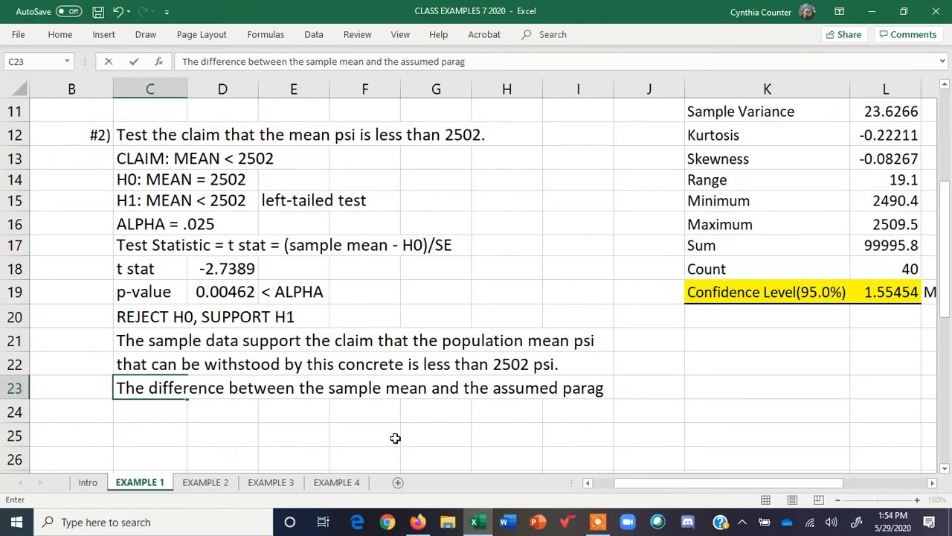
key("BackSpace")
type("meter (")
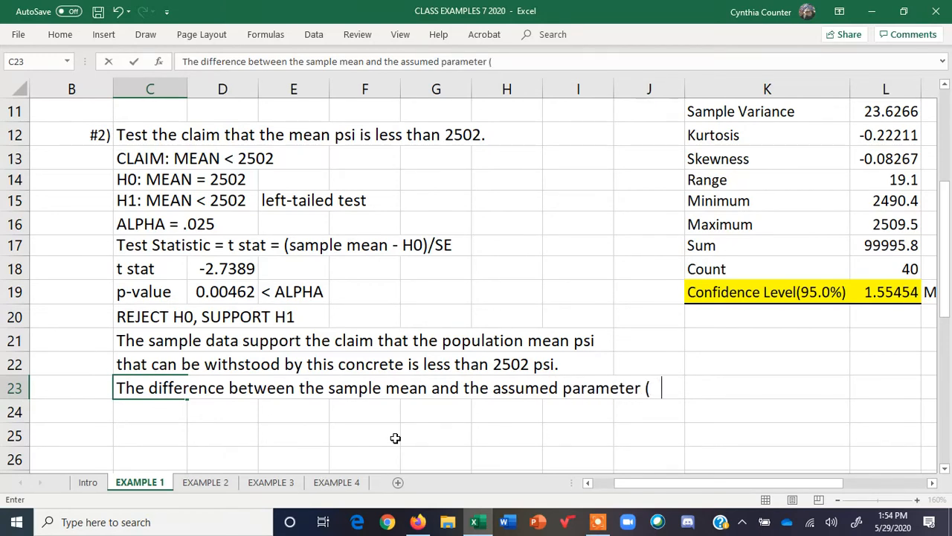
type("H0)")
key("Return")
Finish the statement in C24 with "is STATISTICALLY SIGNIFICANT."
type("is ")
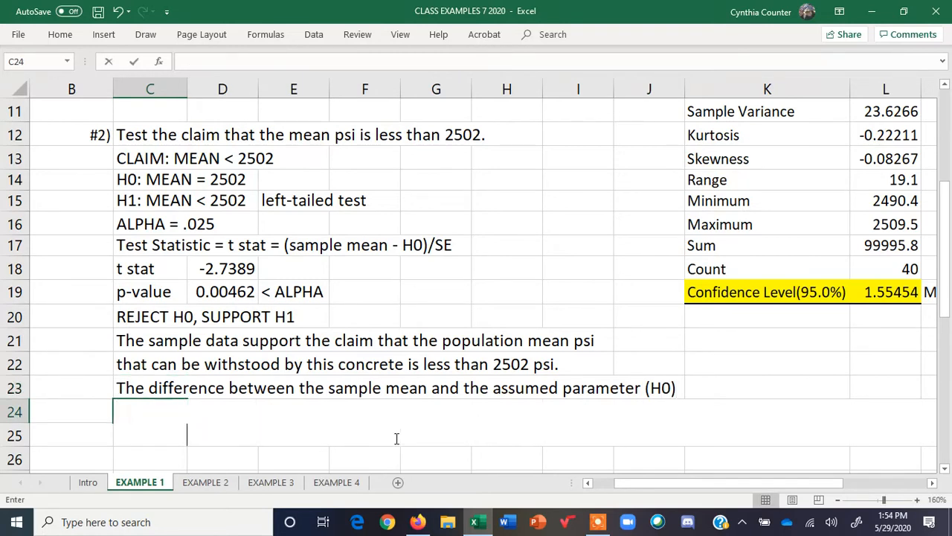
type("STATISTI")
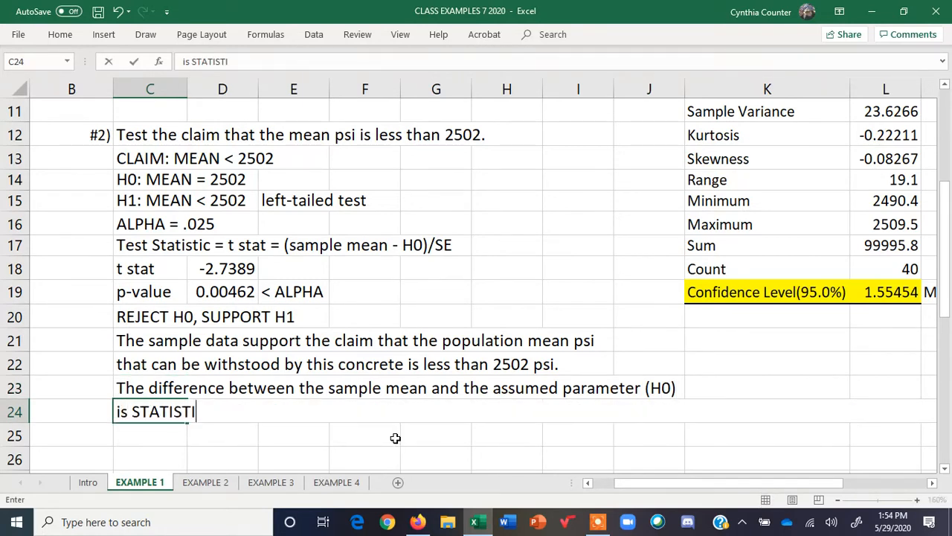
type("CALLY SIGNIFICANT.")
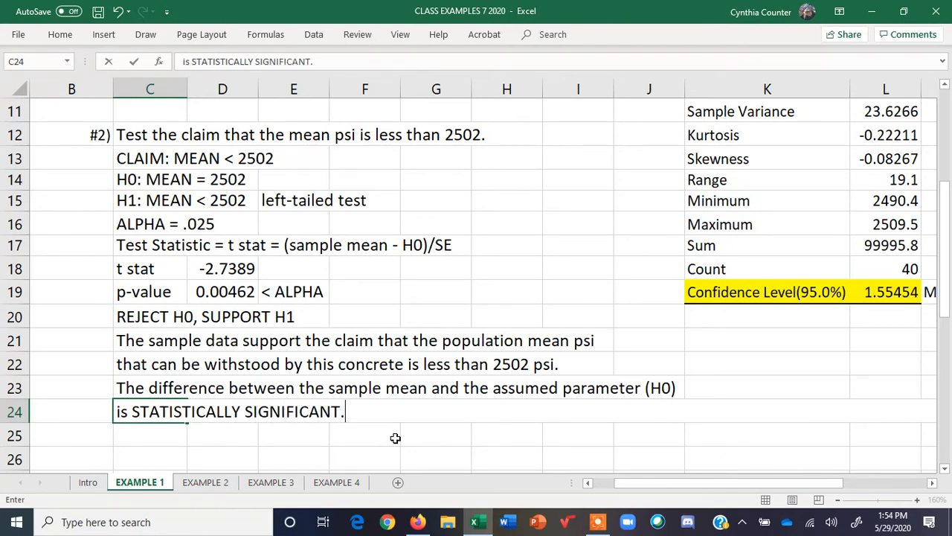
key("Return")
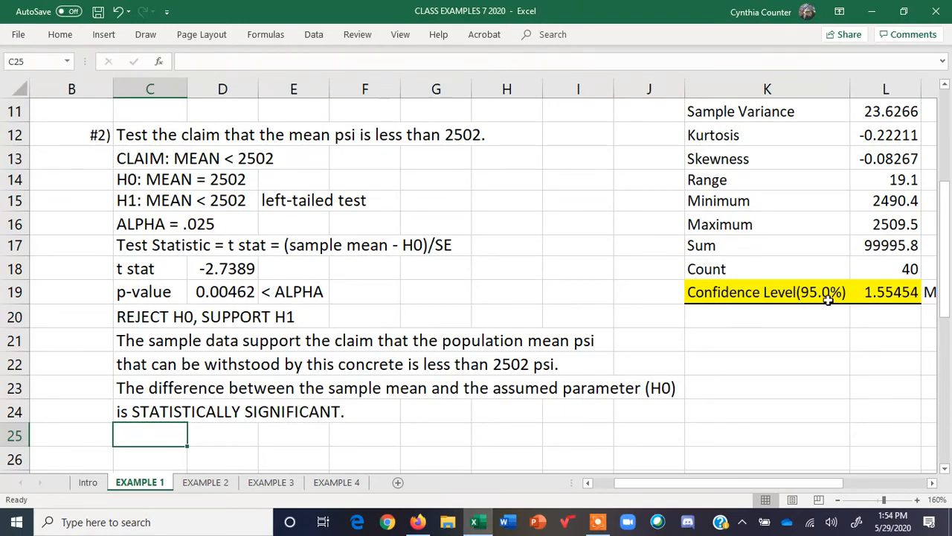
Open the EXAMPLE 2 sheet and read the first task on the bottle-design ratings
left_click_drag(945, 301, 945, 216)
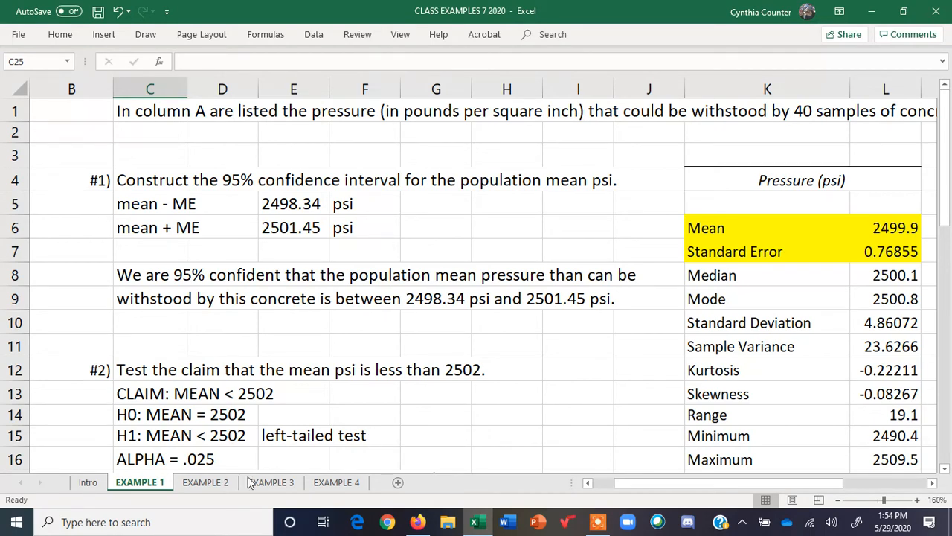
left_click(214, 484)
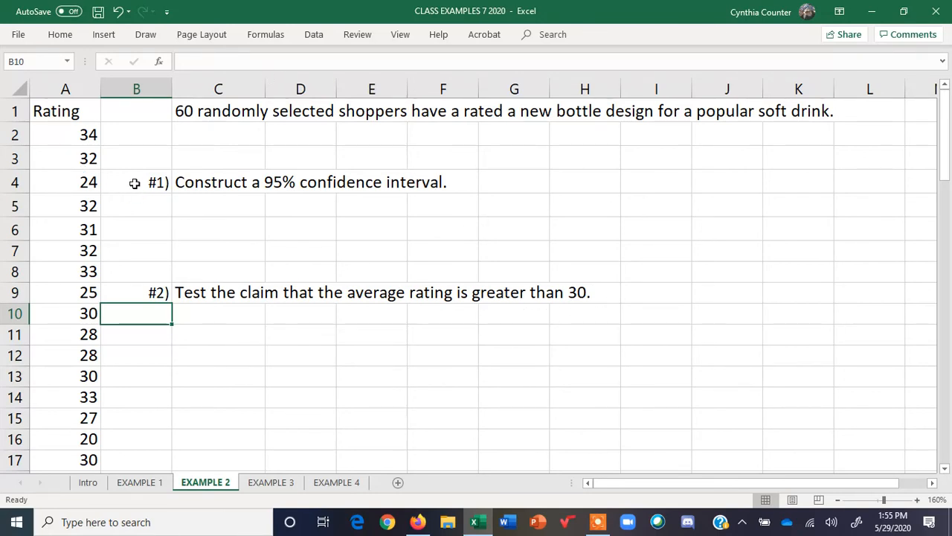
left_click_drag(136, 183, 456, 177)
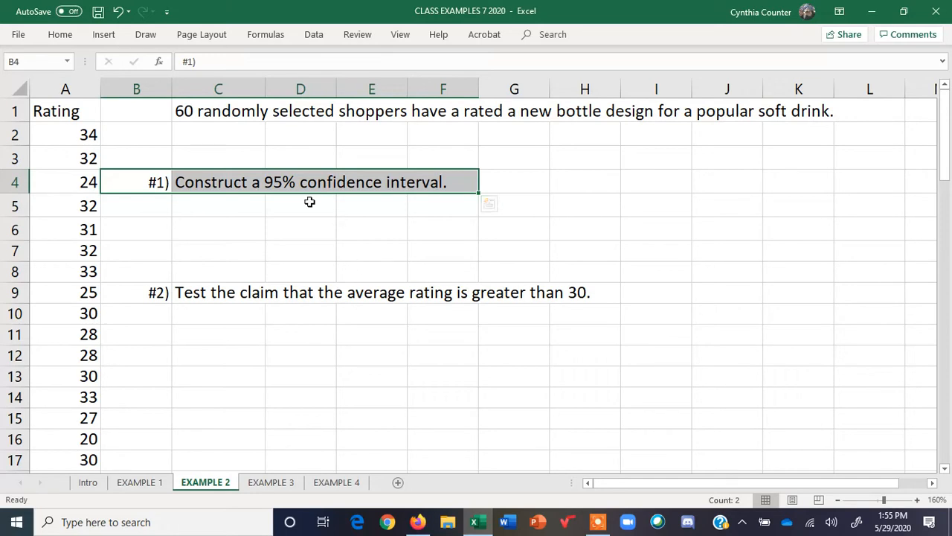
Run Descriptive Statistics on the ratings in A1:A61 with labels in first row, summary statistics and 95% confidence level, output at J4
left_click(308, 201)
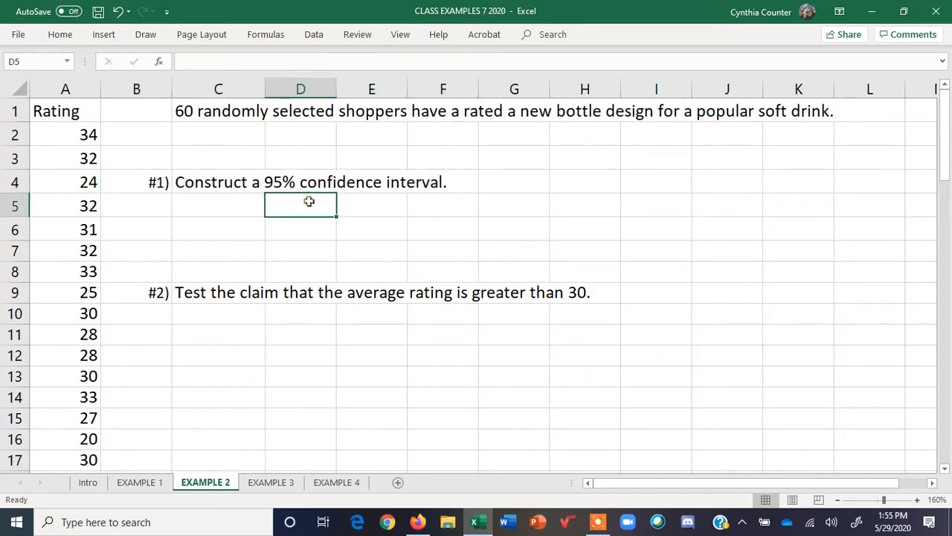
left_click(314, 35)
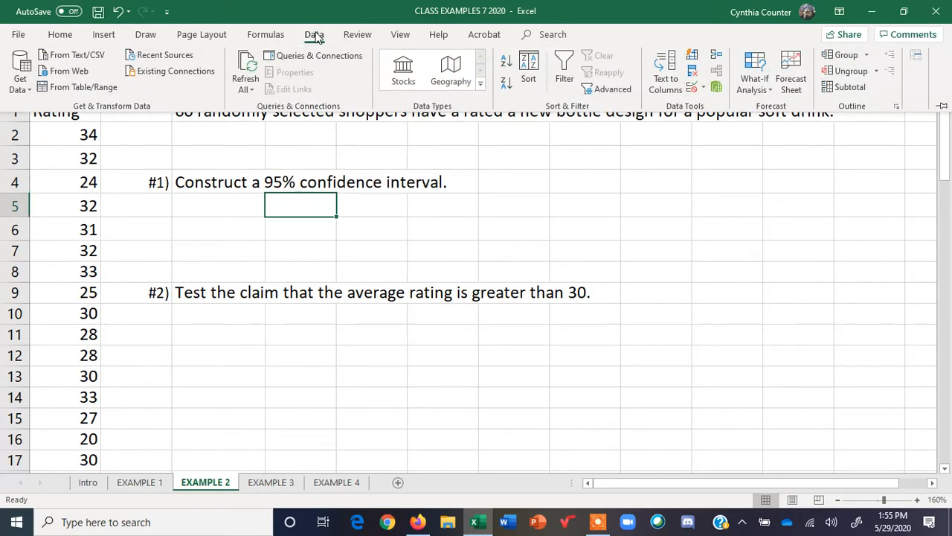
left_click(917, 59)
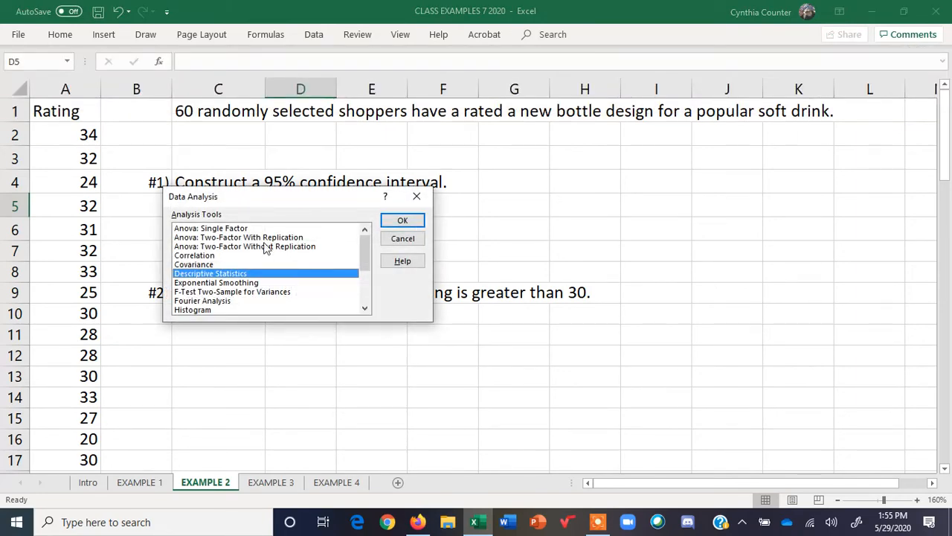
left_click(401, 220)
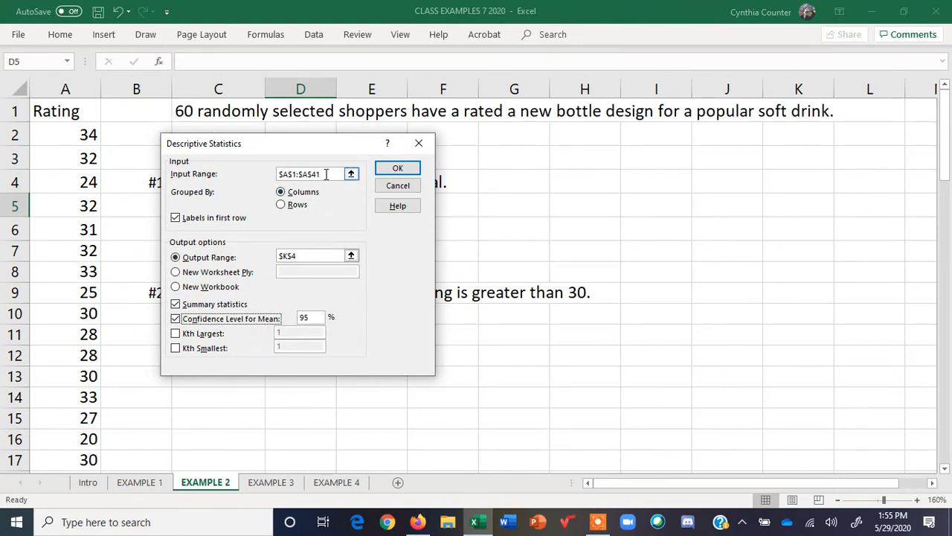
left_click_drag(325, 174, 251, 166)
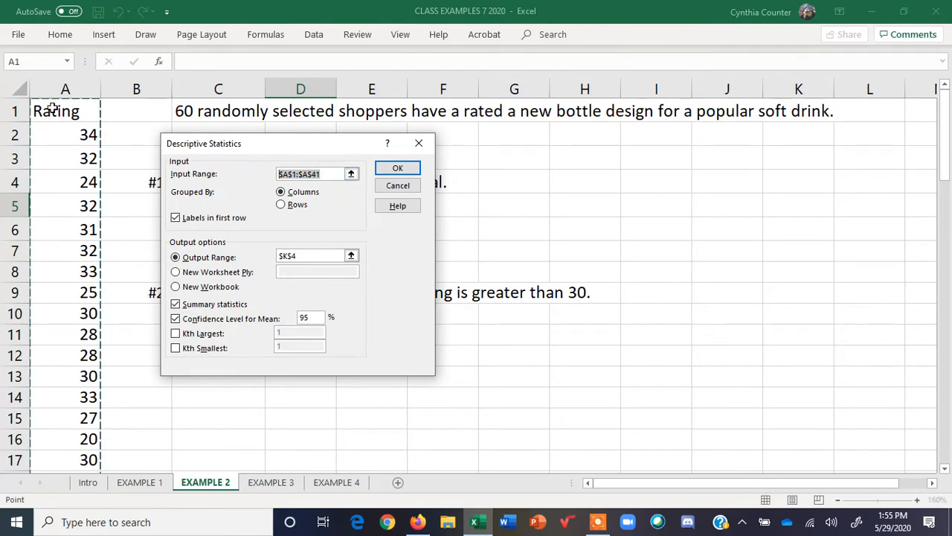
left_click_drag(38, 111, 47, 421)
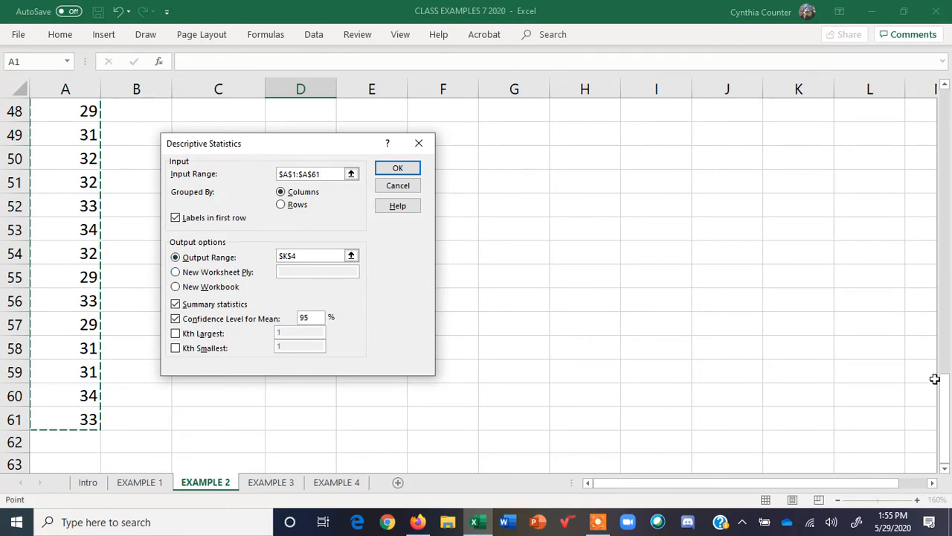
left_click(305, 255)
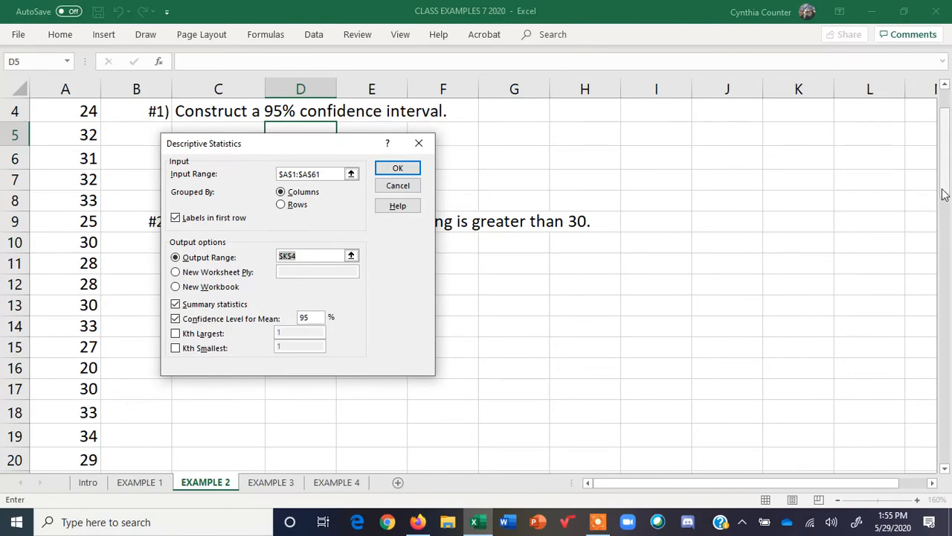
scroll(943, 189, "up", 1)
left_click_drag(345, 145, 389, 301)
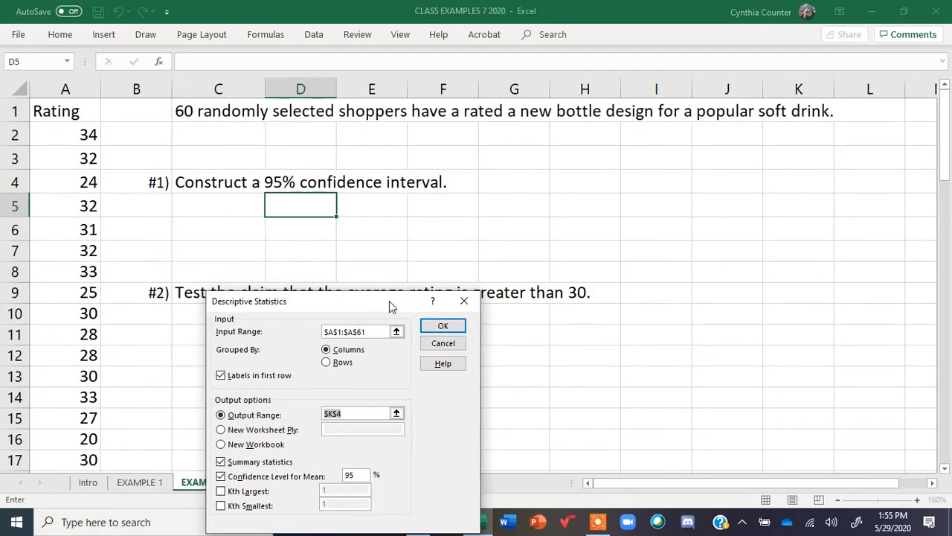
left_click(732, 185)
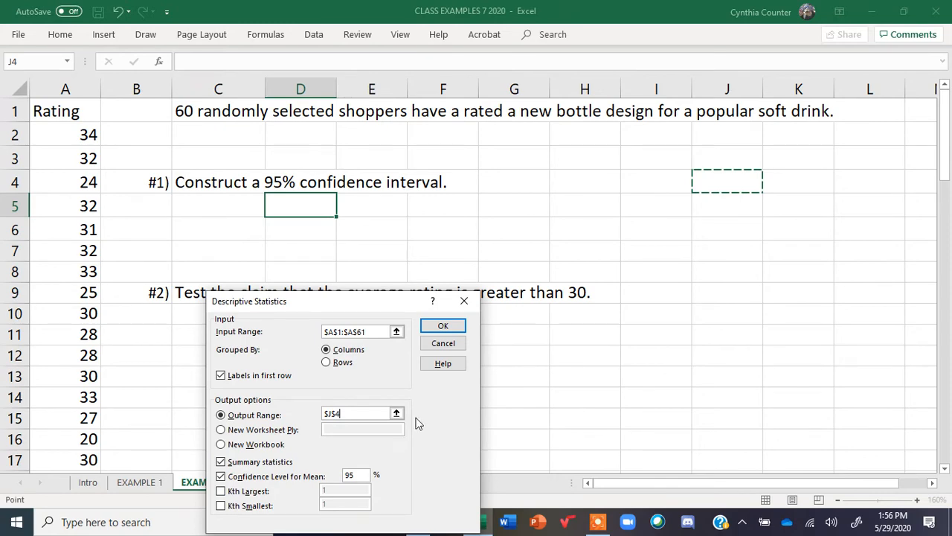
left_click_drag(340, 300, 345, 236)
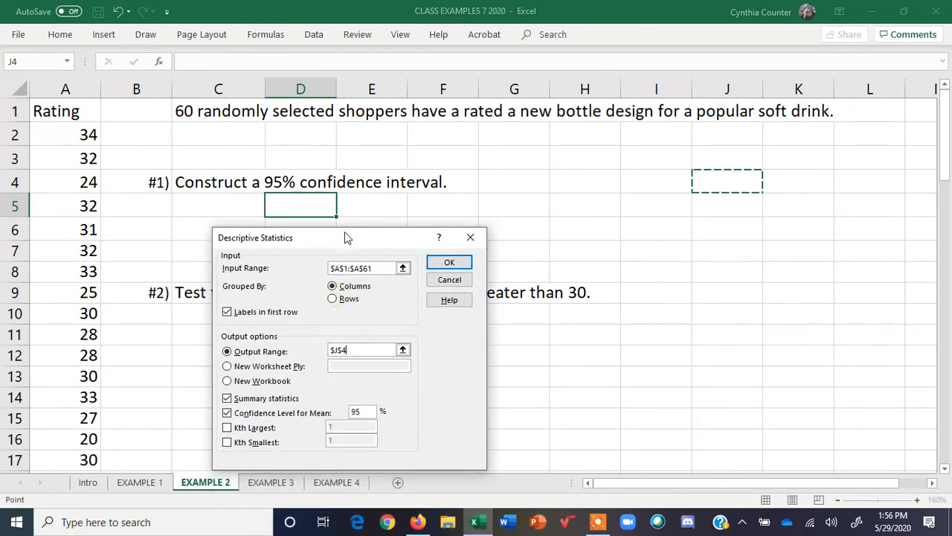
left_click(449, 262)
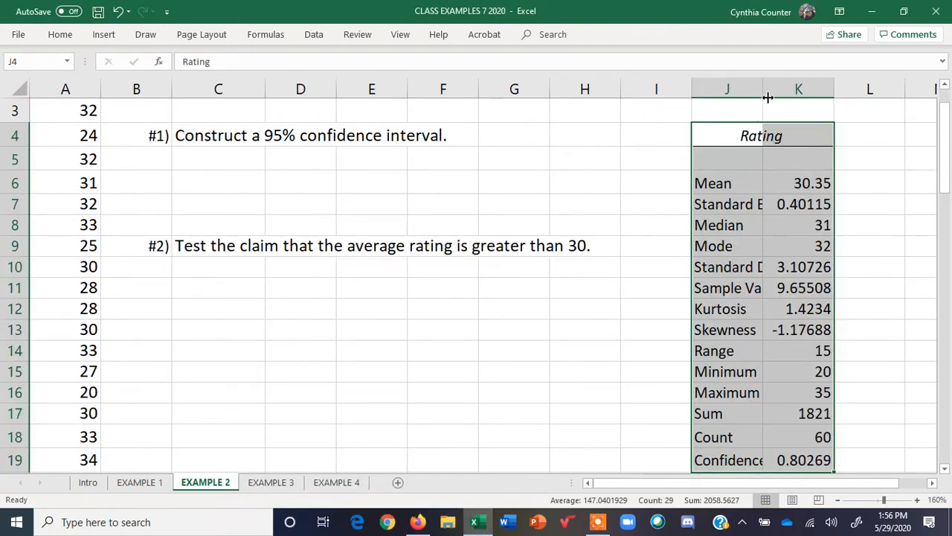
Widen column J and highlight the Mean row of the output in yellow
left_click_drag(763, 90, 826, 88)
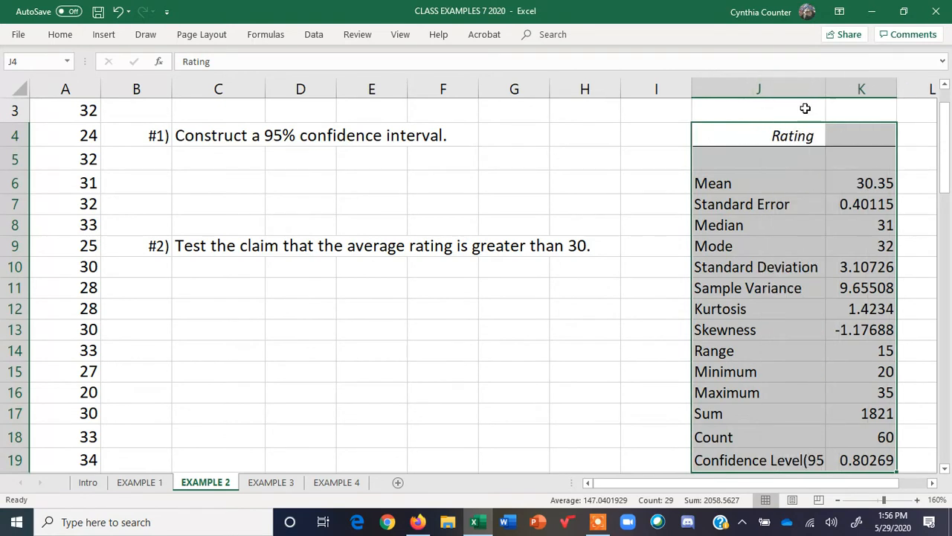
left_click(711, 182)
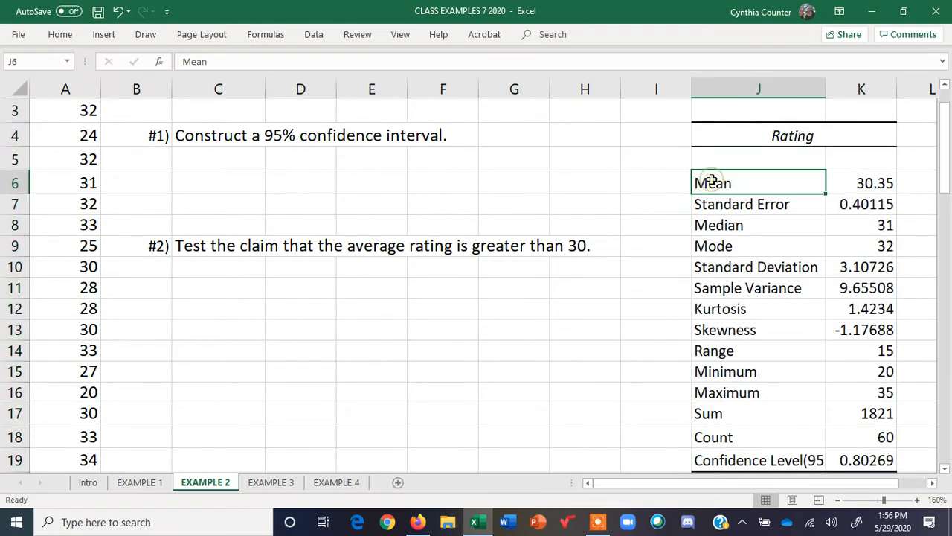
left_click_drag(711, 182, 861, 183)
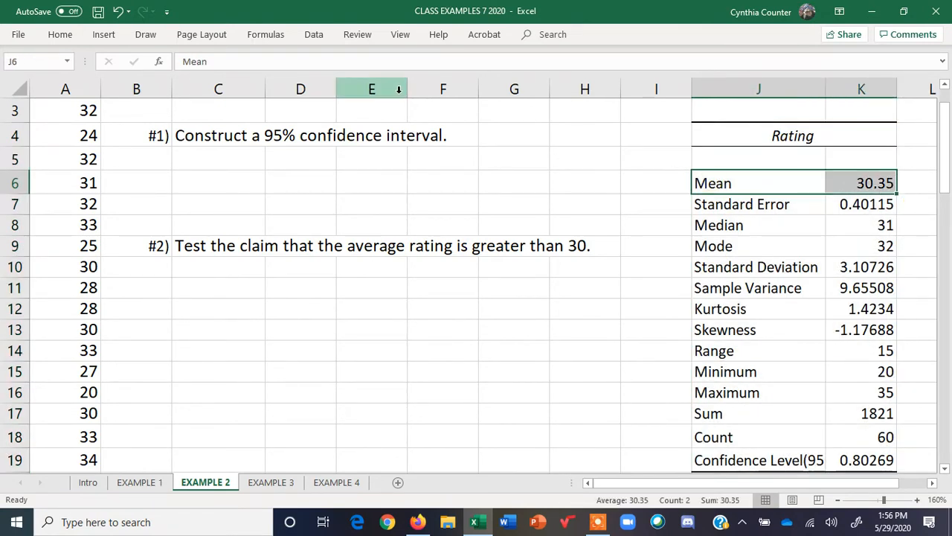
left_click(68, 37)
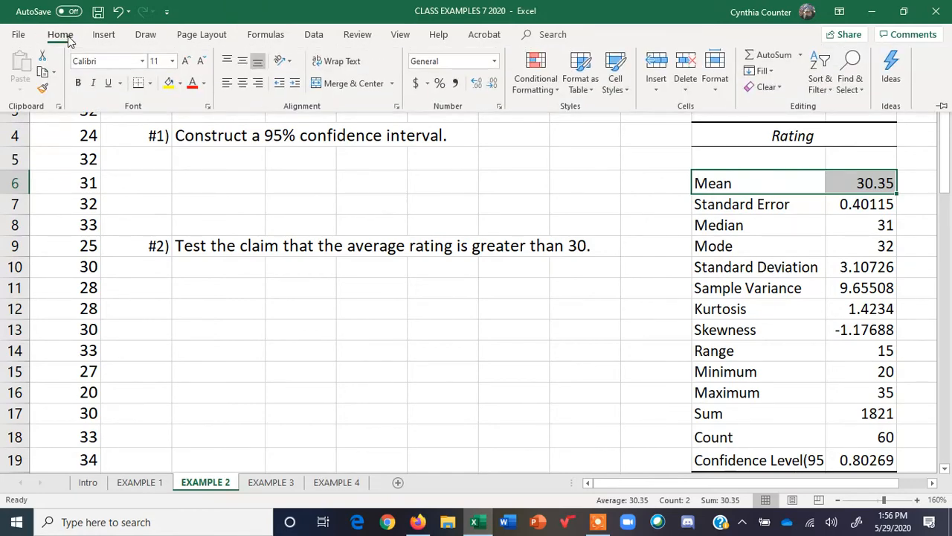
left_click(168, 83)
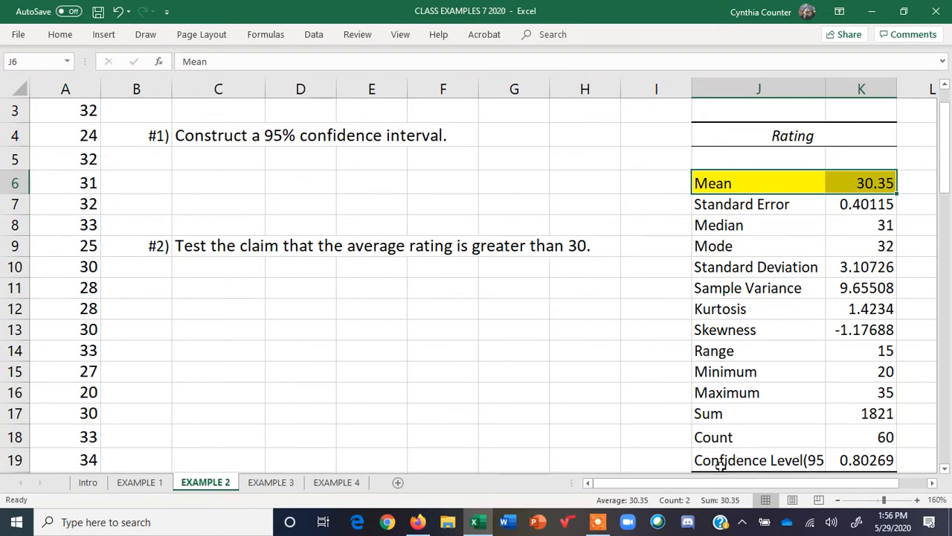
Label L19 as "ME" and highlight the Confidence Level(95.0%) row in yellow
left_click(919, 455)
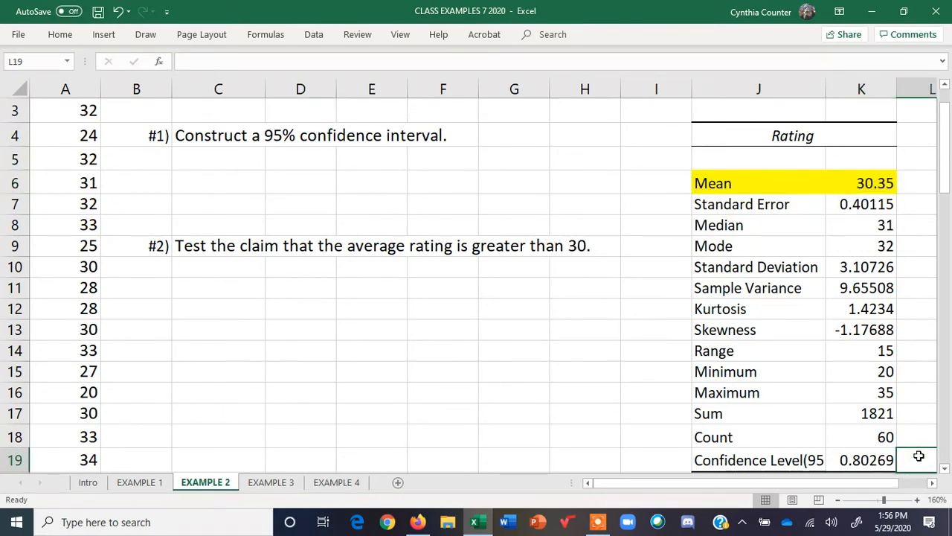
type("ME")
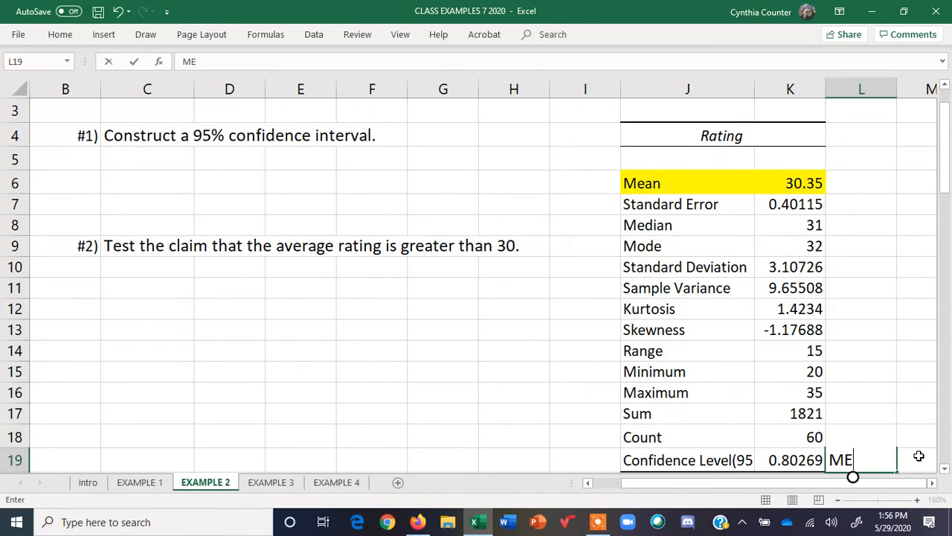
left_click(569, 457)
left_click_drag(630, 457, 786, 456)
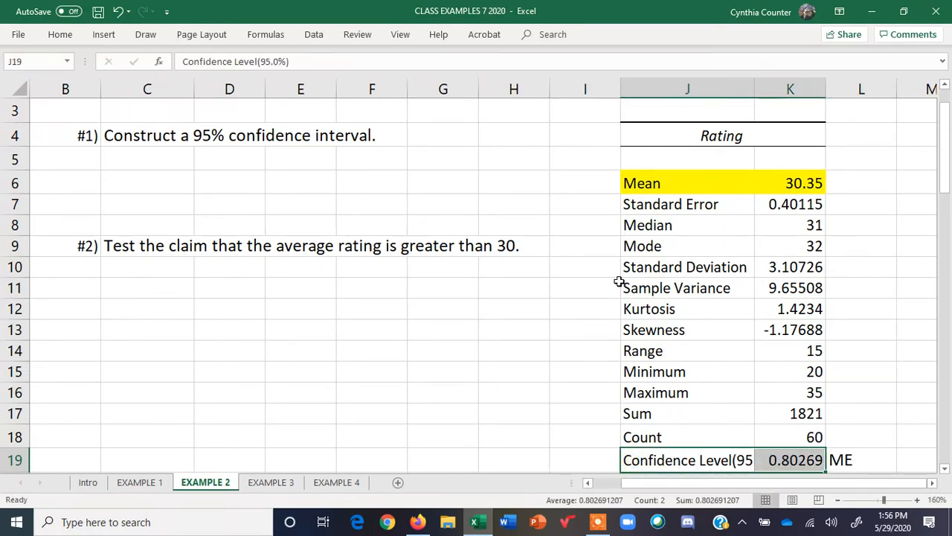
left_click(70, 37)
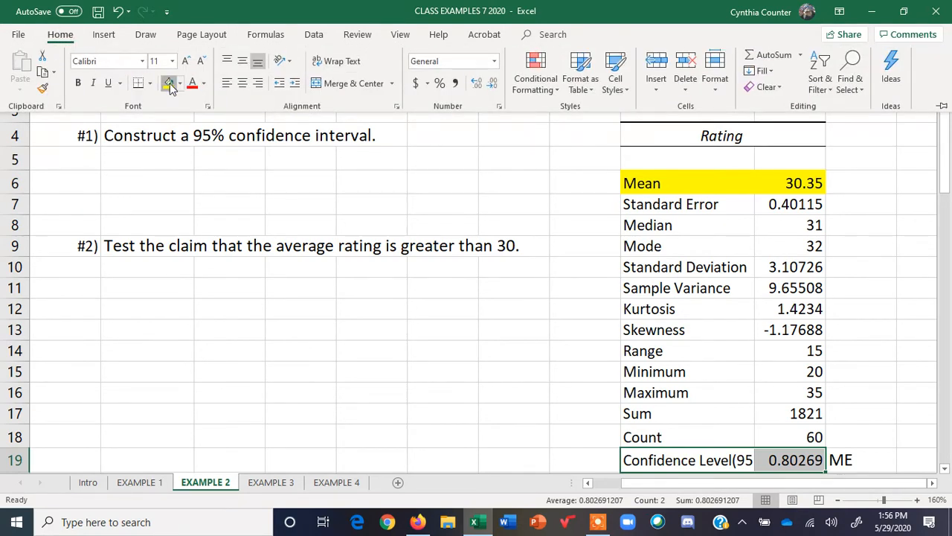
left_click(169, 83)
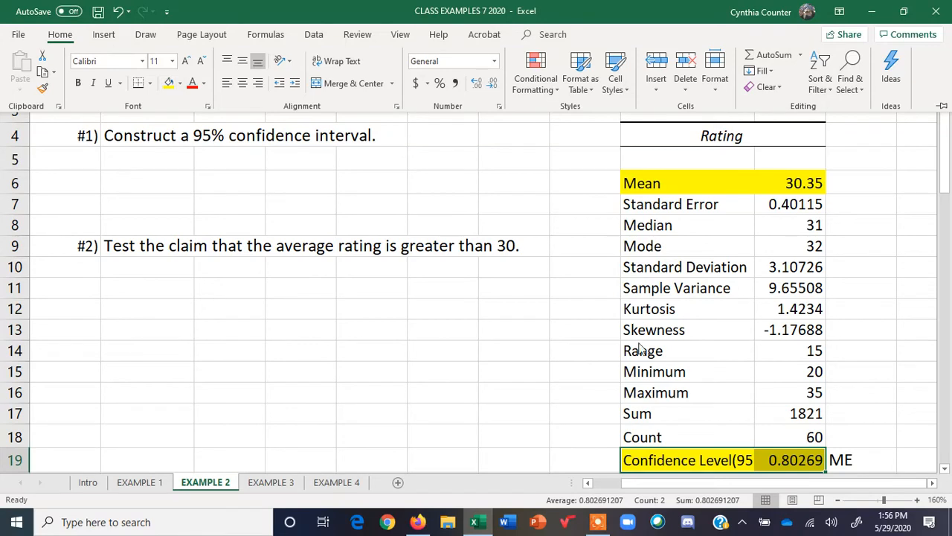
Enter "left endpoint" in C5 and compute it in E5 as the mean minus the confidence level value (=K6-K19)
left_click(160, 158)
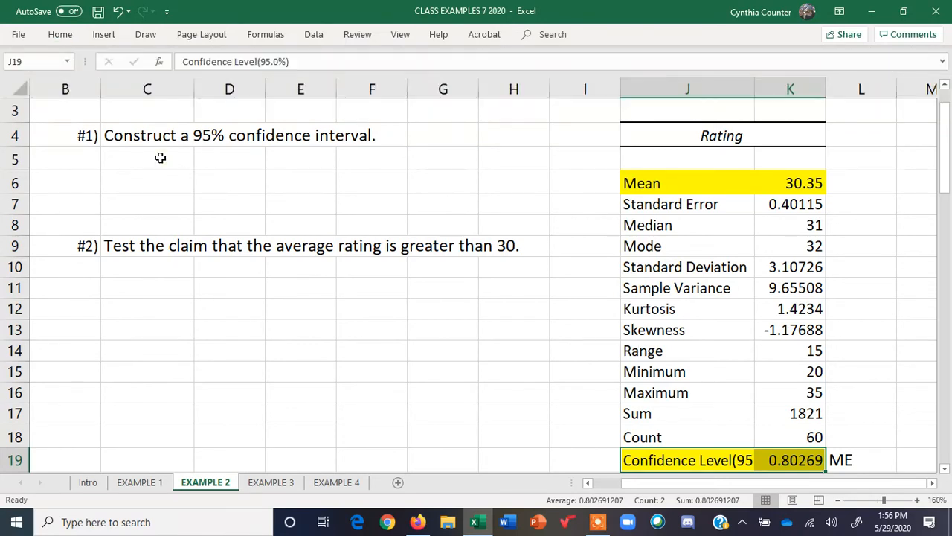
left_click(160, 158)
type("left endpoint")
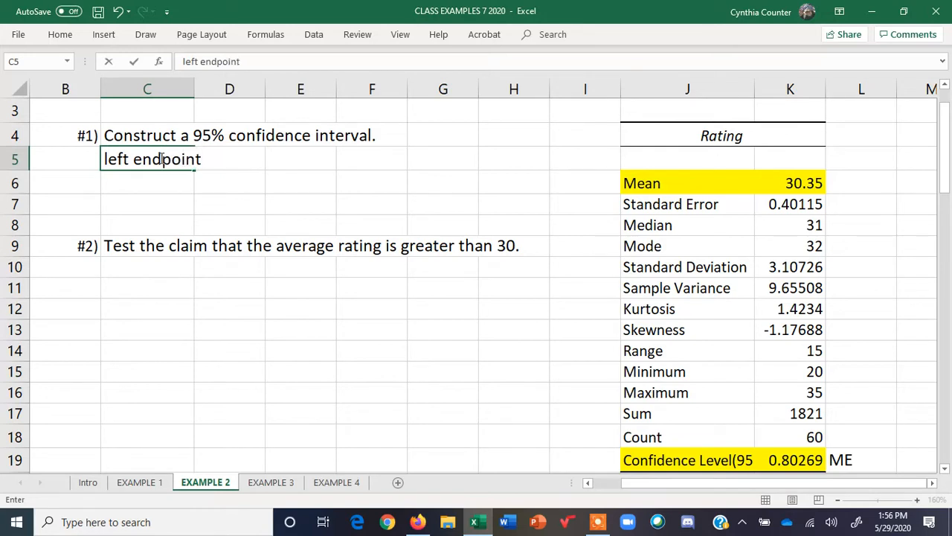
left_click(305, 153)
type("=")
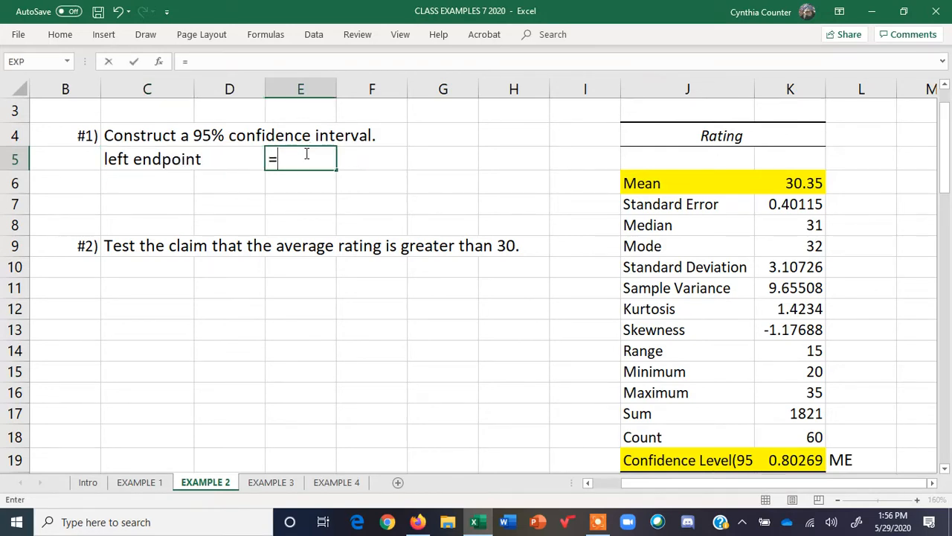
left_click(809, 183)
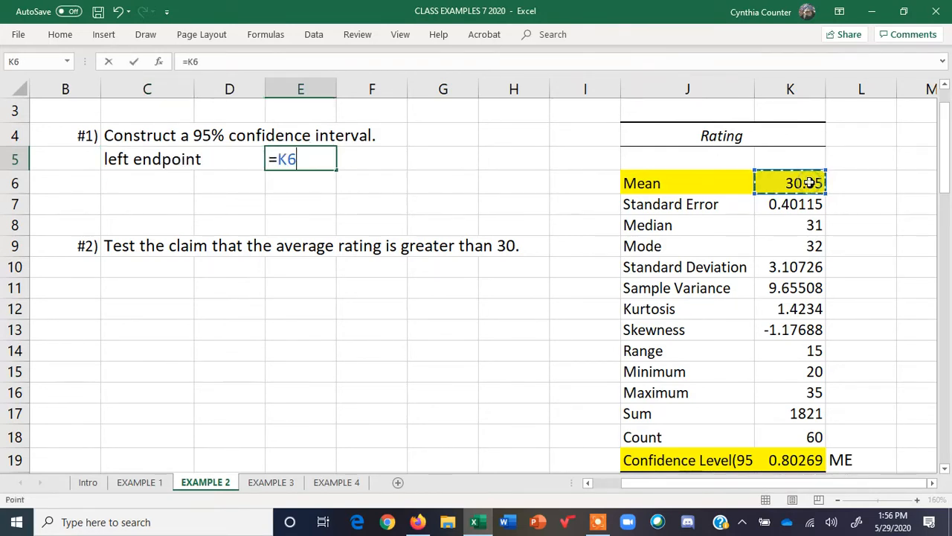
type("-")
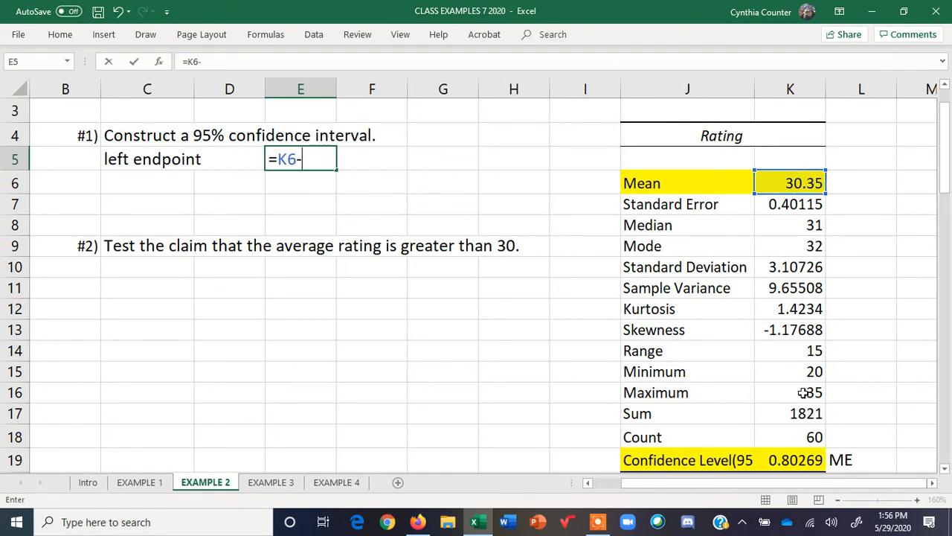
left_click(803, 460)
key("Return")
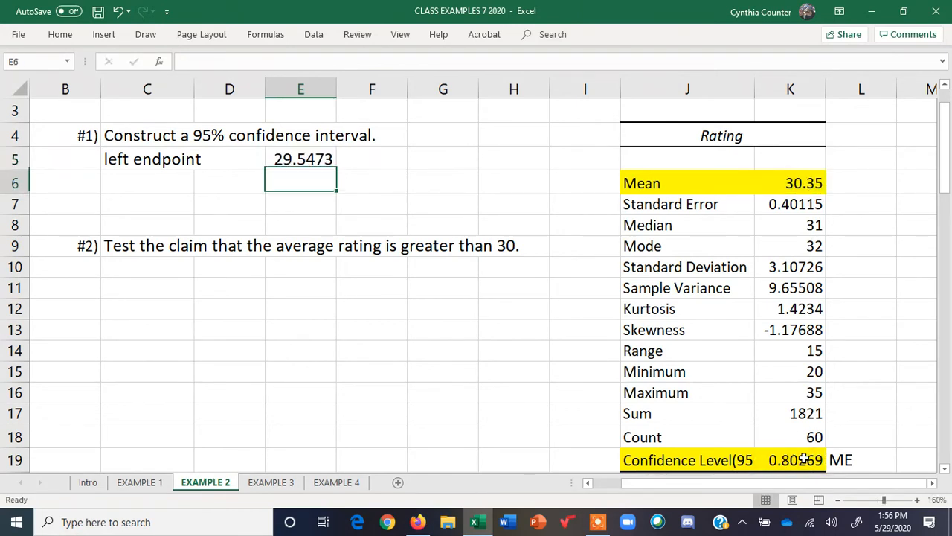
Widen column J further and enter "right endpoint" in C6
left_click_drag(755, 90, 795, 90)
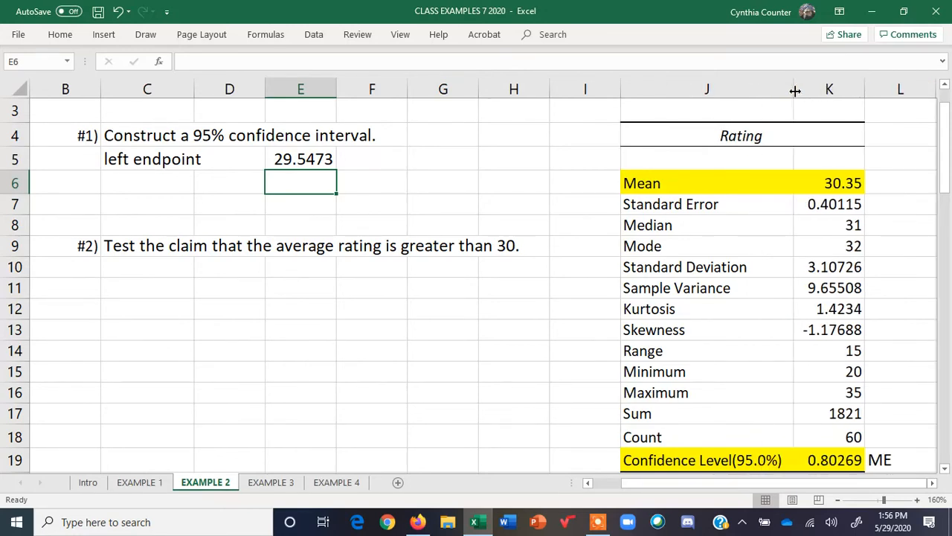
left_click(145, 178)
type("right endpoint")
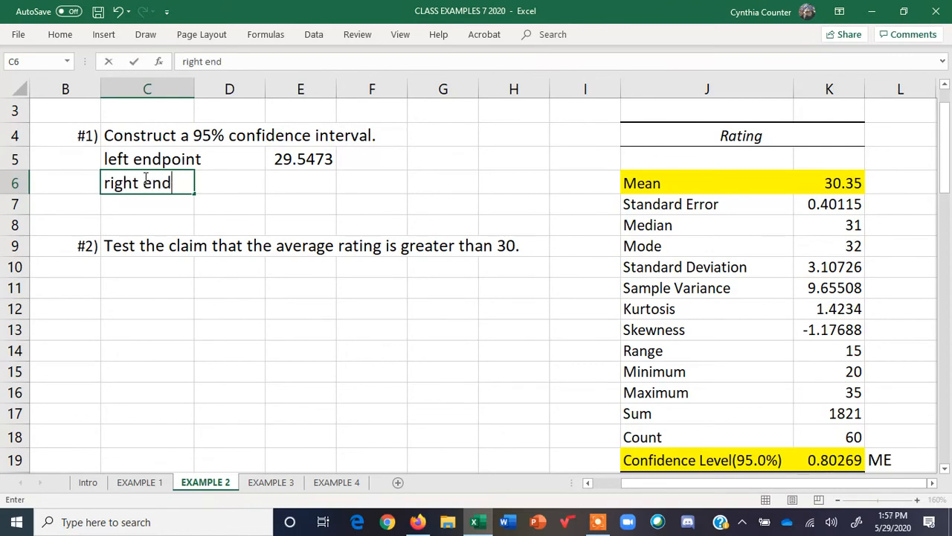
key("Tab")
key("Tab")
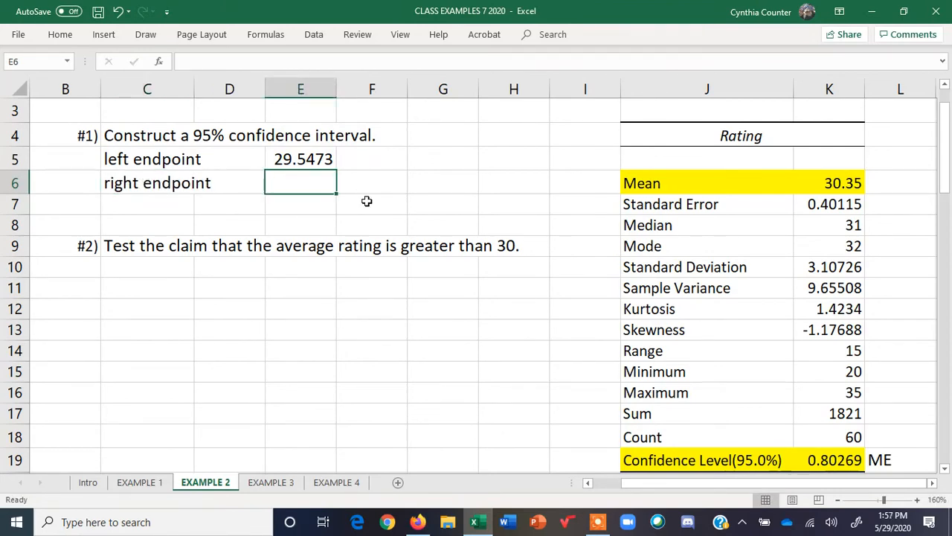
left_click(847, 188)
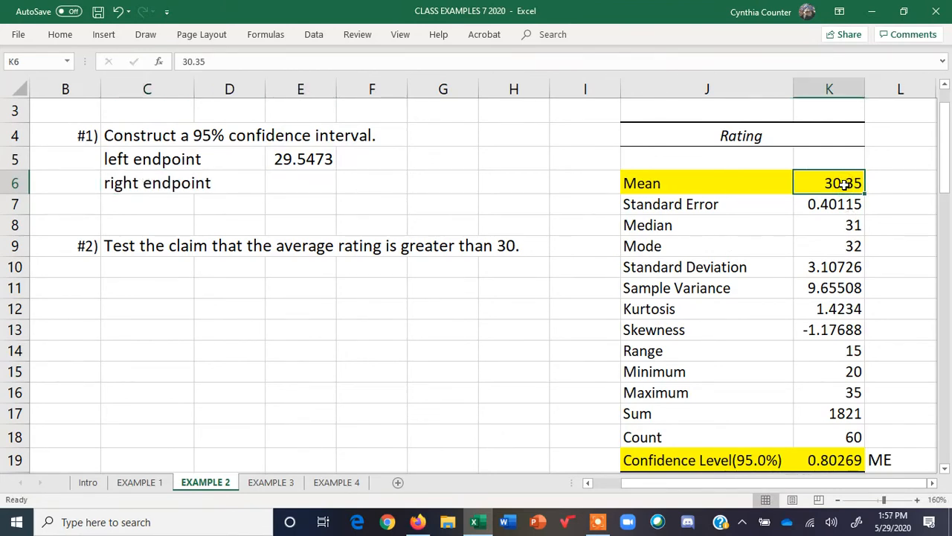
type("+")
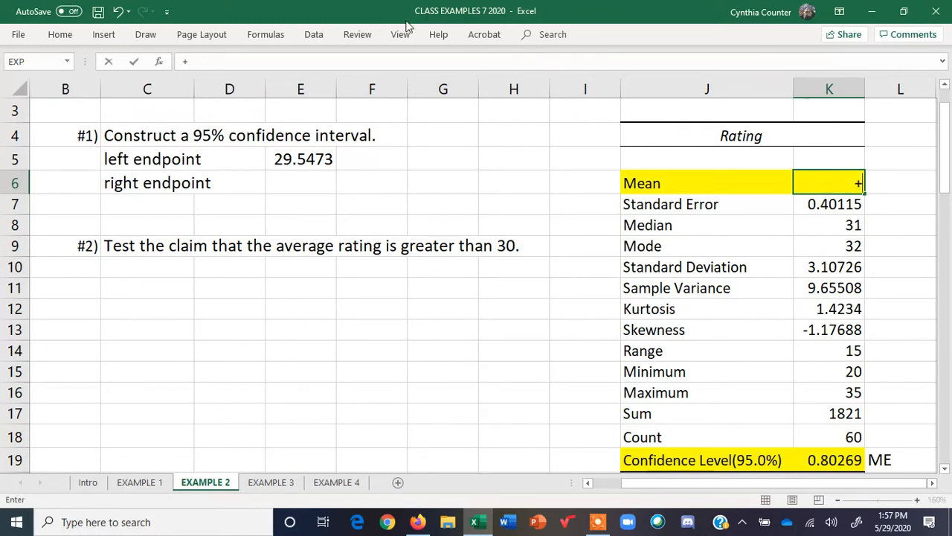
left_click(119, 12)
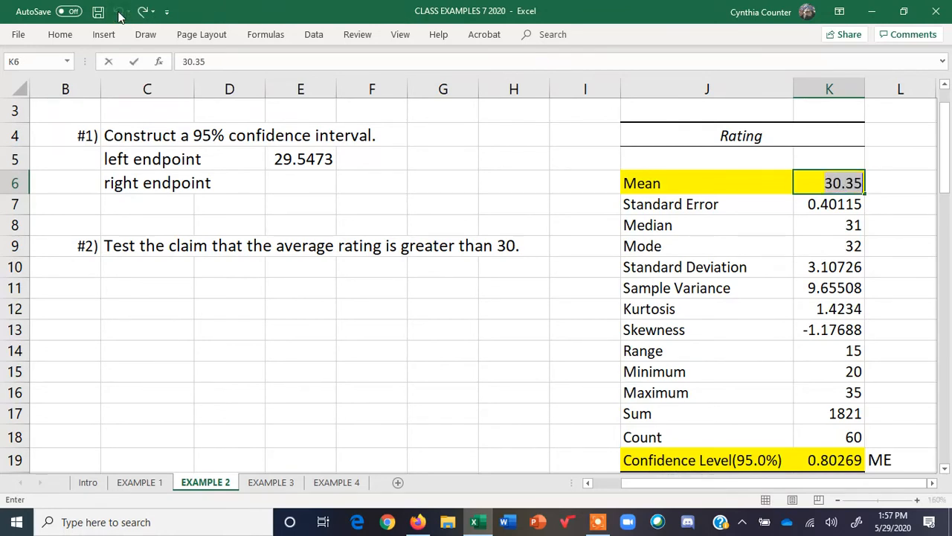
Compute the right endpoint in E6 as the mean plus the confidence level value (=K6+K19)
left_click(296, 176)
type("=")
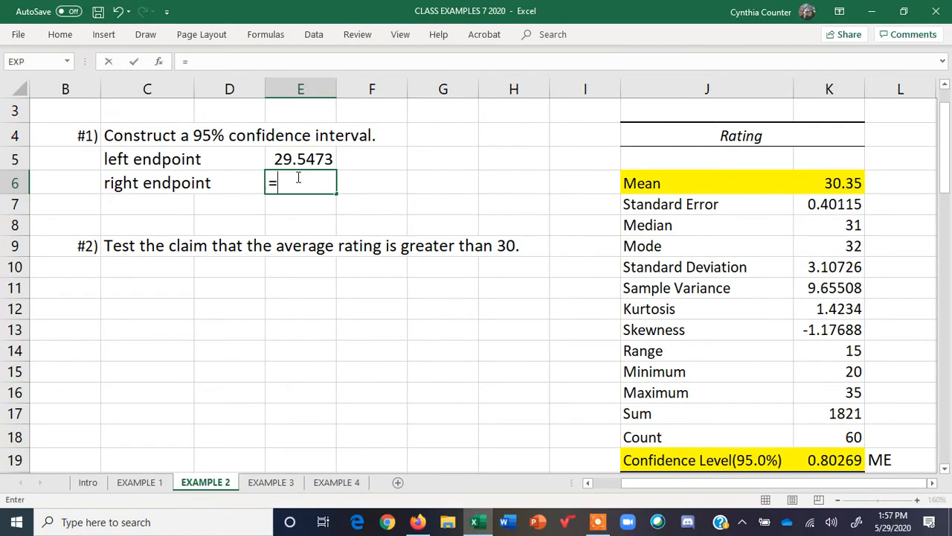
left_click(850, 185)
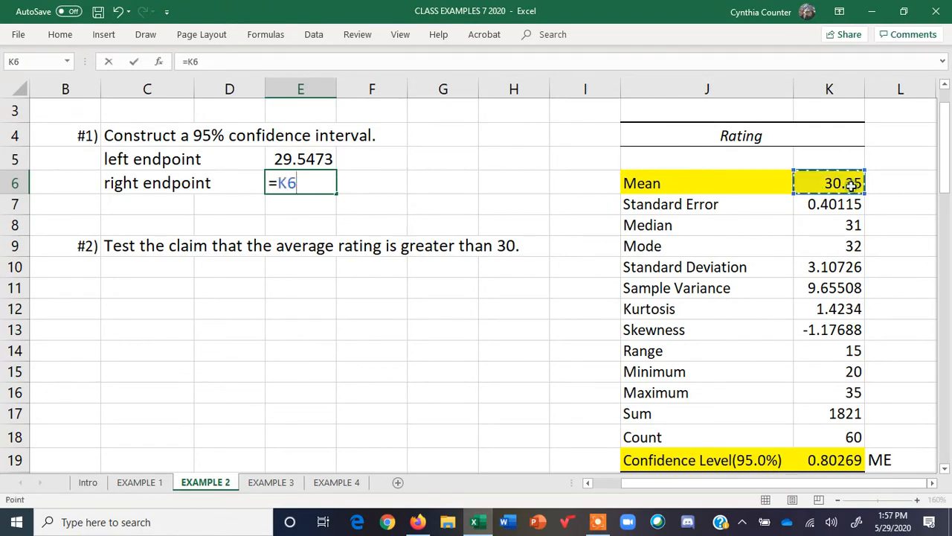
type("+")
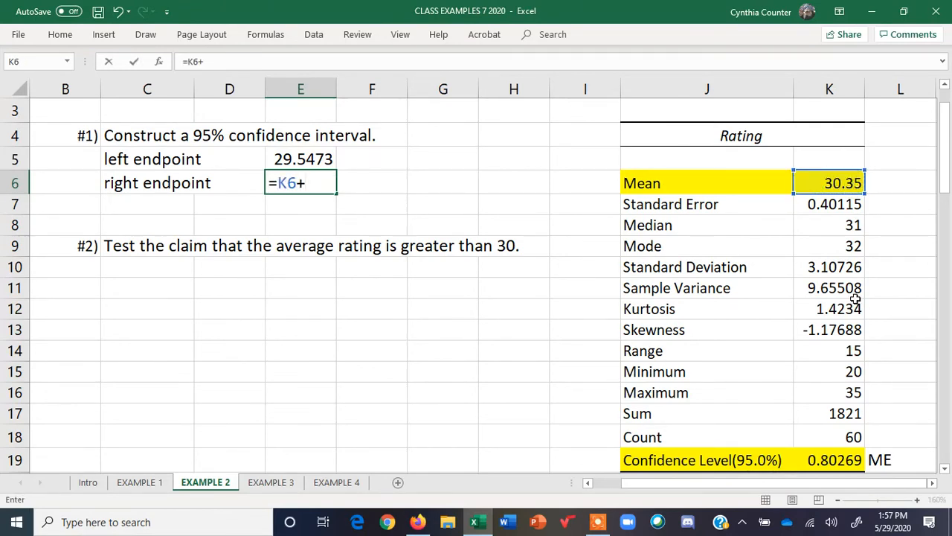
left_click(841, 460)
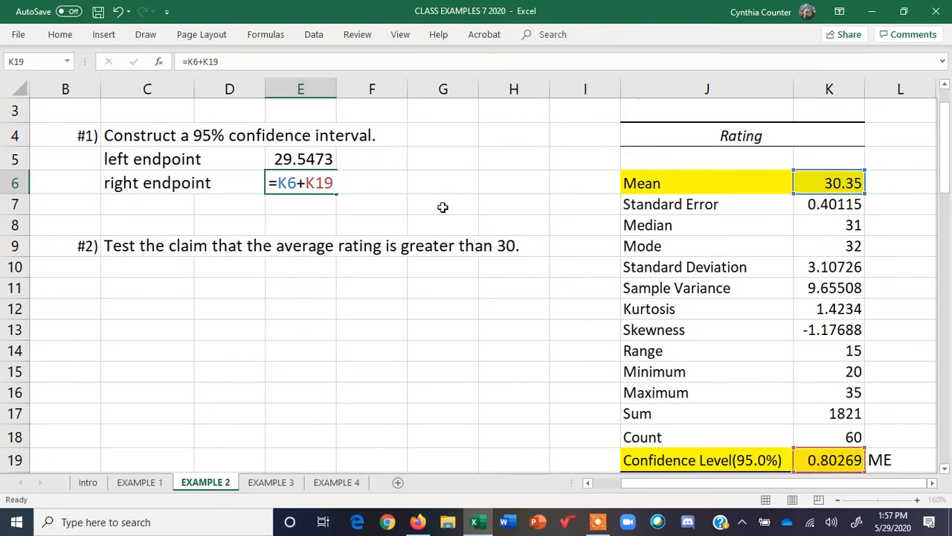
key("Return")
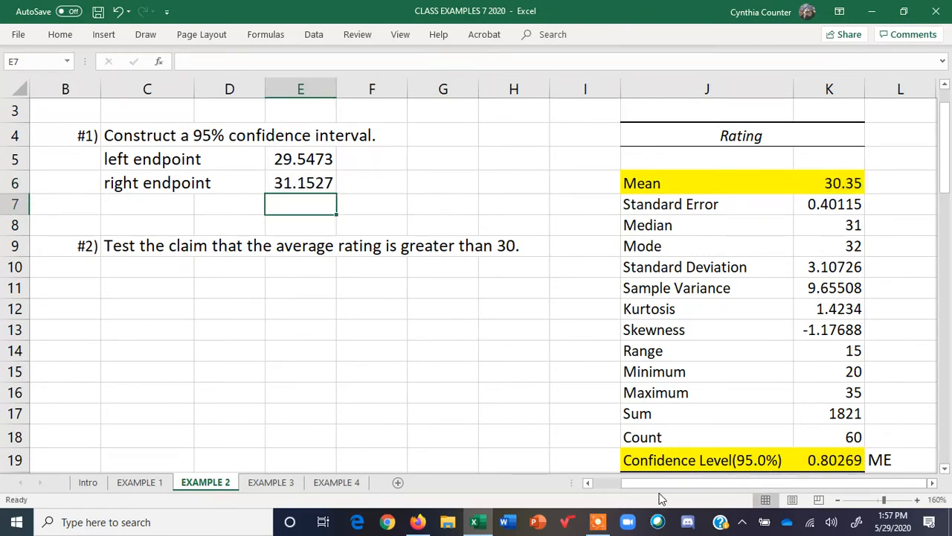
Reduce both interval endpoints in E5:E6 to one decimal place
left_click(588, 482)
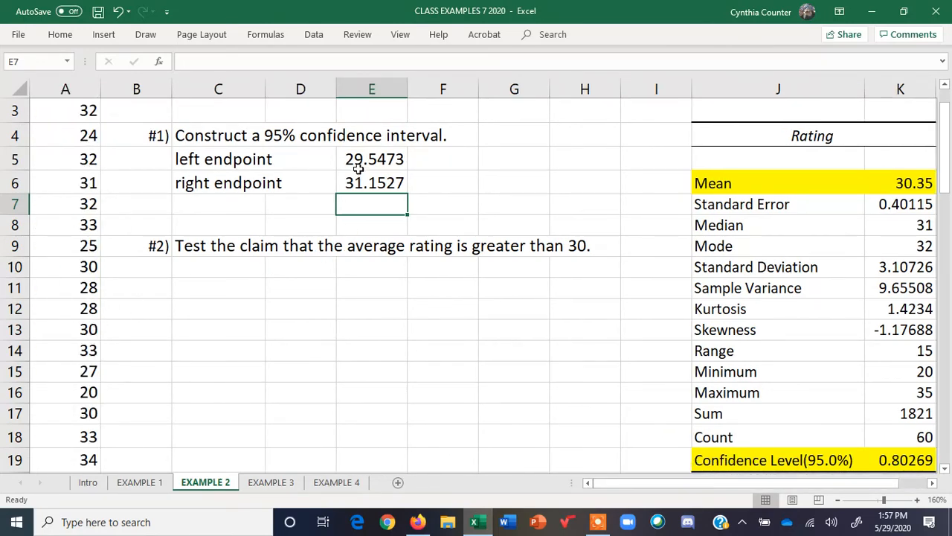
left_click_drag(358, 167, 374, 180)
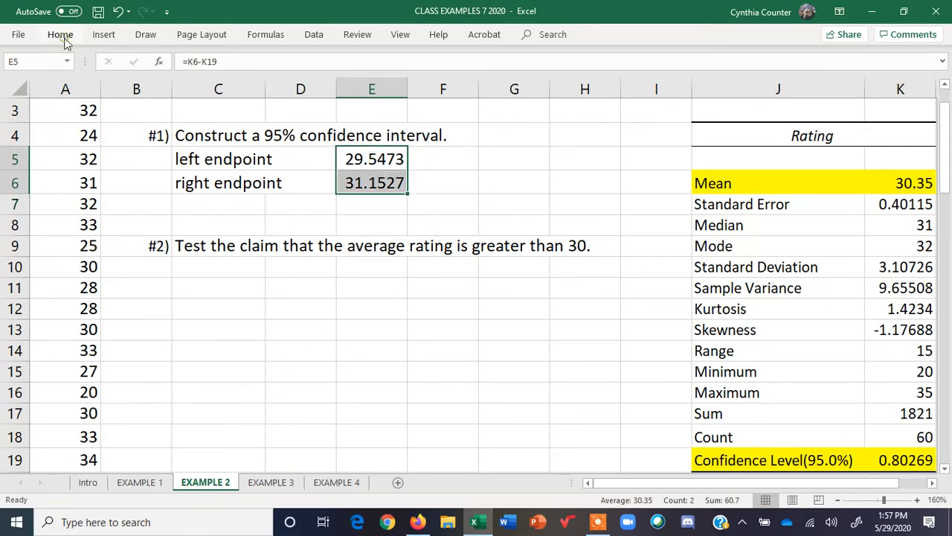
left_click(62, 37)
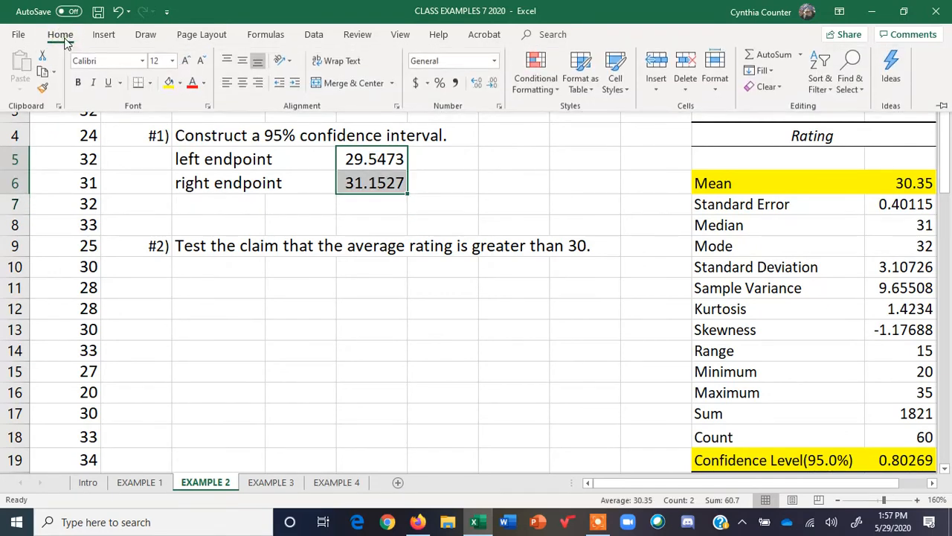
left_click(491, 85)
left_click(492, 84)
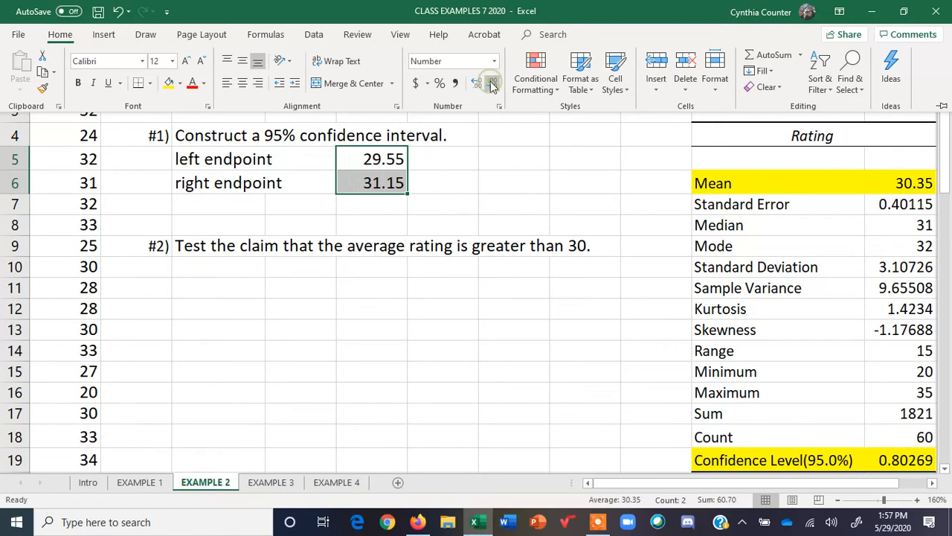
left_click(491, 84)
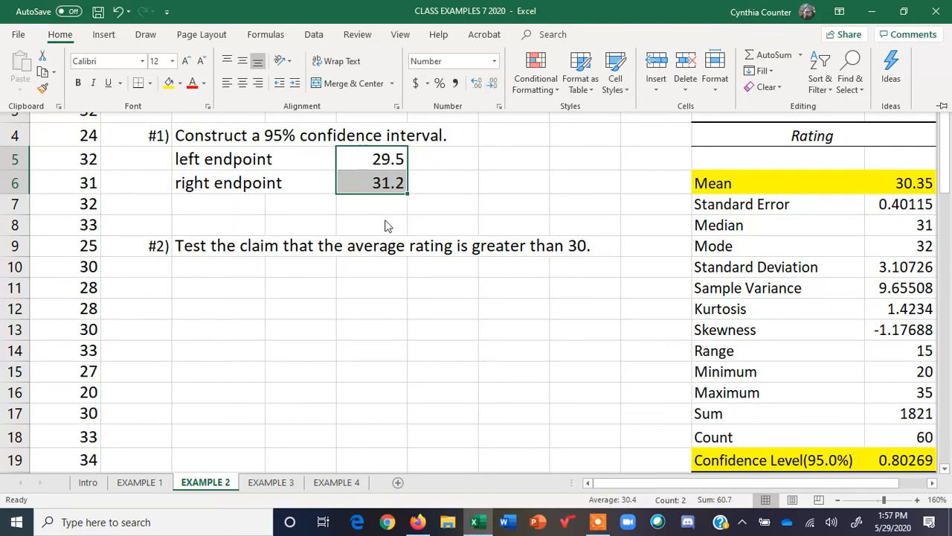
left_click(294, 209)
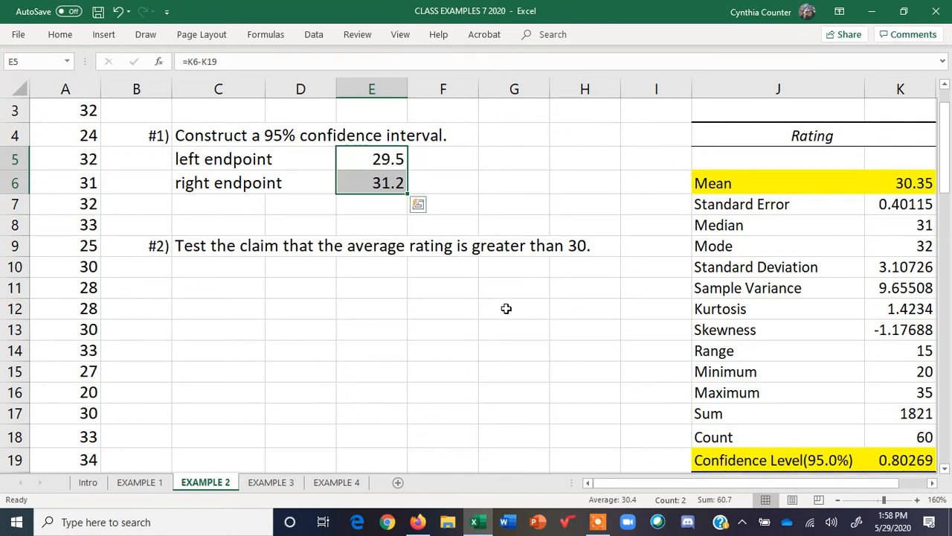
Move the "#2) Test the claim that the average rating is greater than 30." row from row 9 down to row 12
left_click(153, 246)
left_click_drag(200, 249, 583, 246)
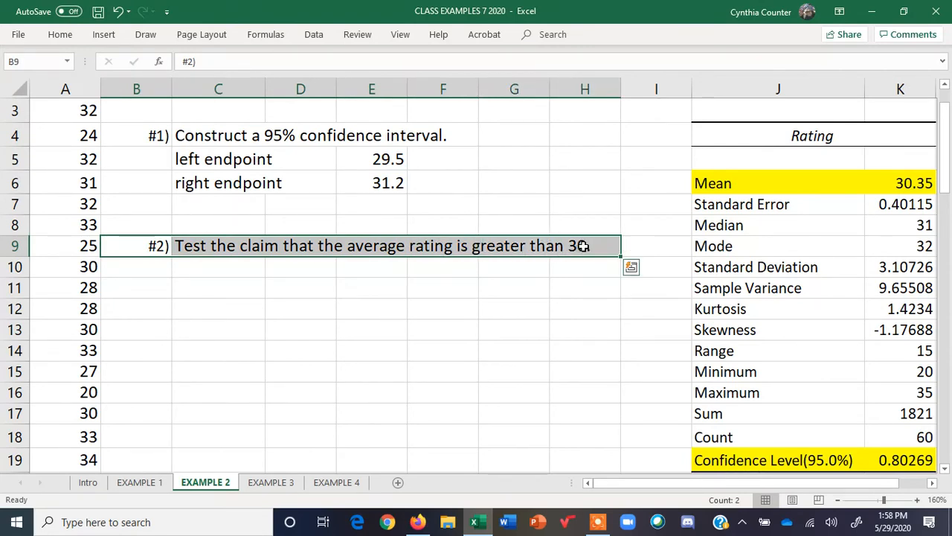
key("ctrl+c")
left_click(156, 308)
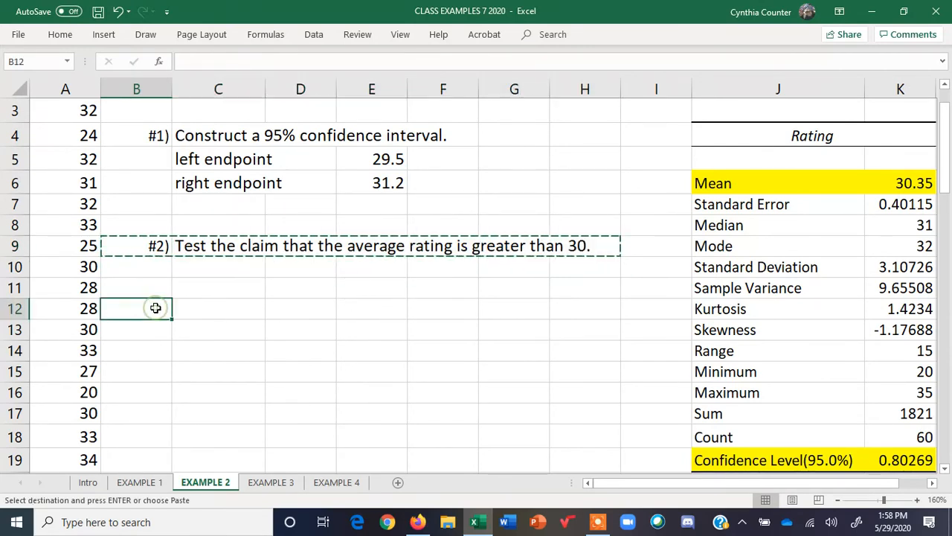
key("ctrl+v")
Write the interpretation "We are 95% confident that the population mean rating is between 29.5 and 31.2." across C8:C9
left_click(180, 229)
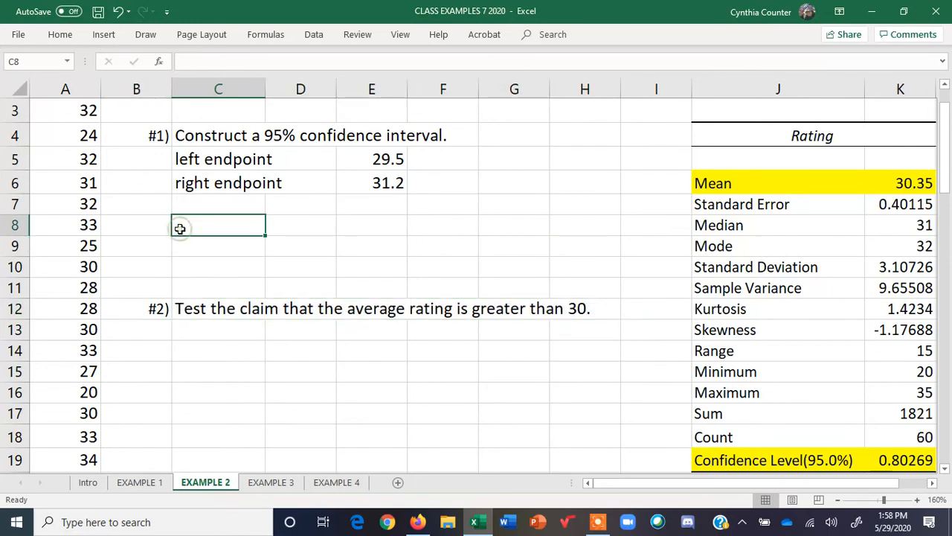
type("We a")
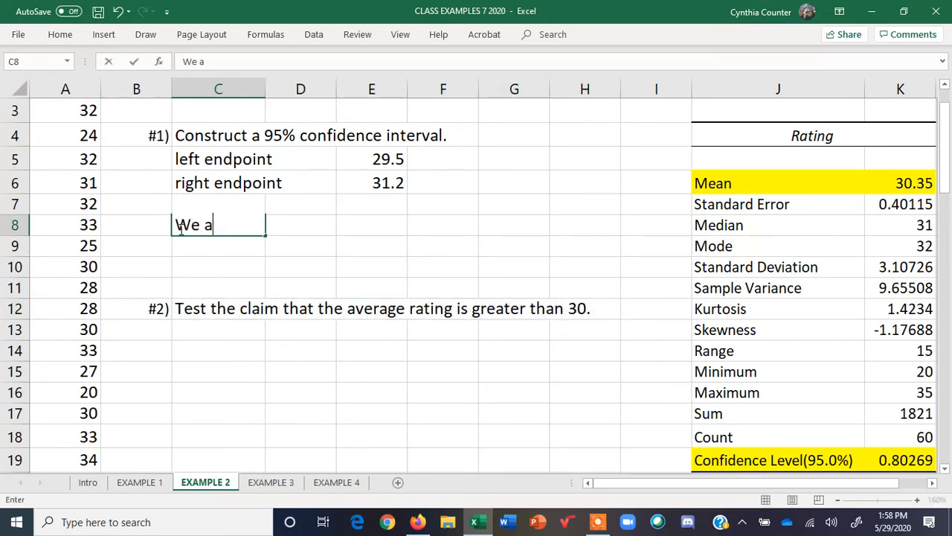
type("re 95% ")
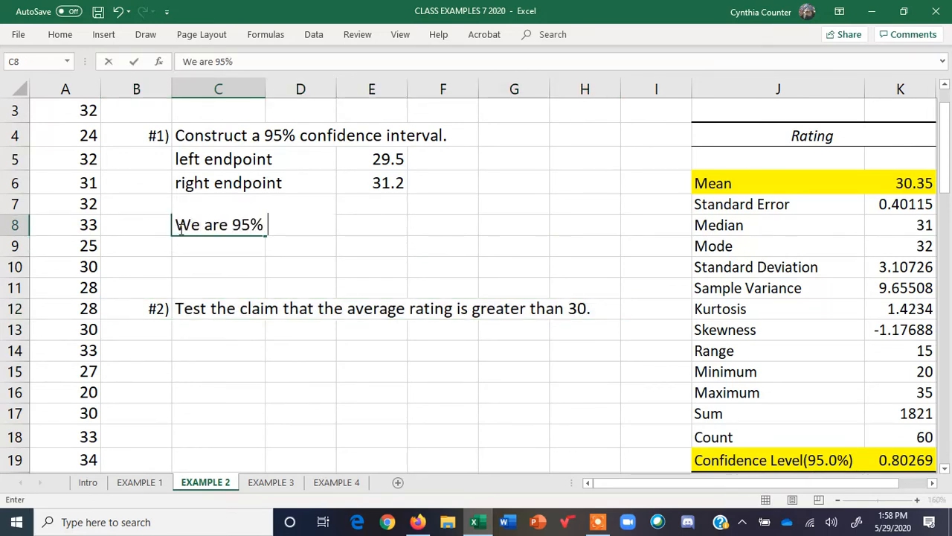
type("confide")
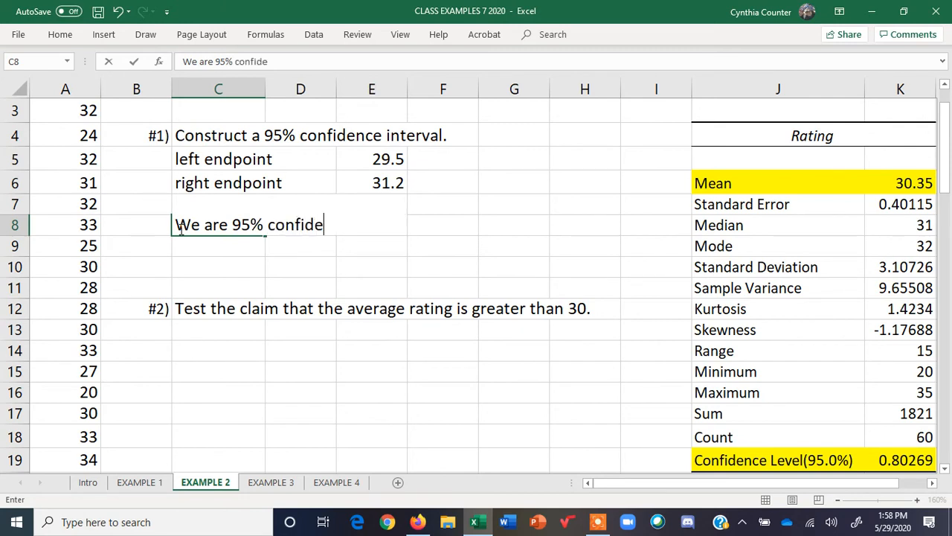
type("nt that the population")
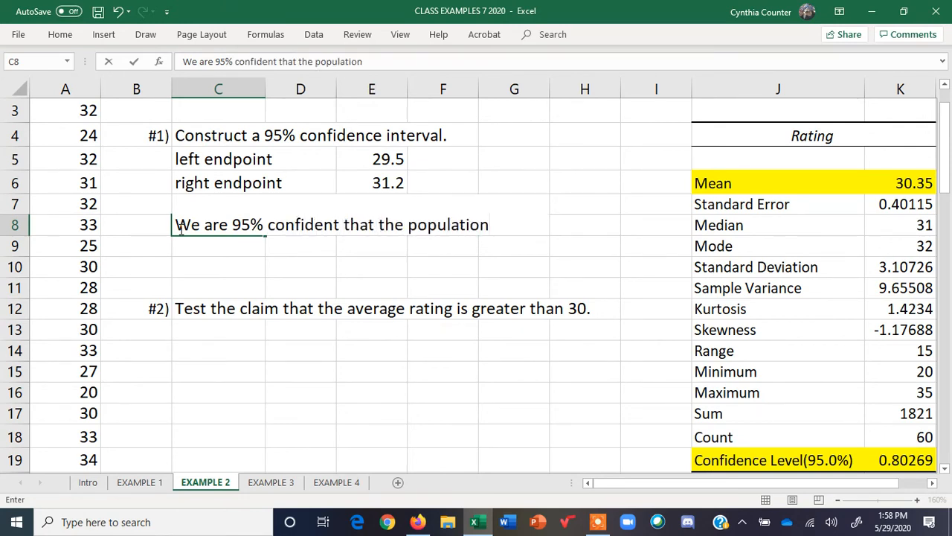
type(" mean rating")
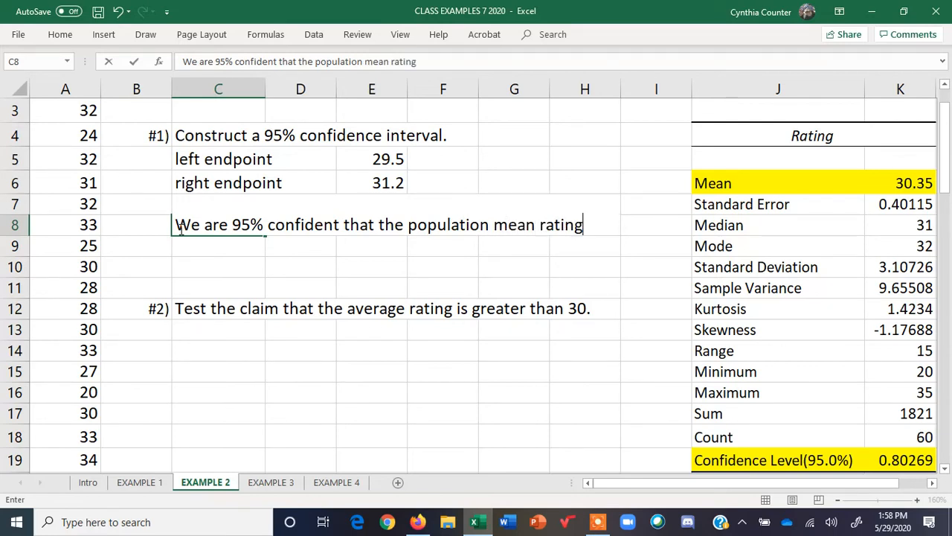
key("Return")
type("is betwe")
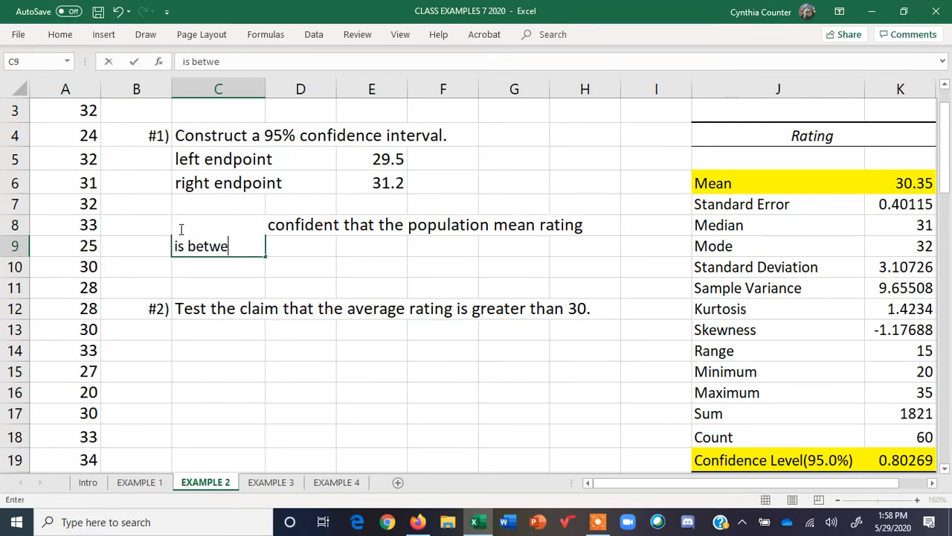
type("en 29.5")
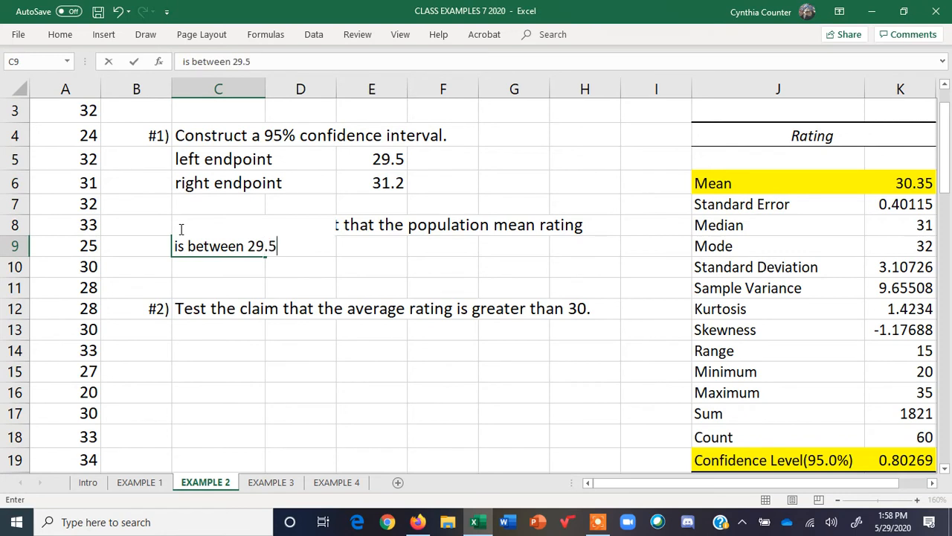
type(" and 31.2")
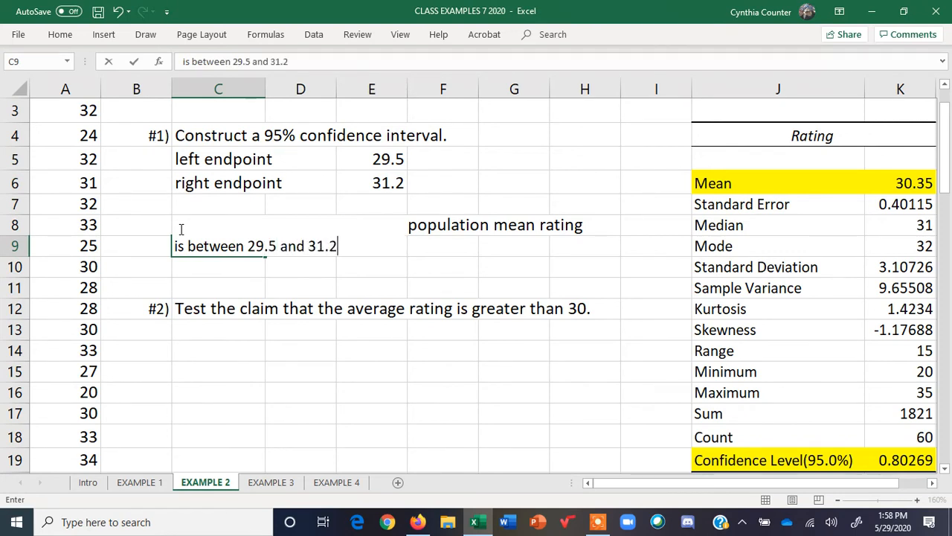
type(".")
key("Return")
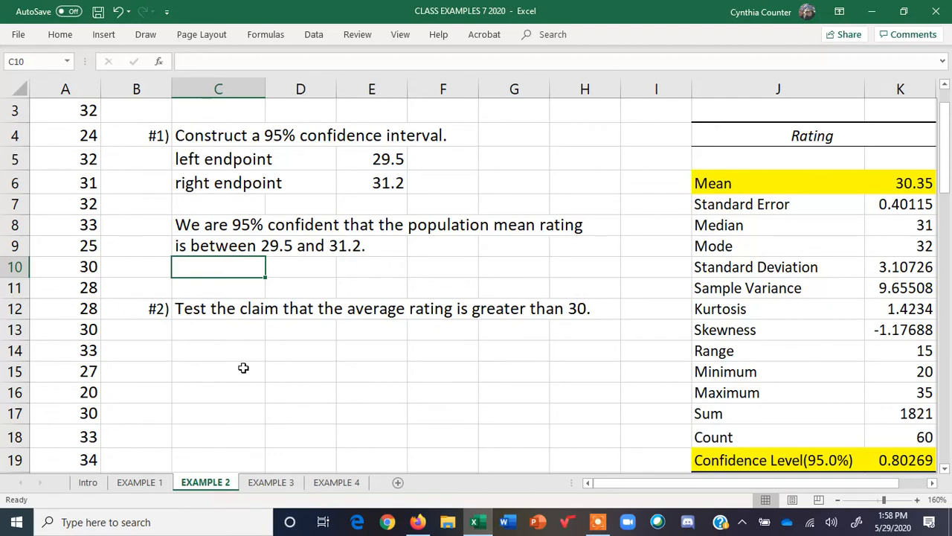
Enter "CLAIM: MEAN > 30" in C14
left_click(199, 351)
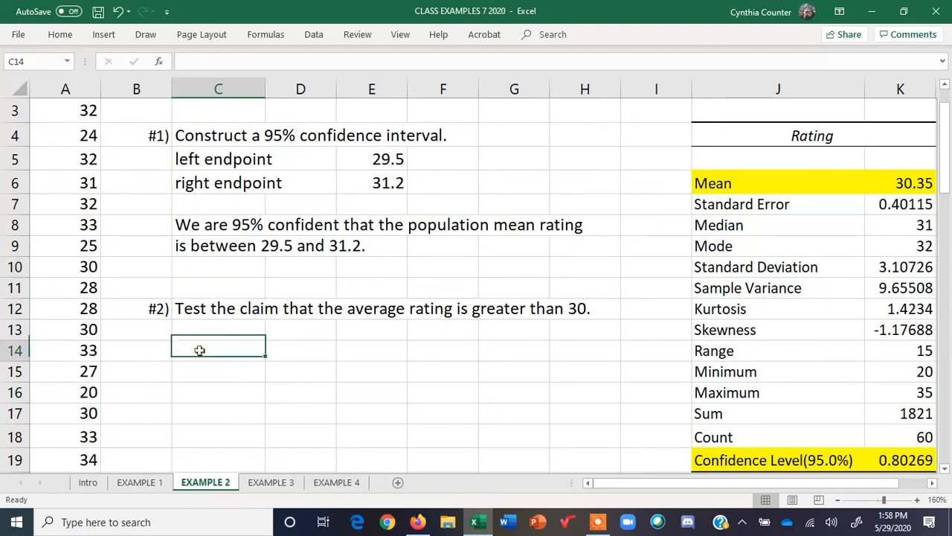
type("CLAIM")
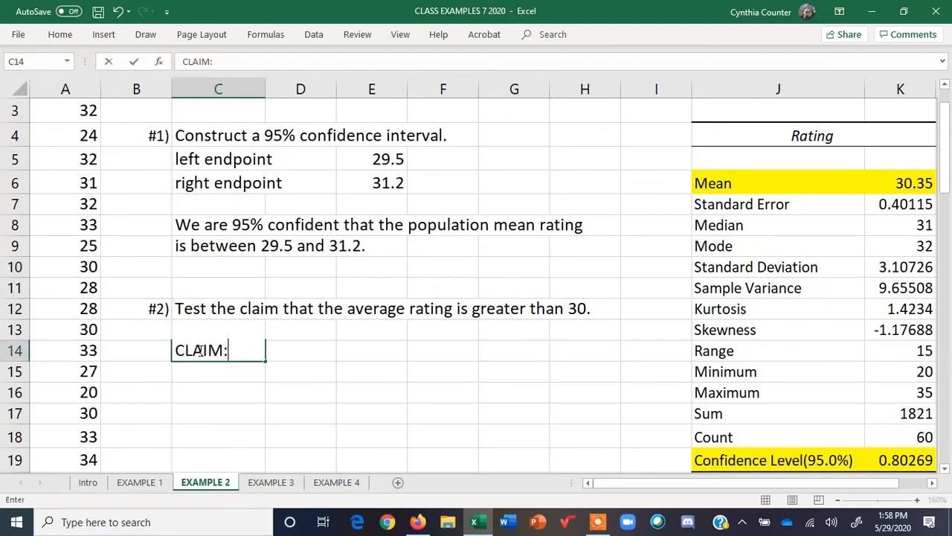
type(": MEAN ")
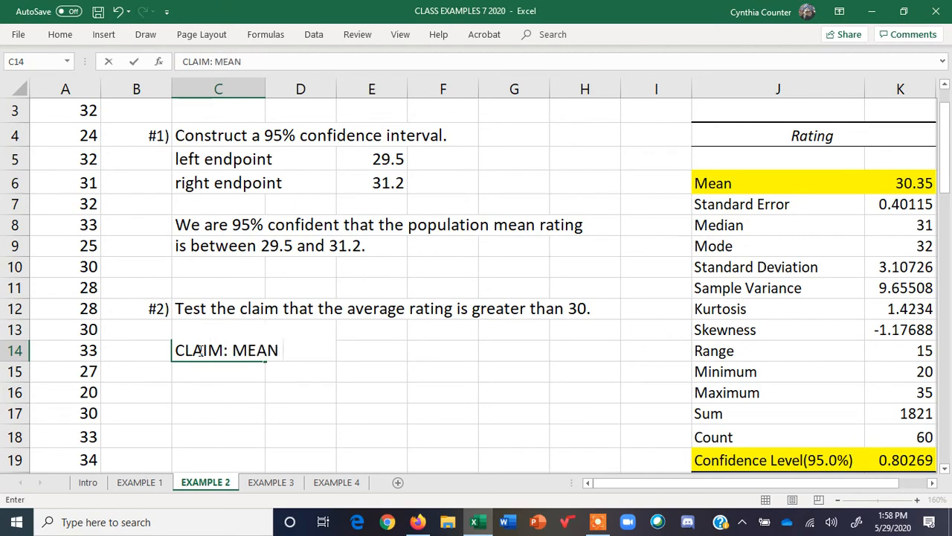
type("> 30")
key("Return")
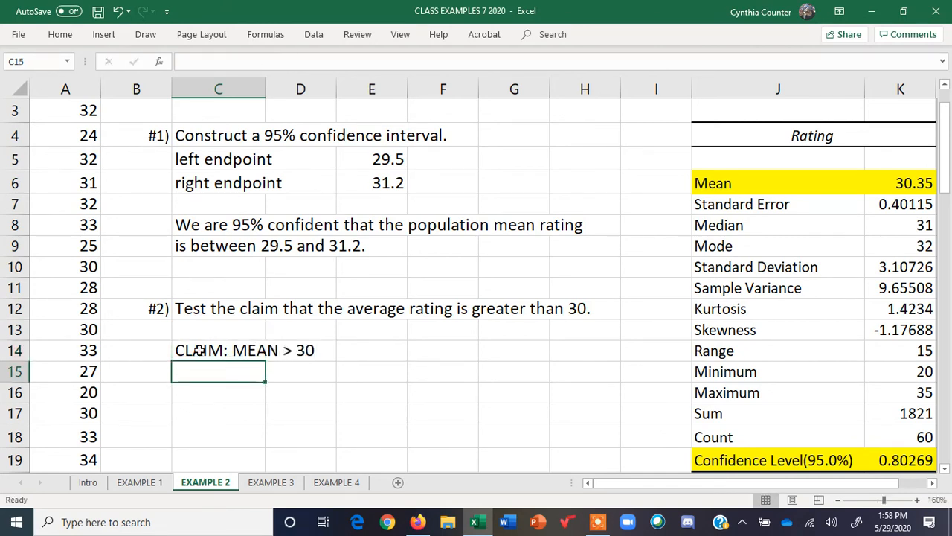
State the hypotheses "H0: MEAN =30" in C15 and "H1: MEAN > 30" in C16
type("H0")
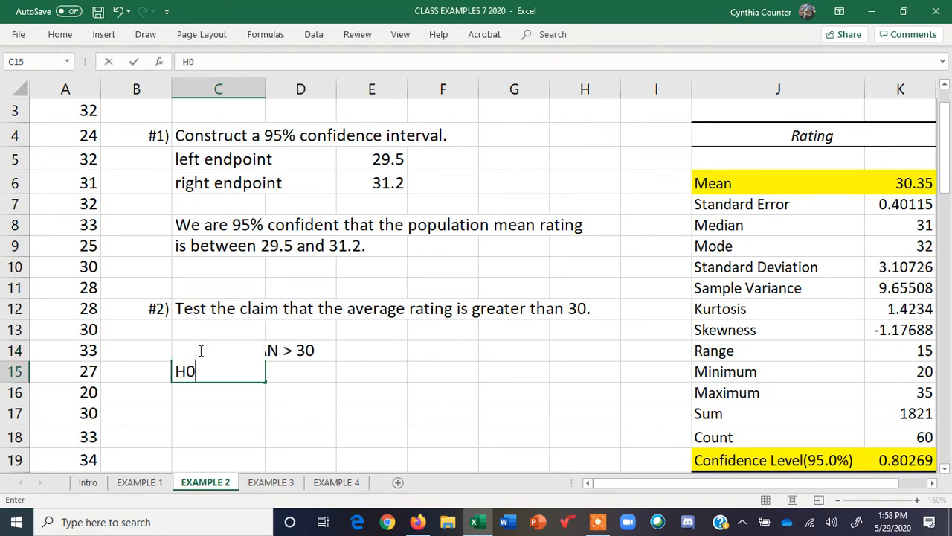
type(": MEAN =30")
key("Return")
type("H")
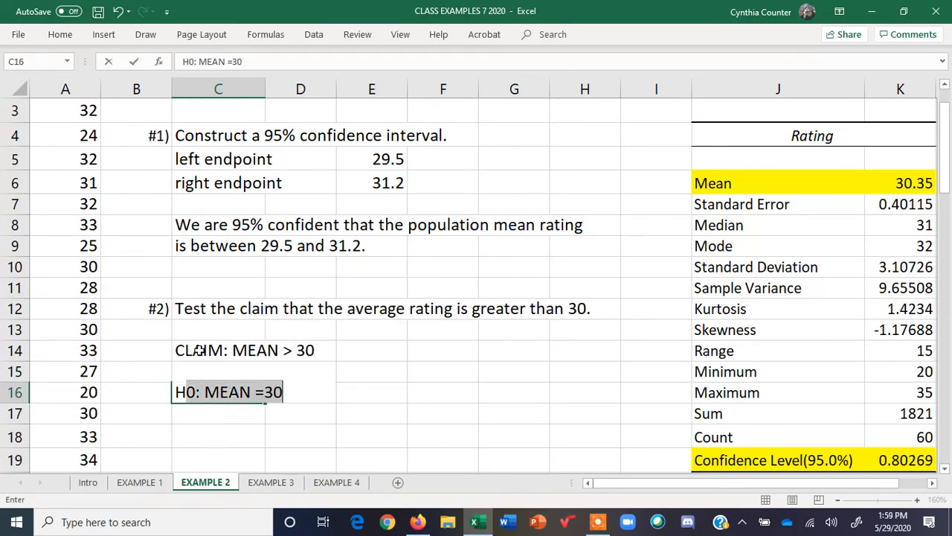
type("1: MEAN ")
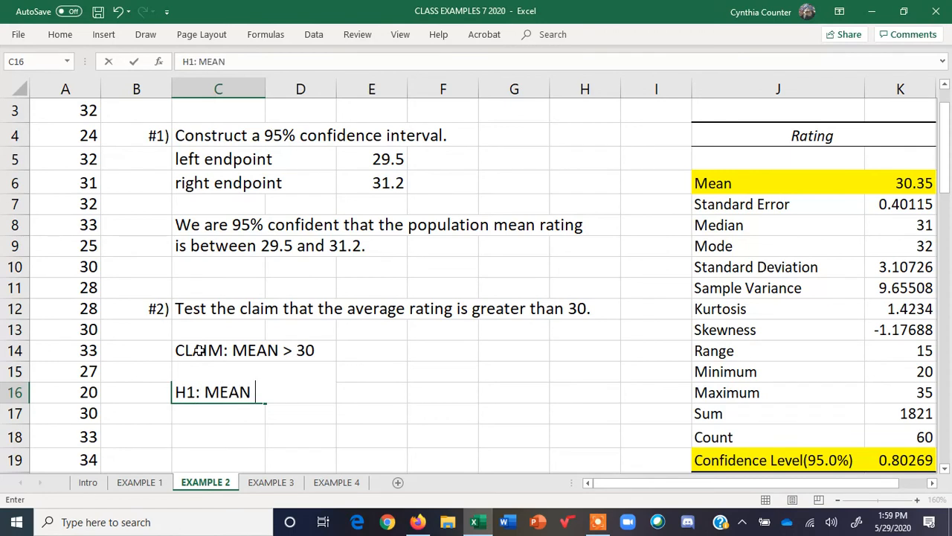
type("> 30")
key("Tab")
key("Tab")
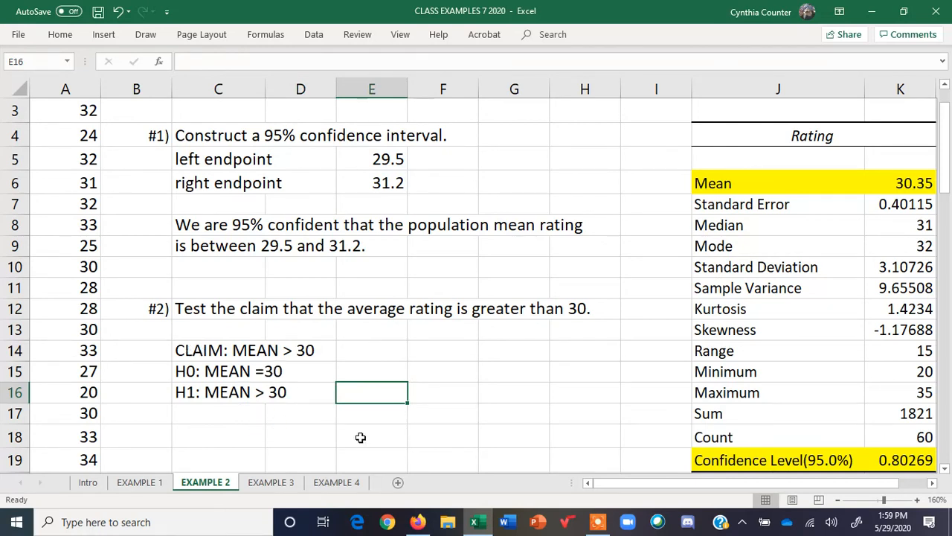
Label the test as "right-tailedl test" in E16
type("right-tailedl test")
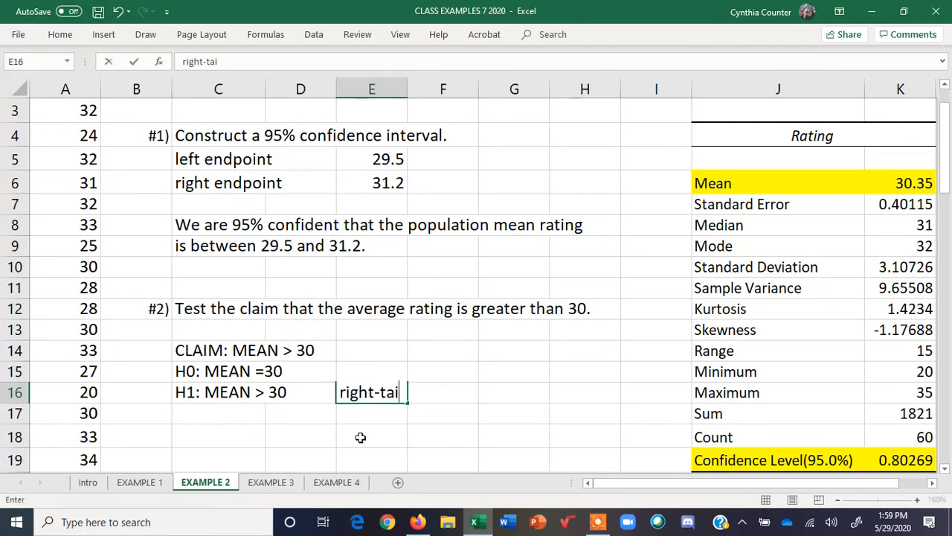
key("ctrl+Return")
key("Down")
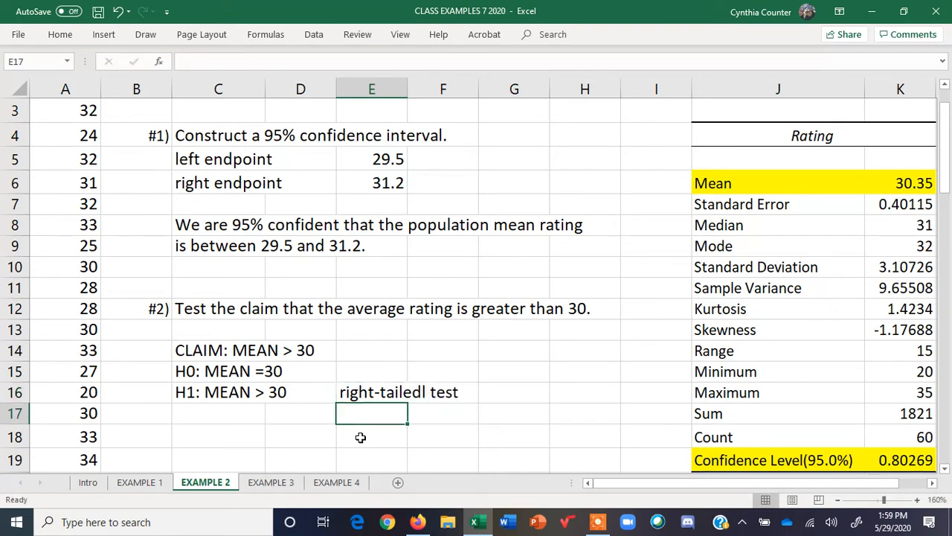
Enter "ALPHA = .025" in C17
key("Left")
key("Left")
type("ALPHA")
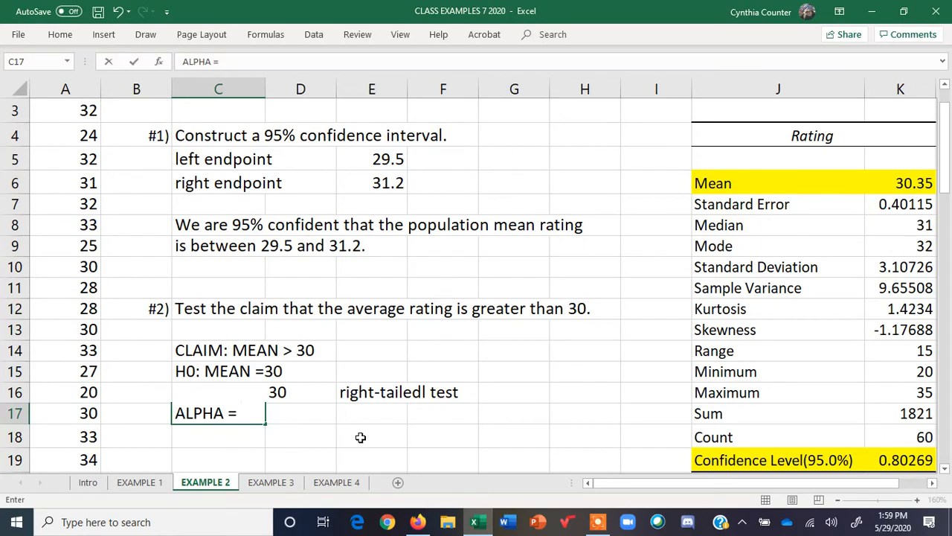
type(" = .025")
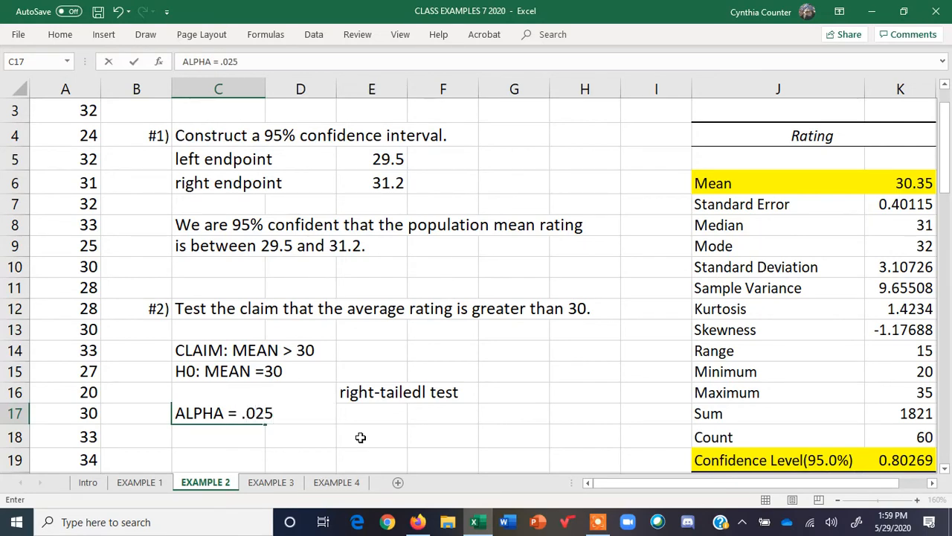
key("Return")
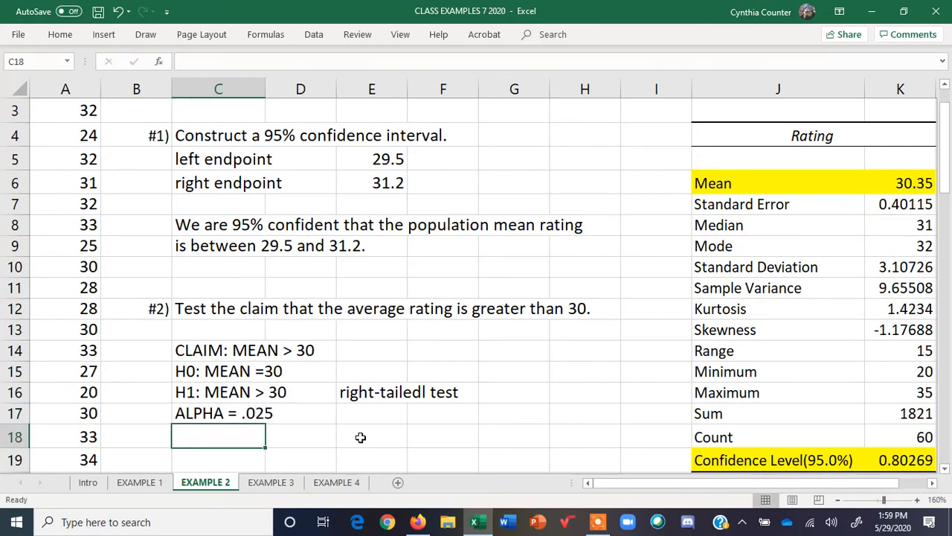
Enter the label "t stat" in C18
type("t ")
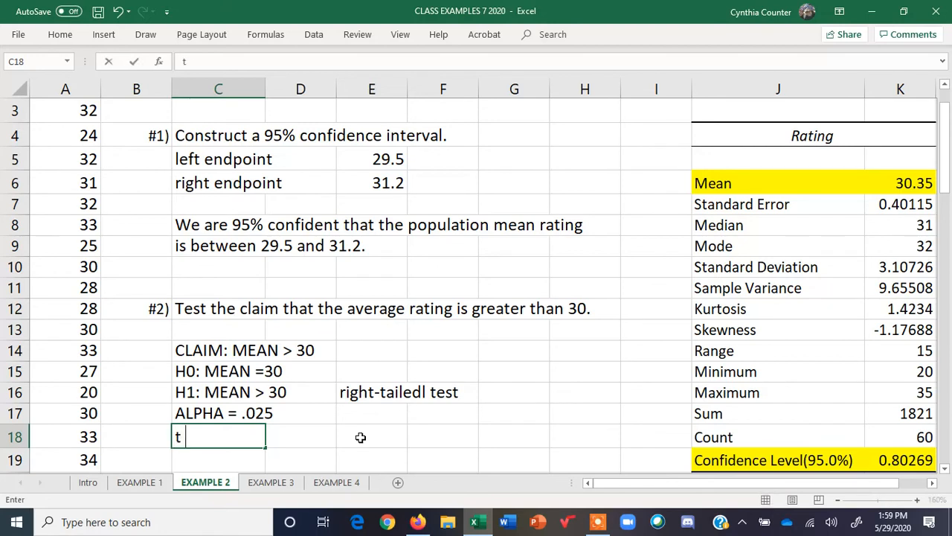
type("stat")
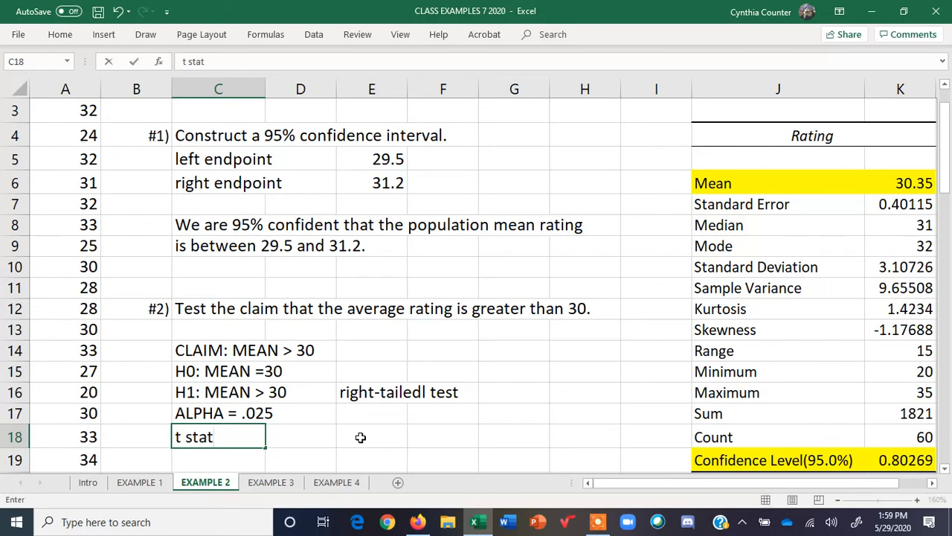
left_click(314, 439)
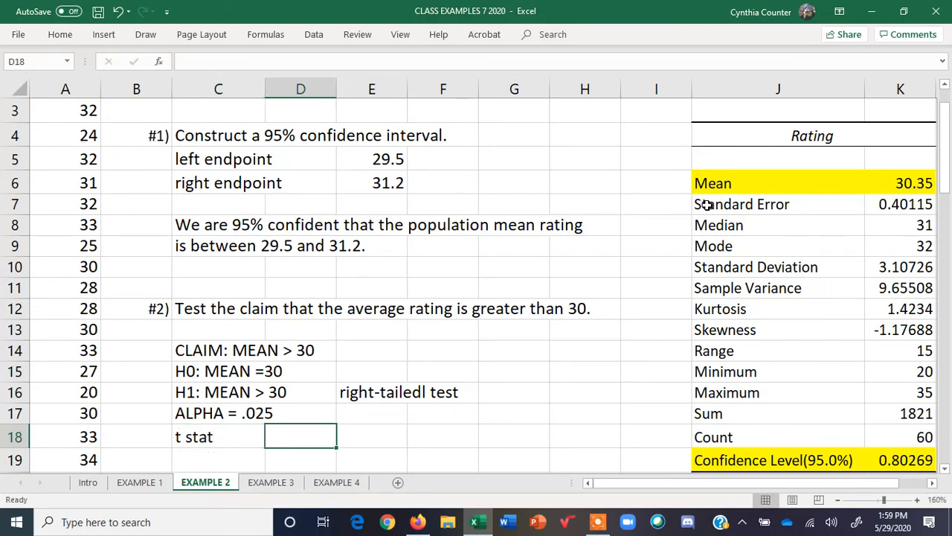
Highlight the Standard Error row J7:K7 with yellow fill
left_click_drag(707, 204, 897, 204)
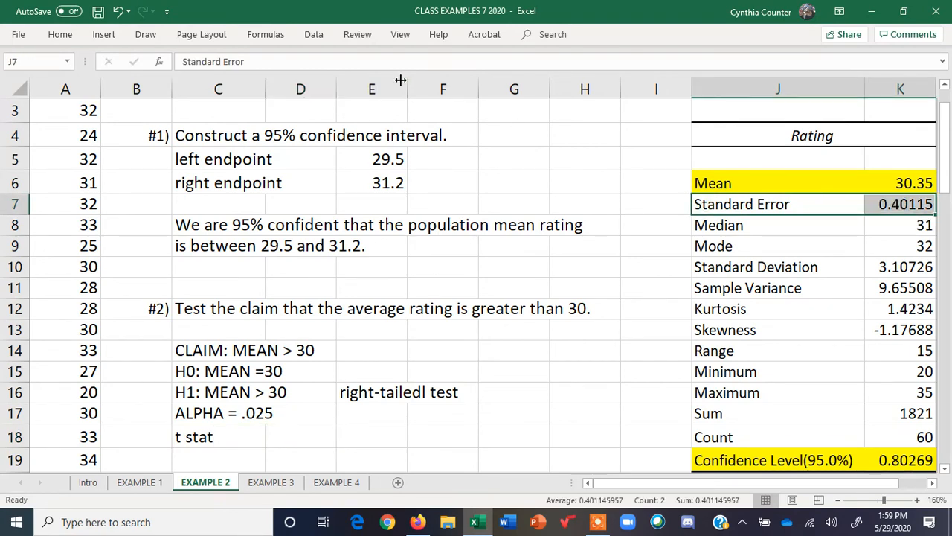
left_click(56, 36)
left_click(168, 82)
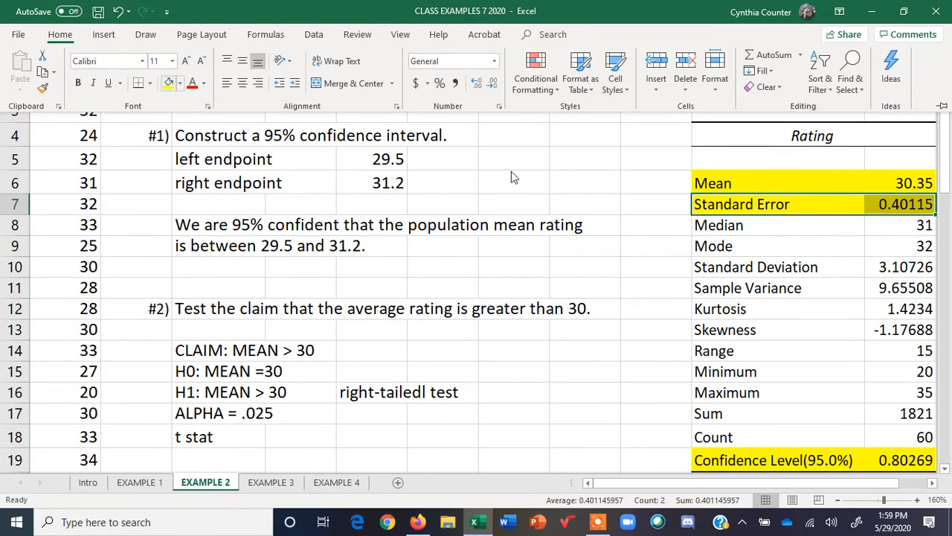
Compute the t statistic in D18 with the formula =(K6-30)/K7 using the mean and standard error
left_click(900, 186)
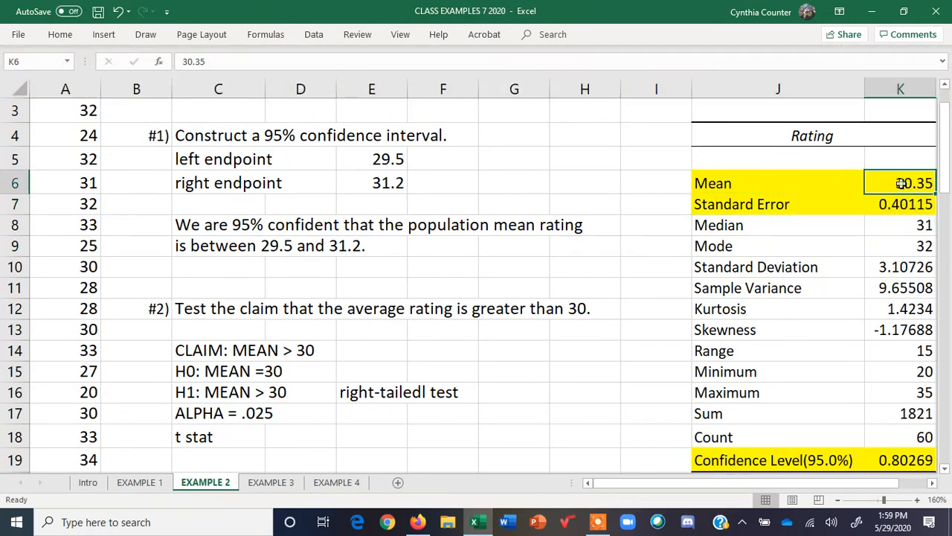
left_click(903, 201)
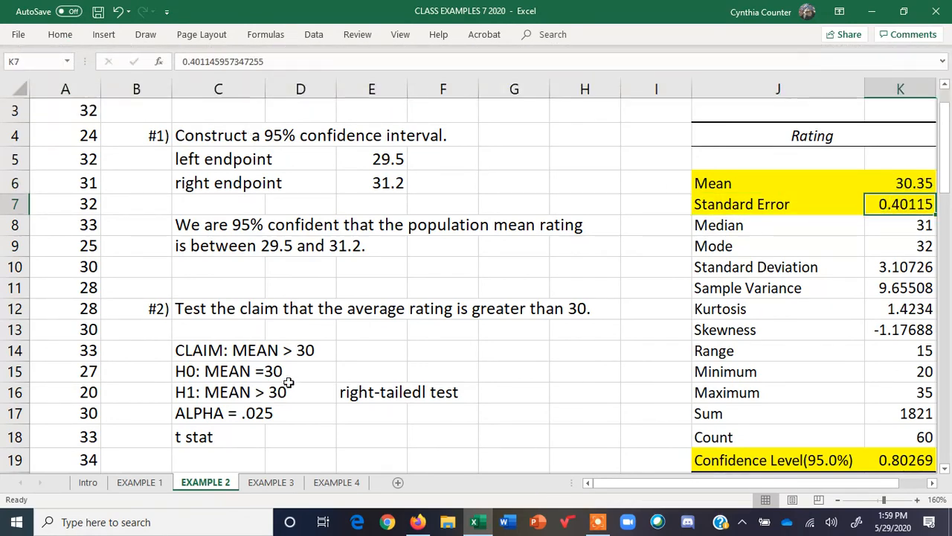
left_click(311, 433)
type("=(")
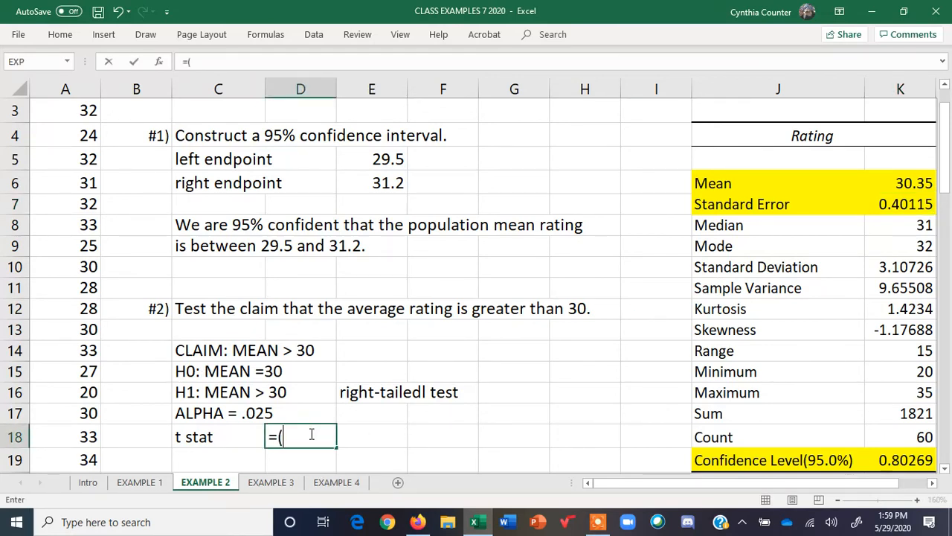
left_click(902, 180)
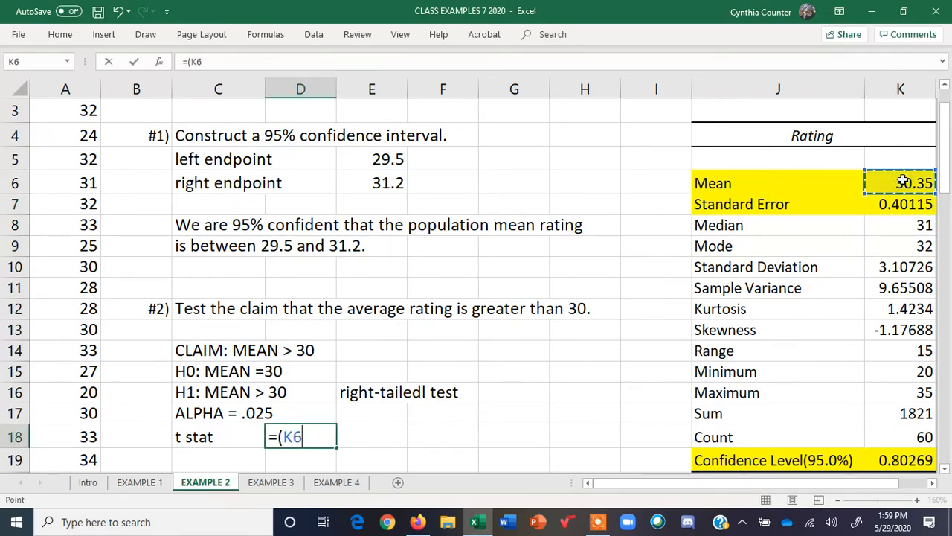
type("-")
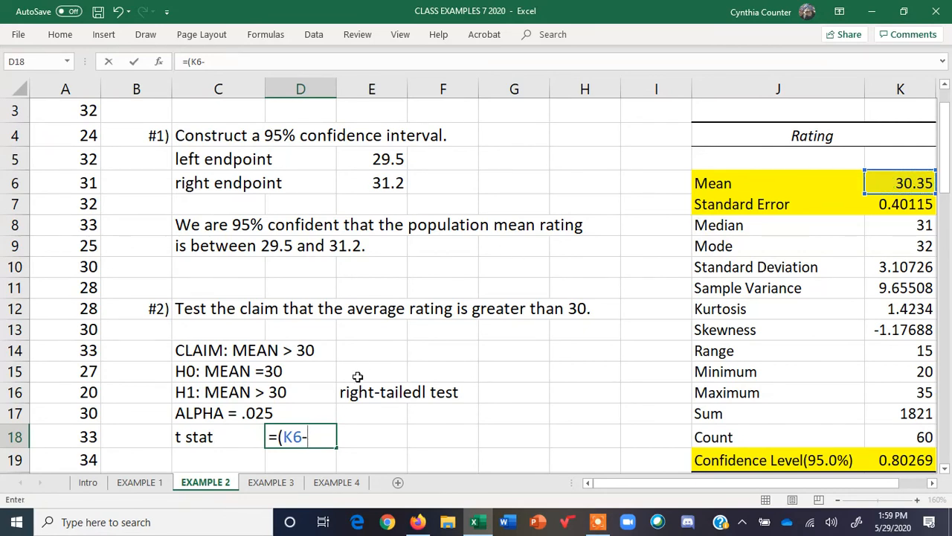
type("30)/")
left_click(903, 205)
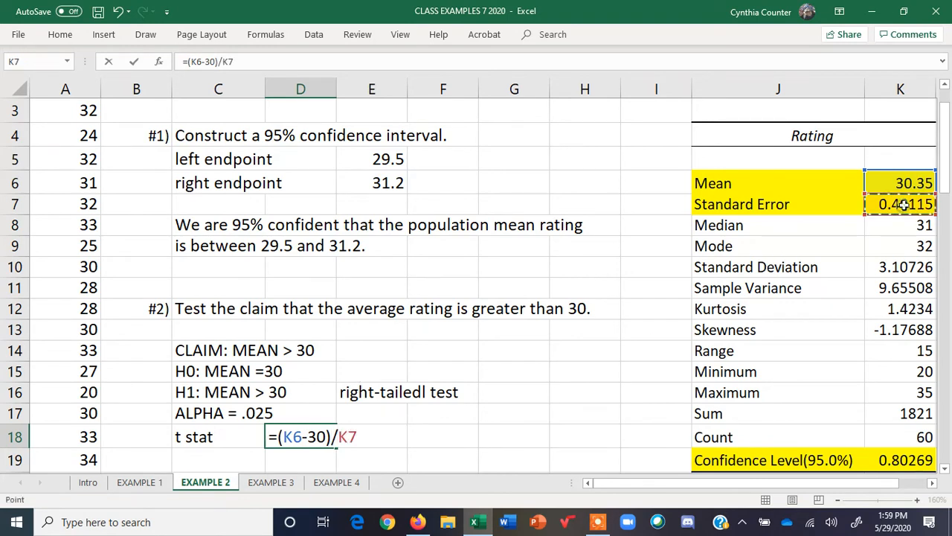
key("Return")
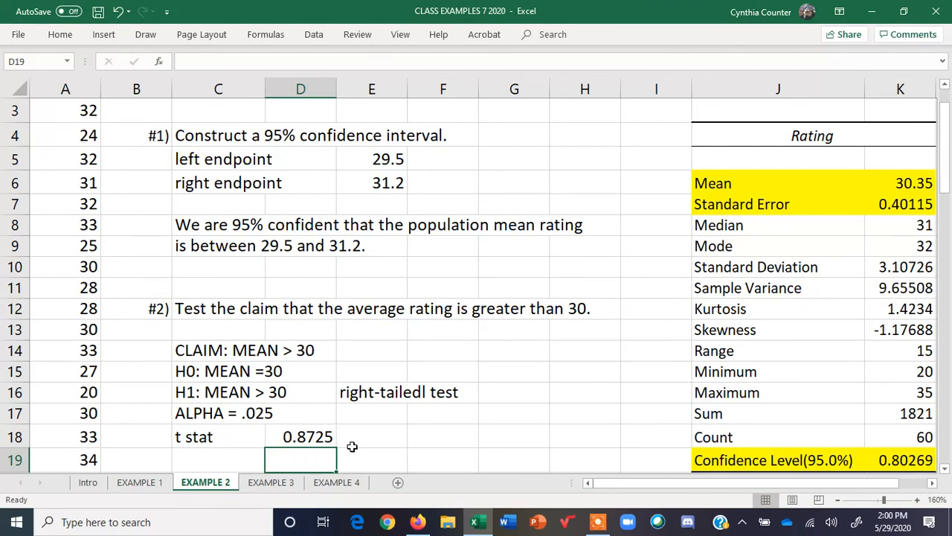
Enter the label "p-value" in C19
left_click(235, 459)
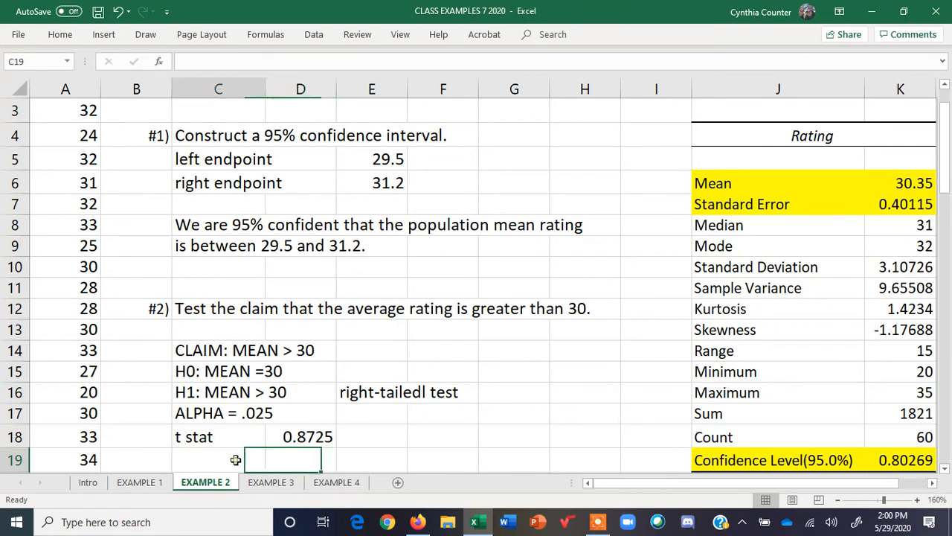
type("p-value")
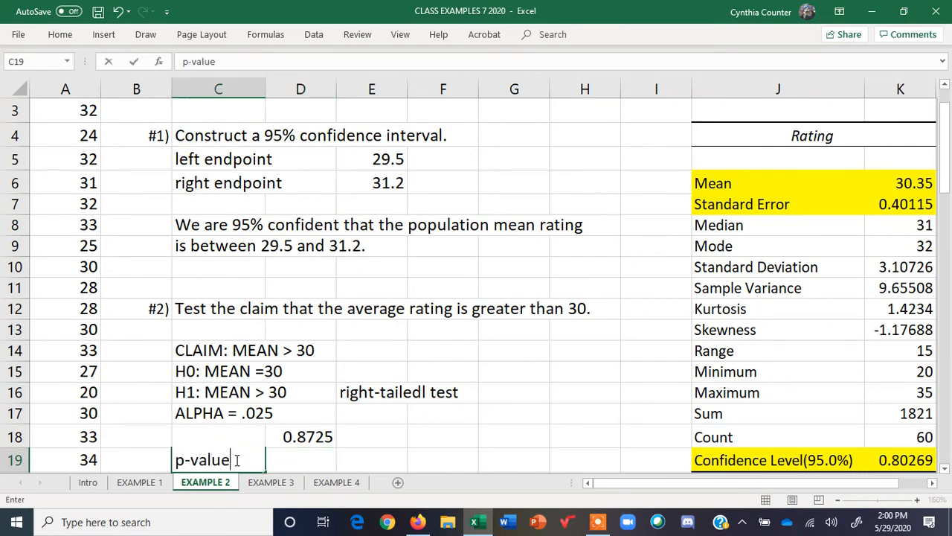
key("Tab")
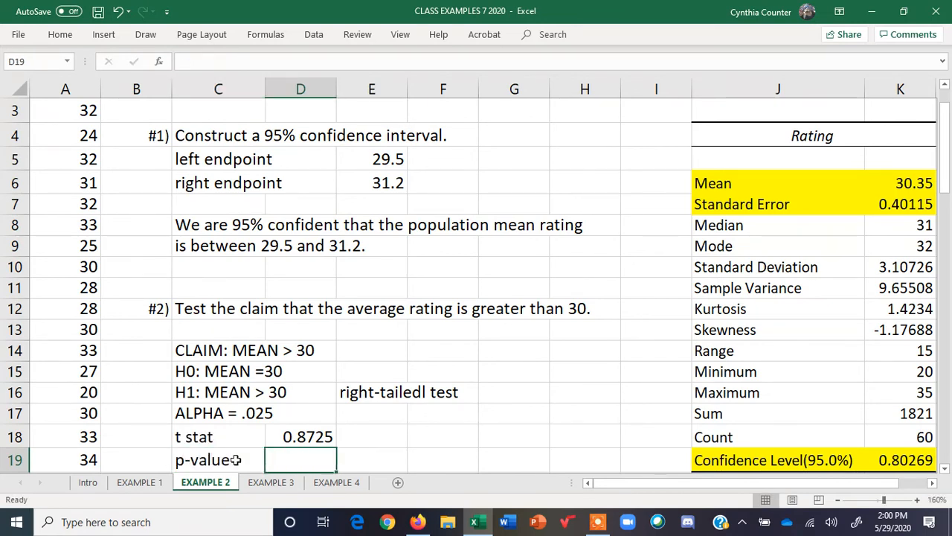
Calculate the right-tailed p-value in D19 with =T.DIST.RT(D18,59)
type("=t.di")
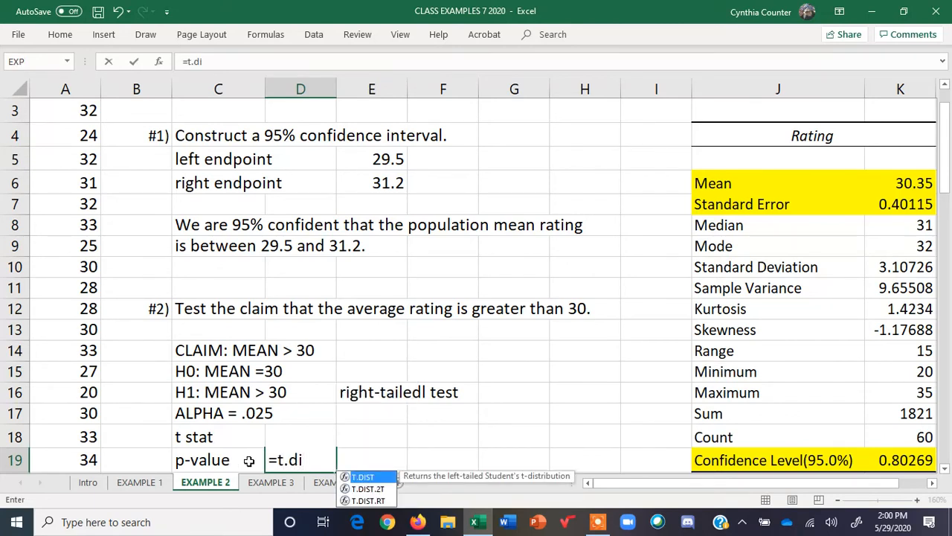
double_click(368, 499)
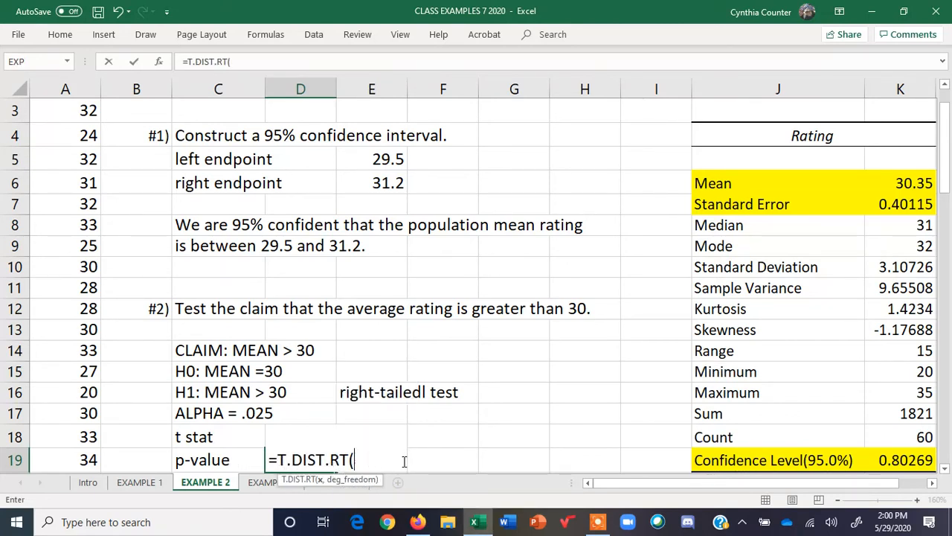
left_click(946, 468)
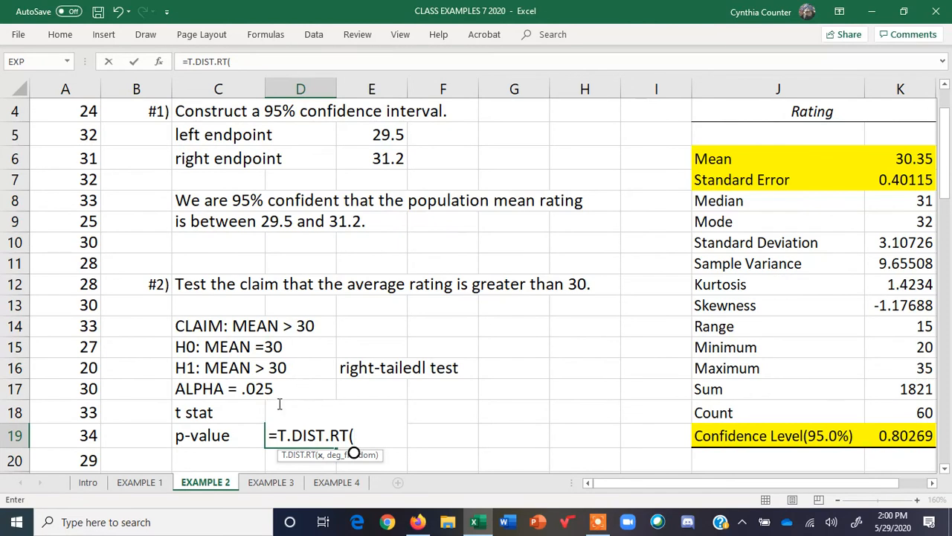
type("D")
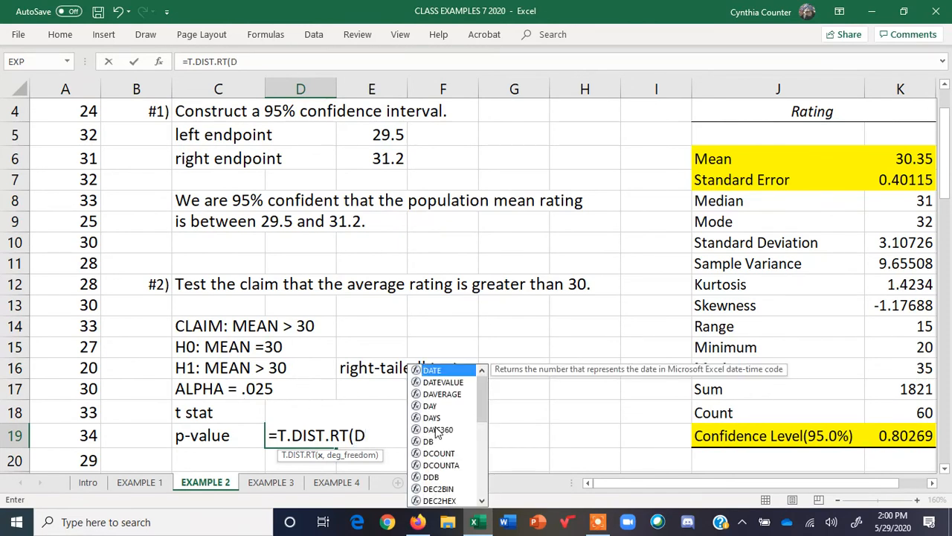
type("18")
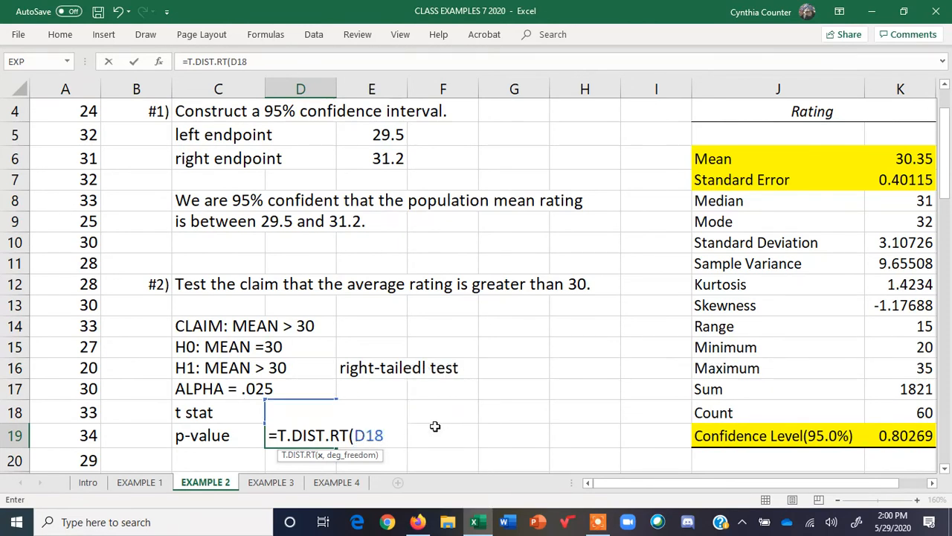
type(",")
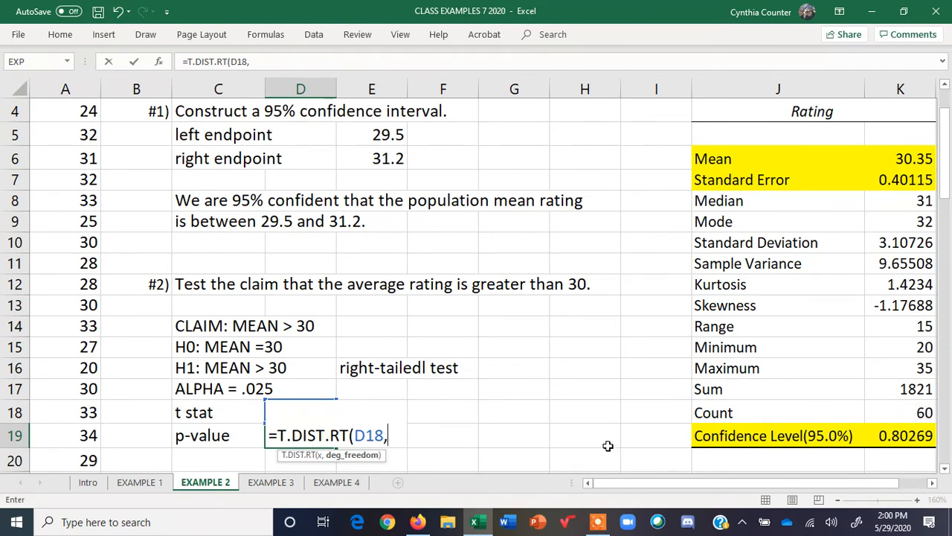
type("59")
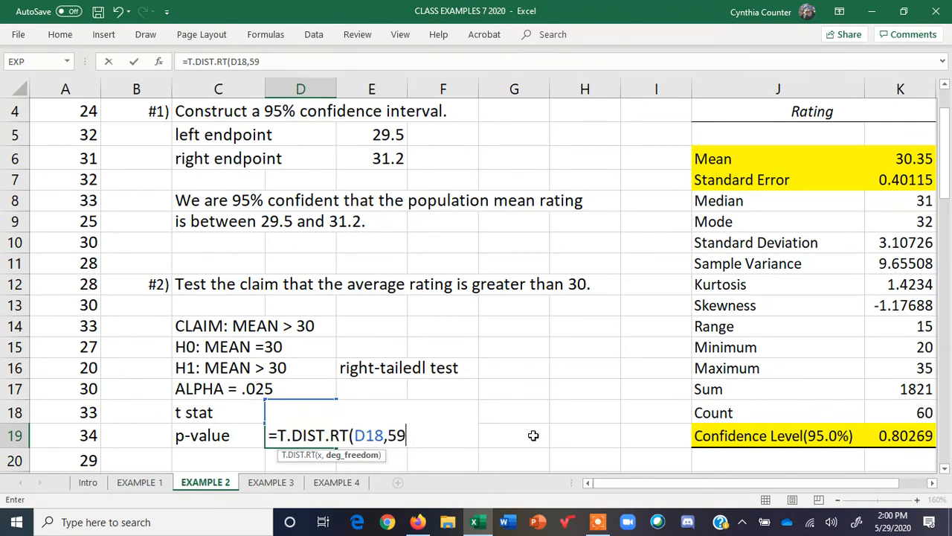
type(",")
key("BackSpace")
type(")")
key("Return")
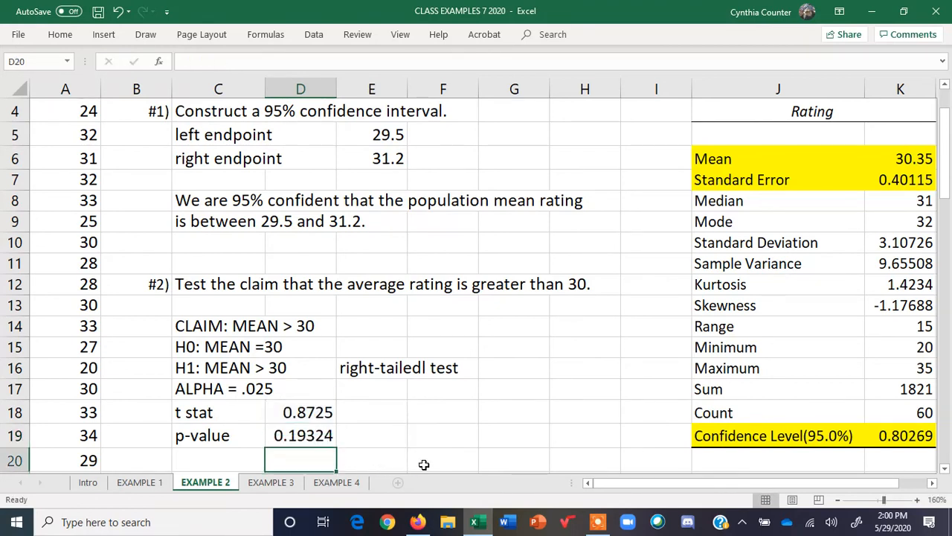
Note "> ALPHA" in E19 beside the p-value
left_click(378, 436)
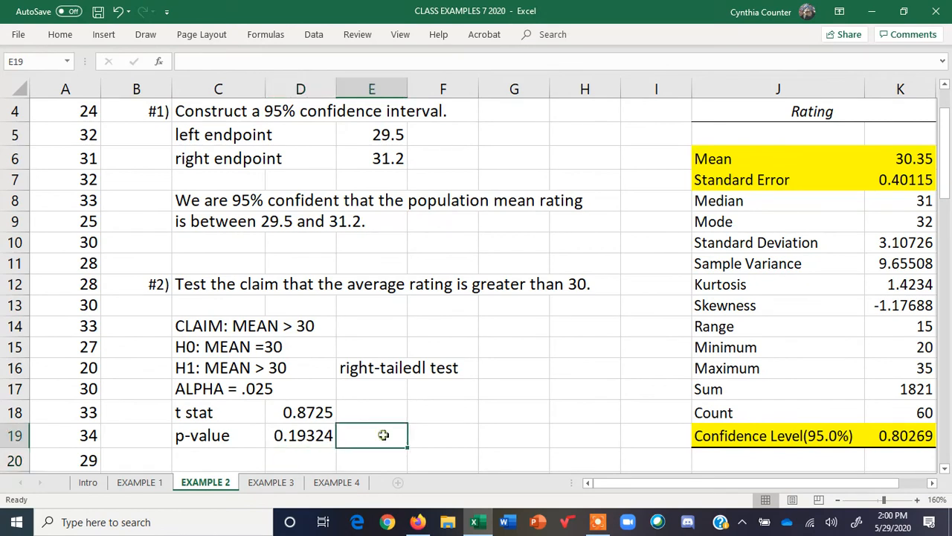
type(">")
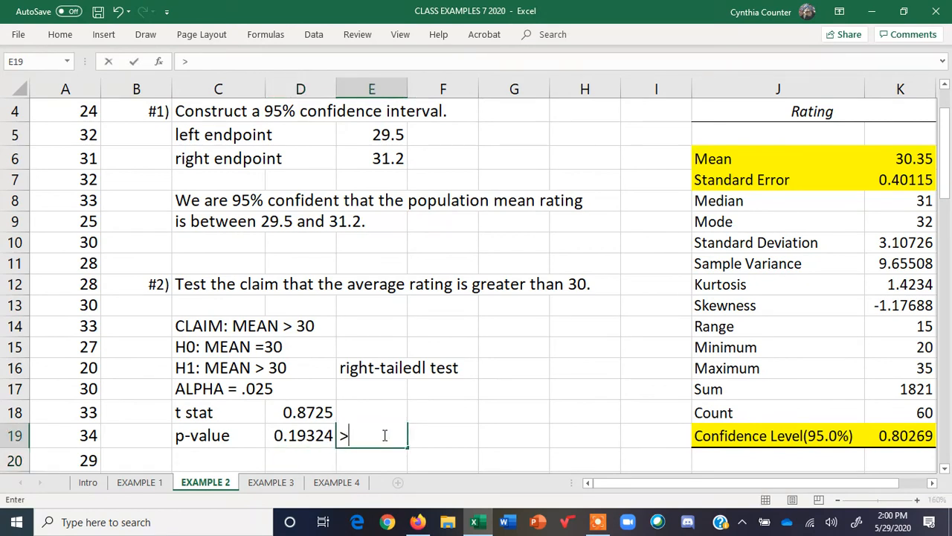
type(" ALPHA")
key("Return")
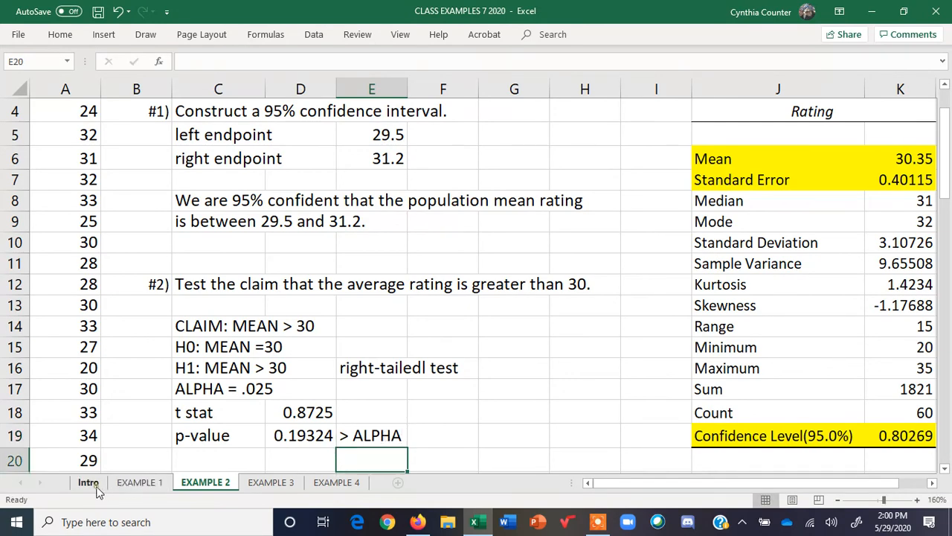
Review the decision rules and conclusion wording on the Intro sheet, then return to EXAMPLE 2
left_click(89, 482)
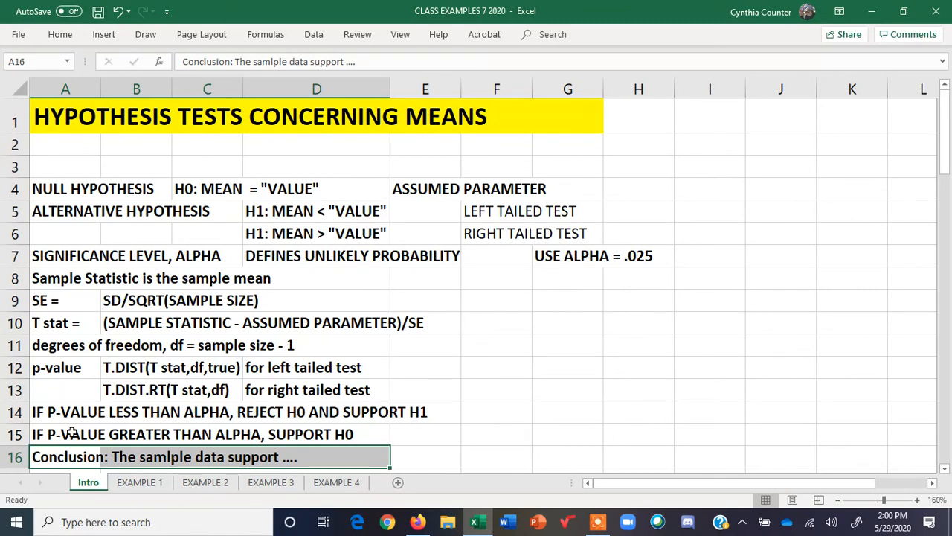
left_click_drag(71, 433, 367, 435)
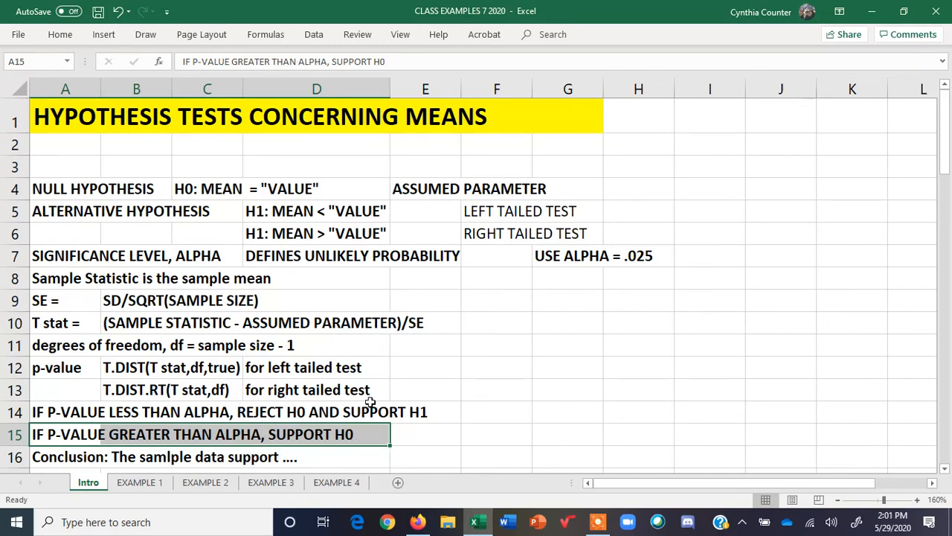
left_click(946, 468)
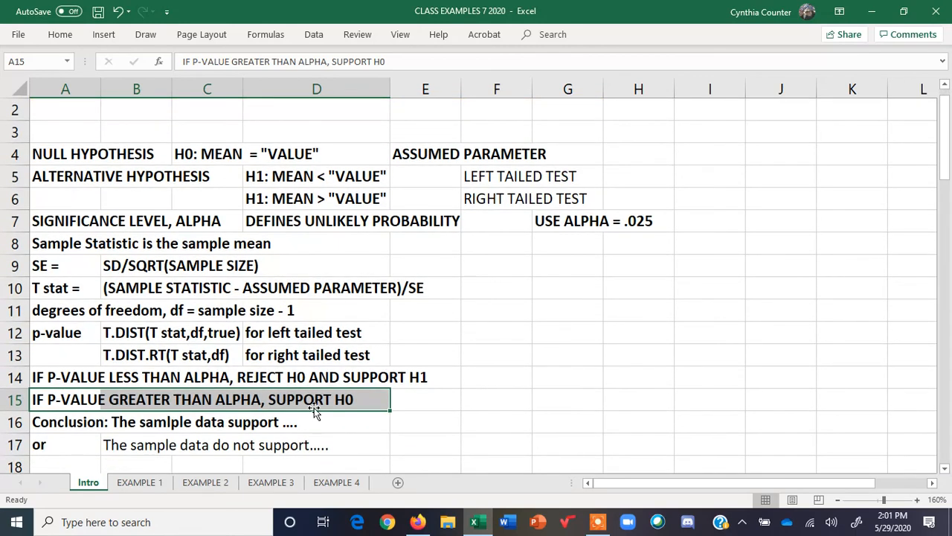
left_click_drag(111, 445, 318, 444)
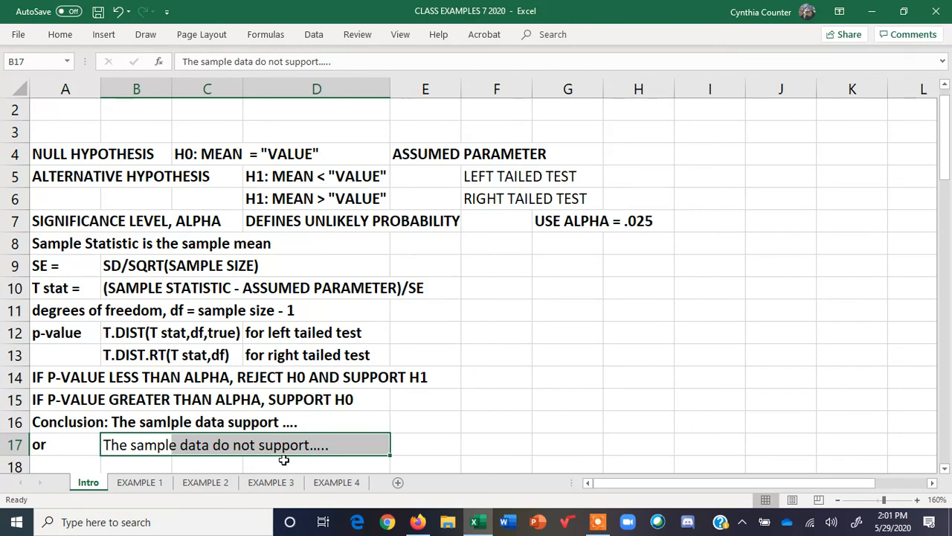
left_click(211, 480)
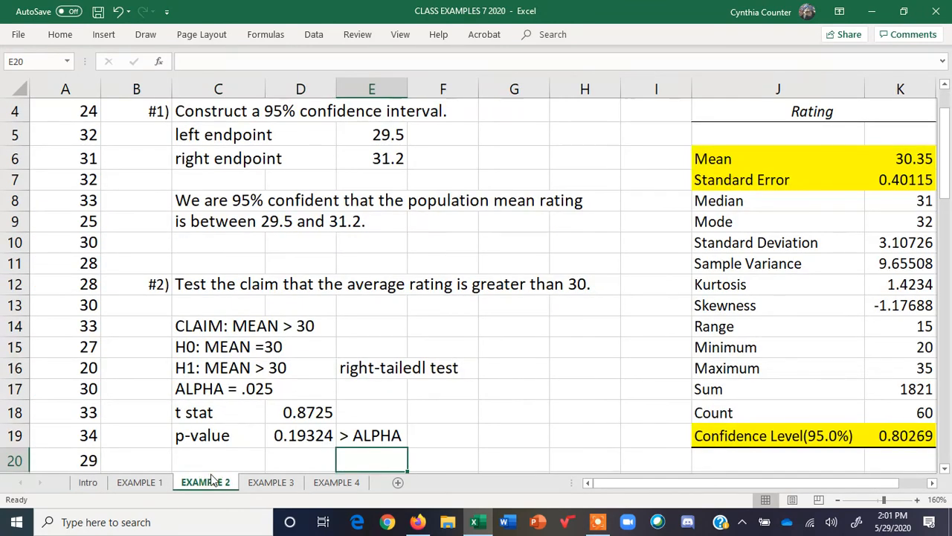
Enter the decision "SUPPORT H0" in C20
left_click(214, 457)
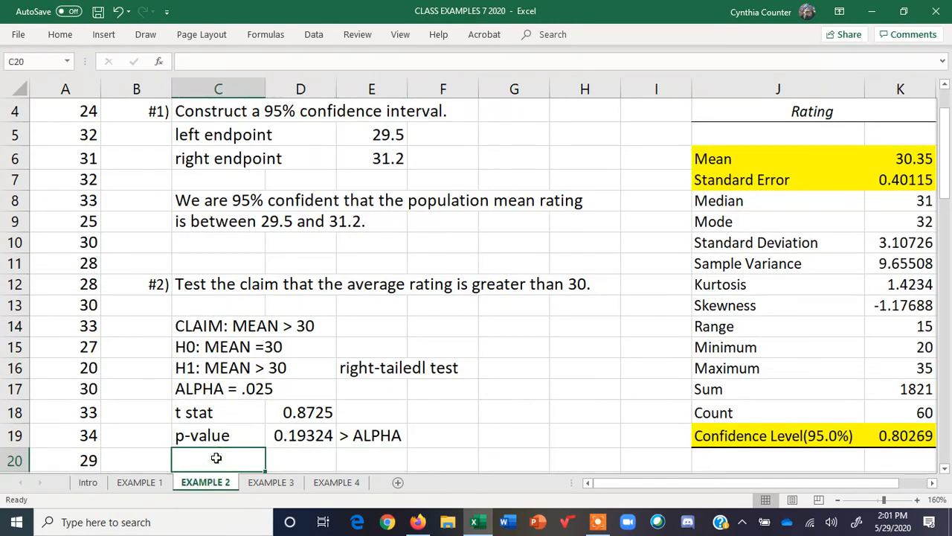
type("SUPP")
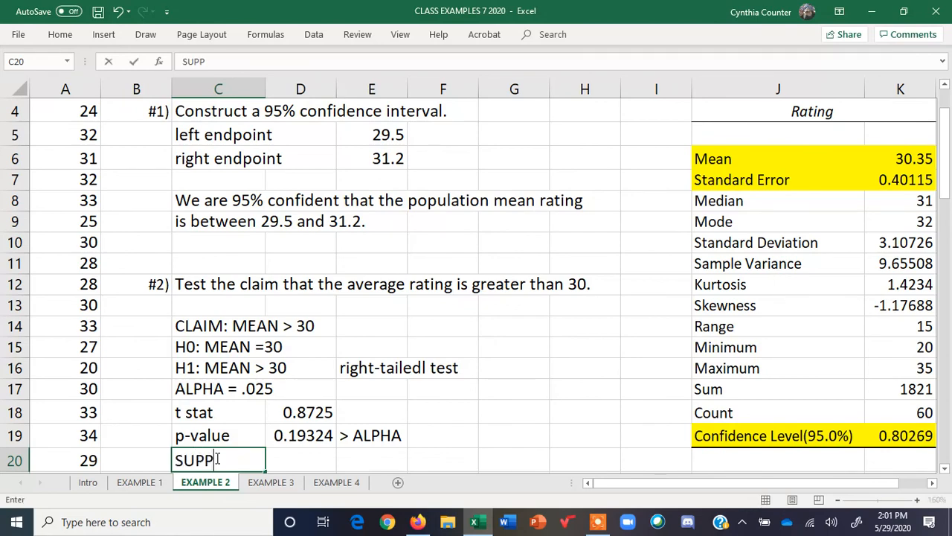
type("ORT H0")
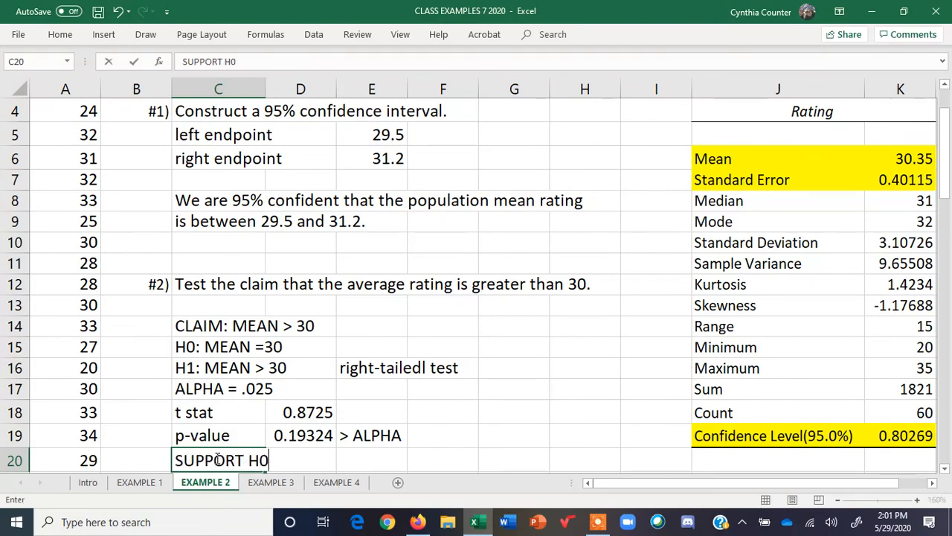
key("Return")
Write the conclusion "The sample data do not support the claim that the population mean rating is greater than 30." across C21 and C22
type("The sam")
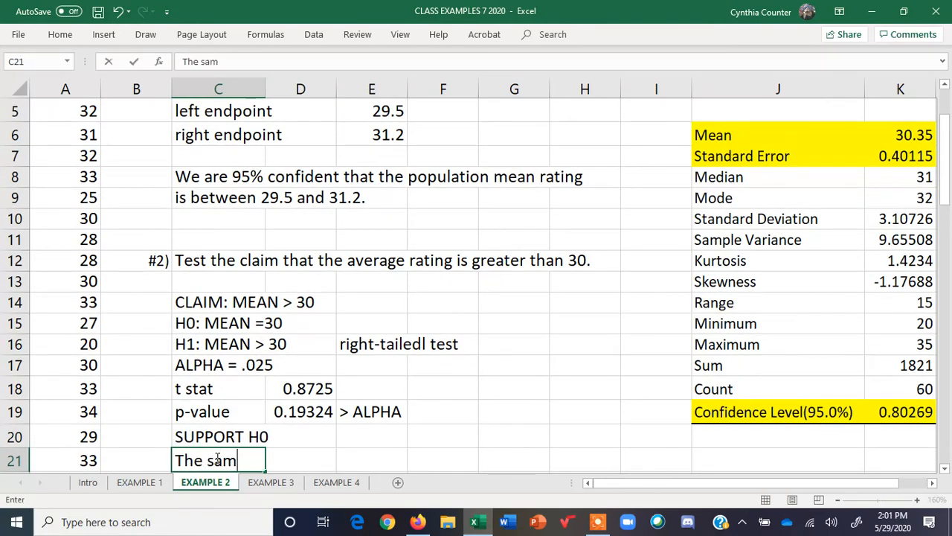
type("ple data do not")
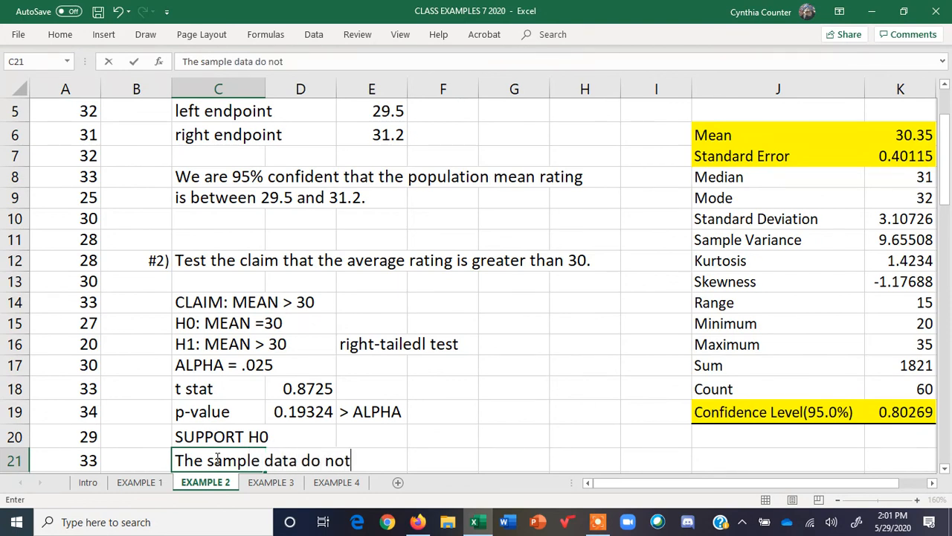
type(" support the ")
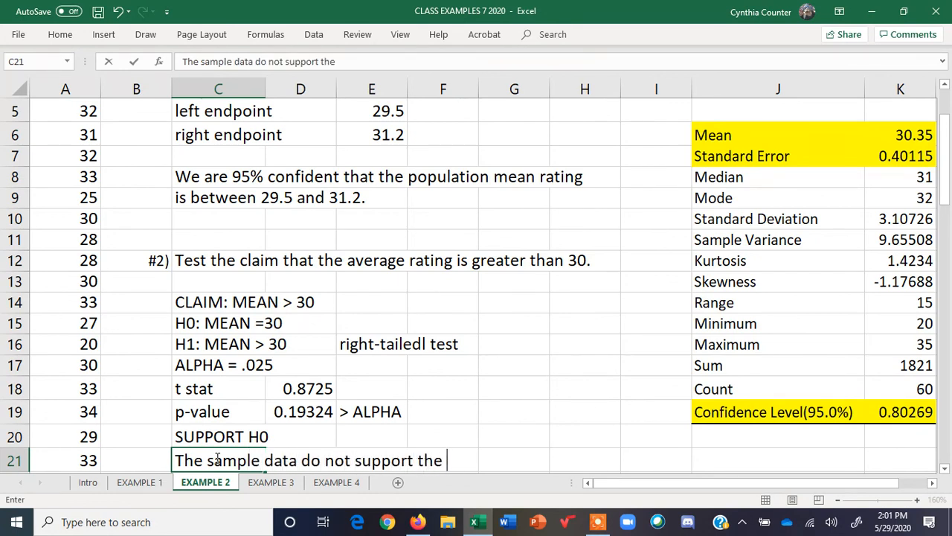
type("claim that the population")
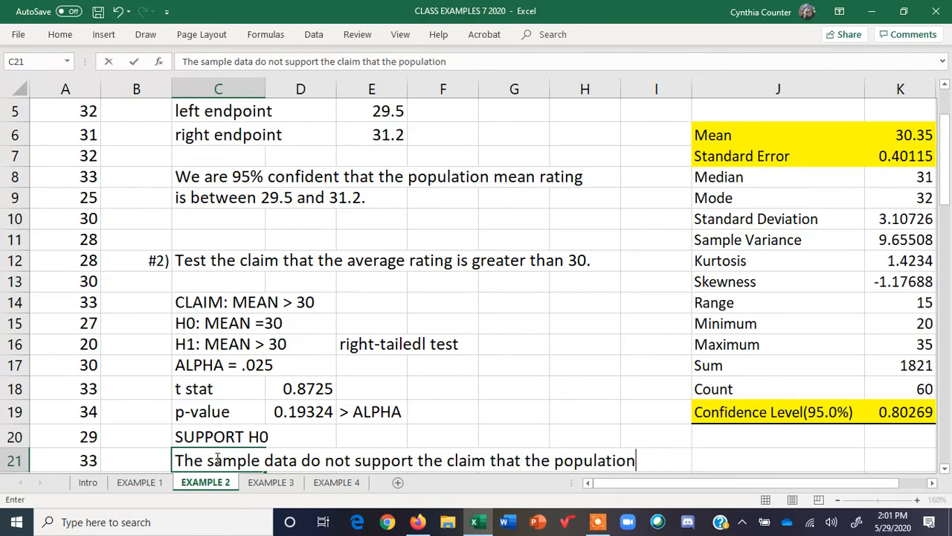
key("Return")
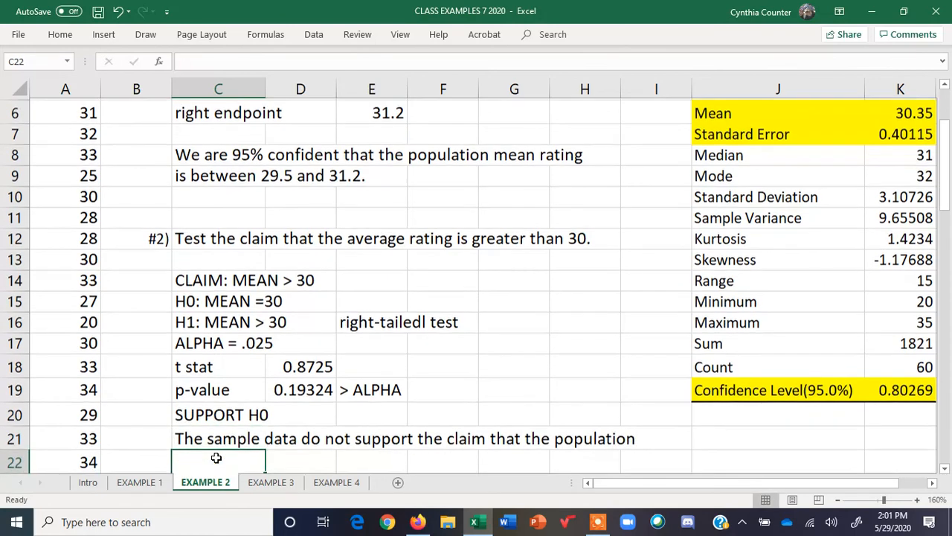
type("mean rating is")
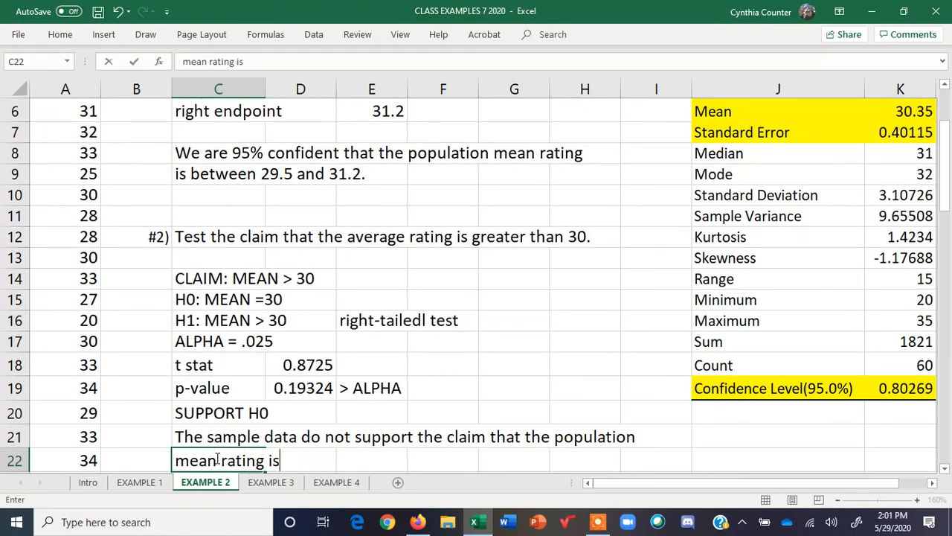
type(" greater than 3")
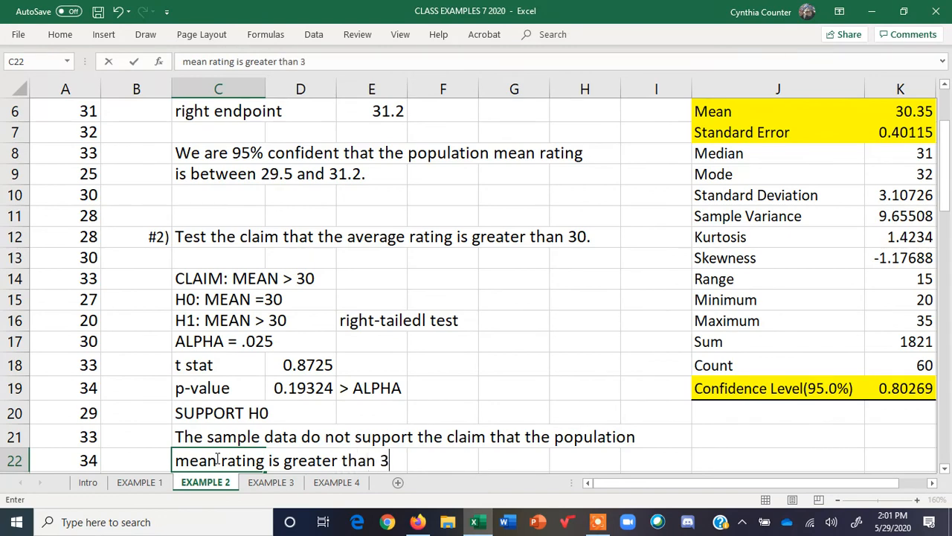
type("0.")
key("Return")
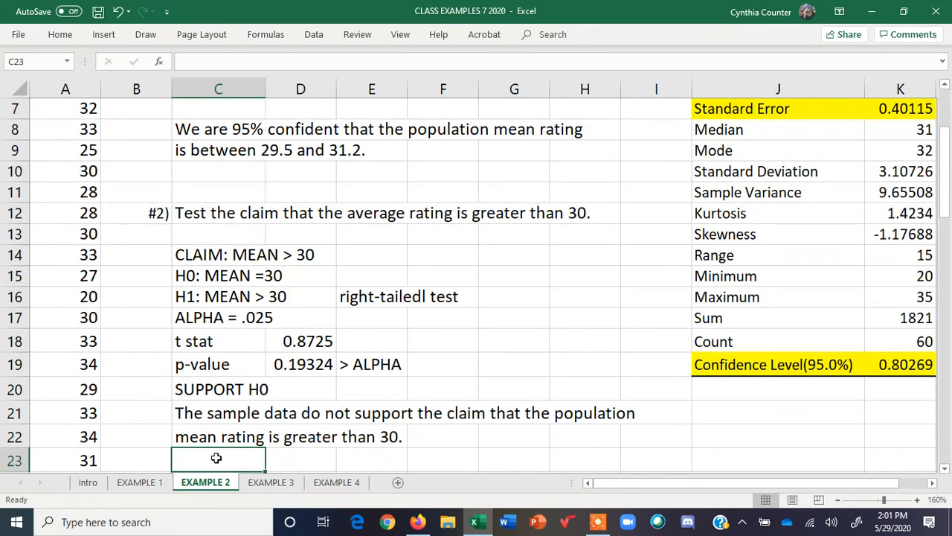
Enter "The difference between the sample mean and the assumed value" in C23 to begin explaining the result
type("The differenc")
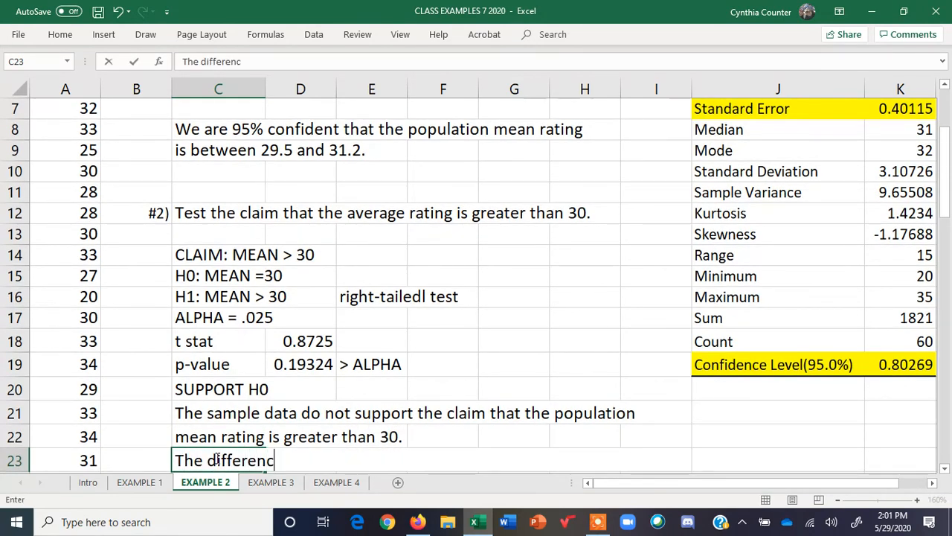
type("e between the sam")
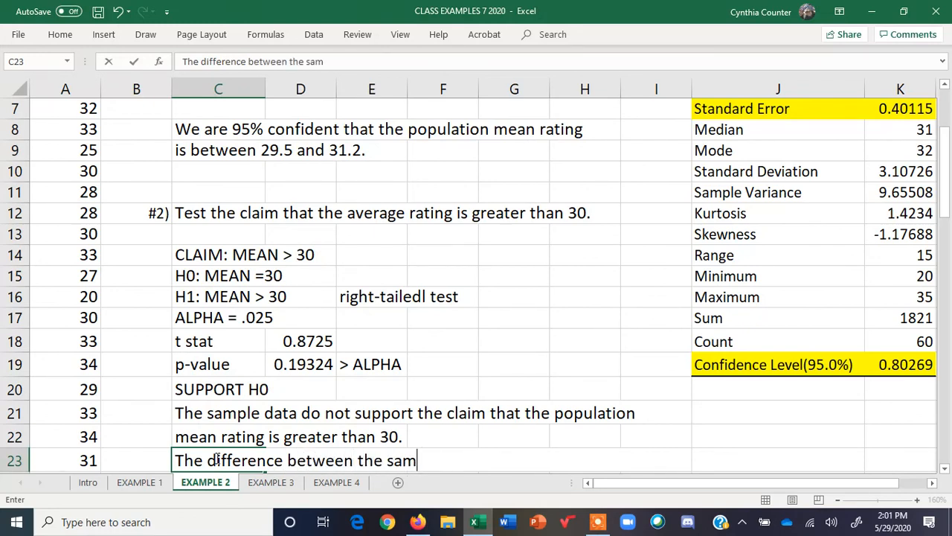
type("ple mean")
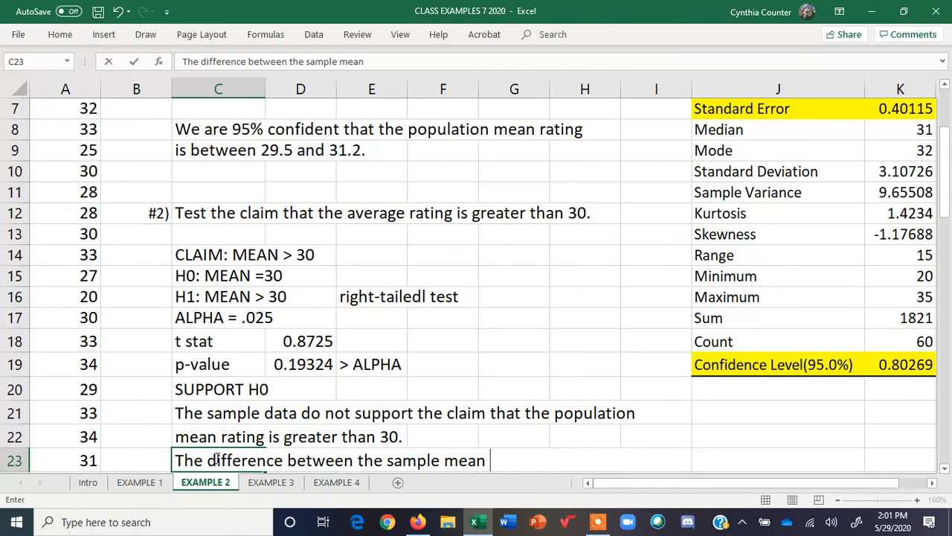
scroll(490, 446, "up", 1)
scroll(489, 477, "down", 1)
type("and the as")
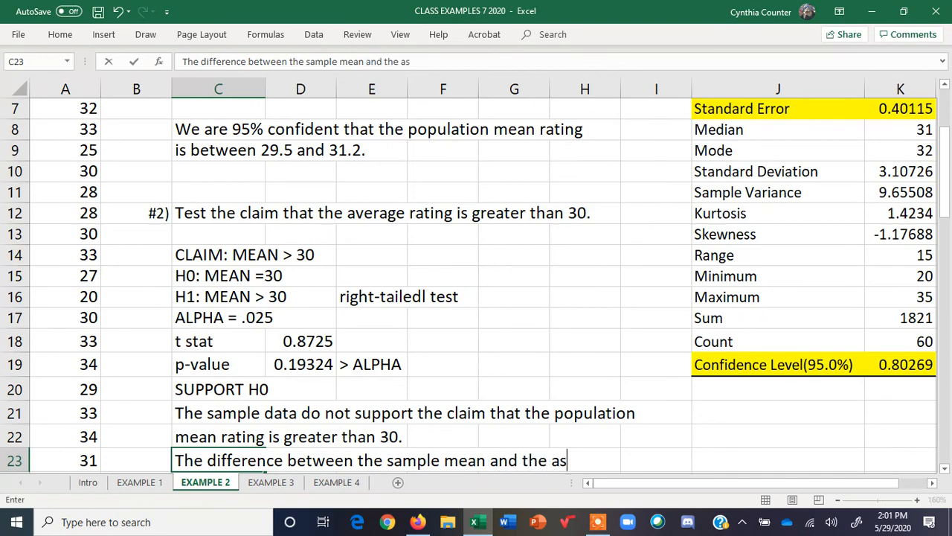
type("sumed value")
key("Return")
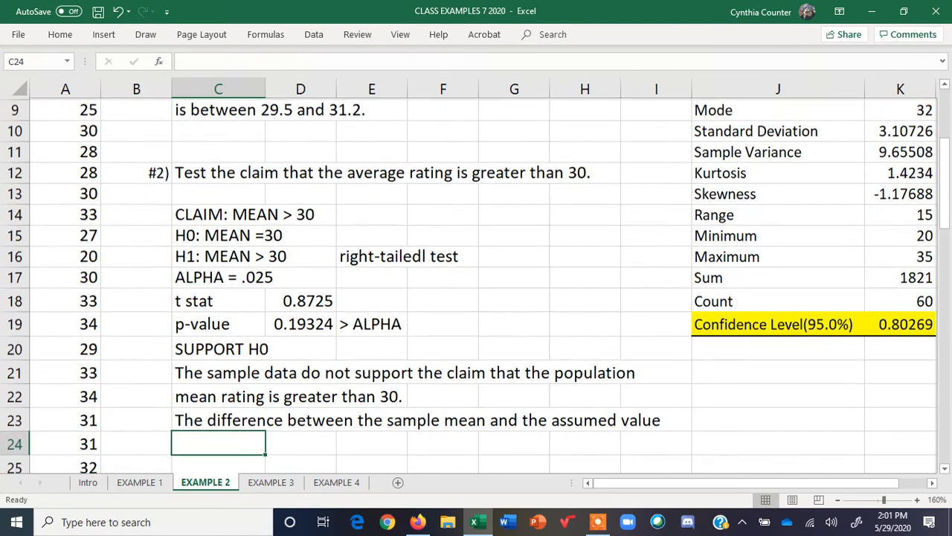
Complete the explanation in C24 with "in H0 is likely due to random sampling error."
type("in H0")
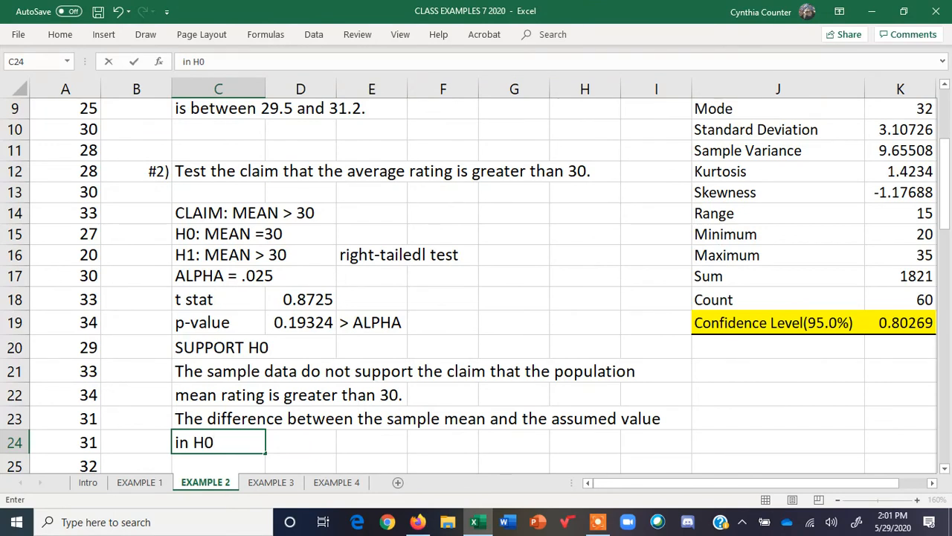
type(" is likel")
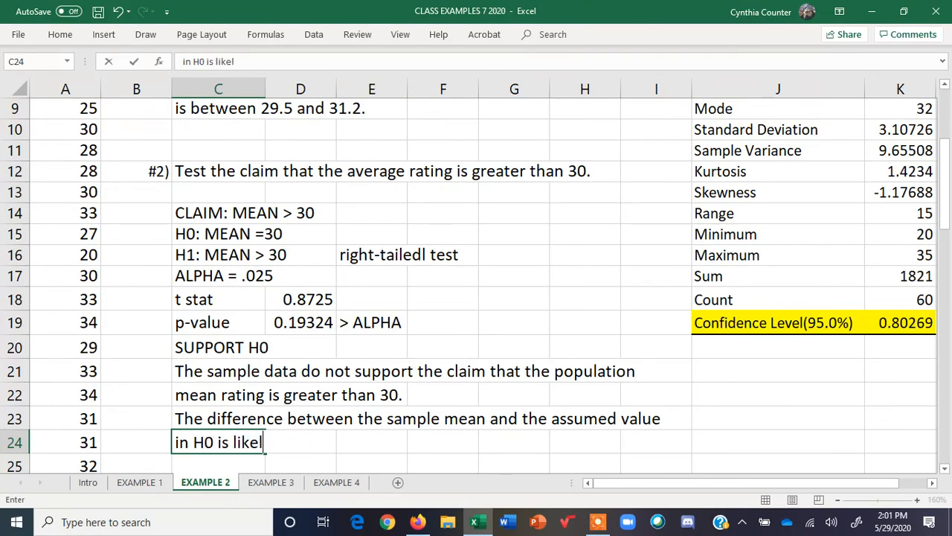
type("y due to random ")
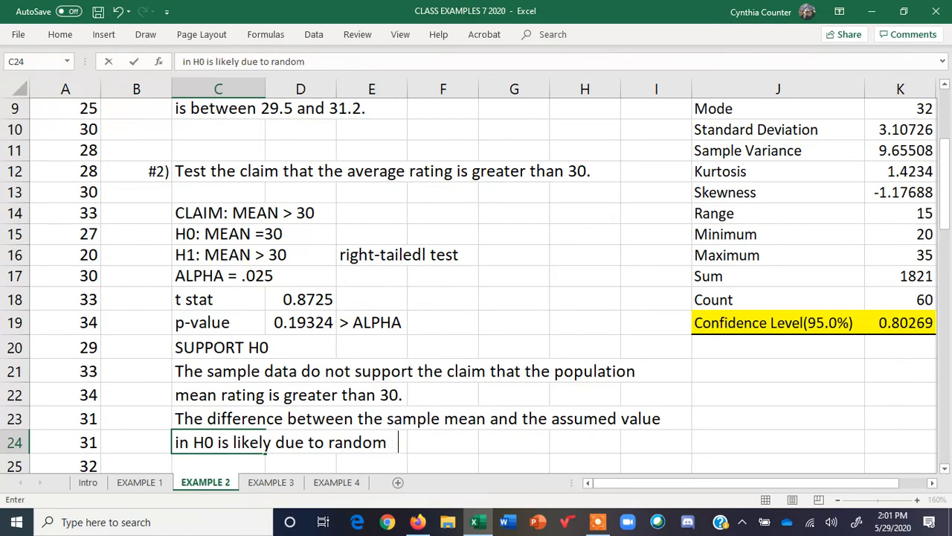
type("sampling error.")
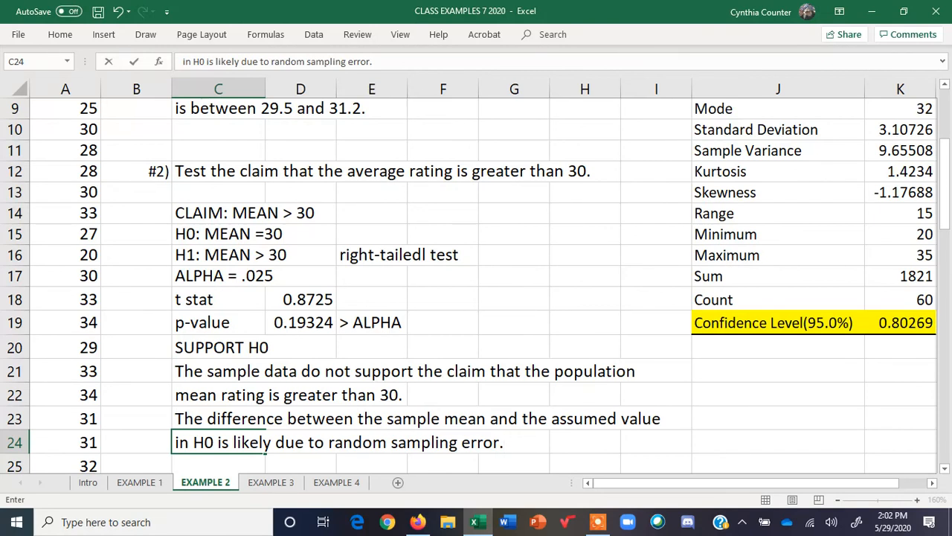
key("Return")
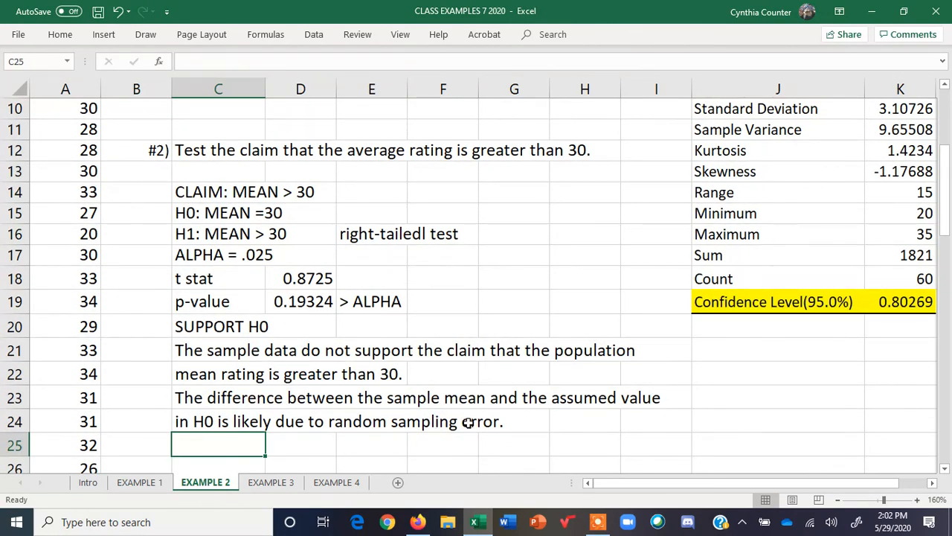
left_click_drag(944, 227, 949, 173)
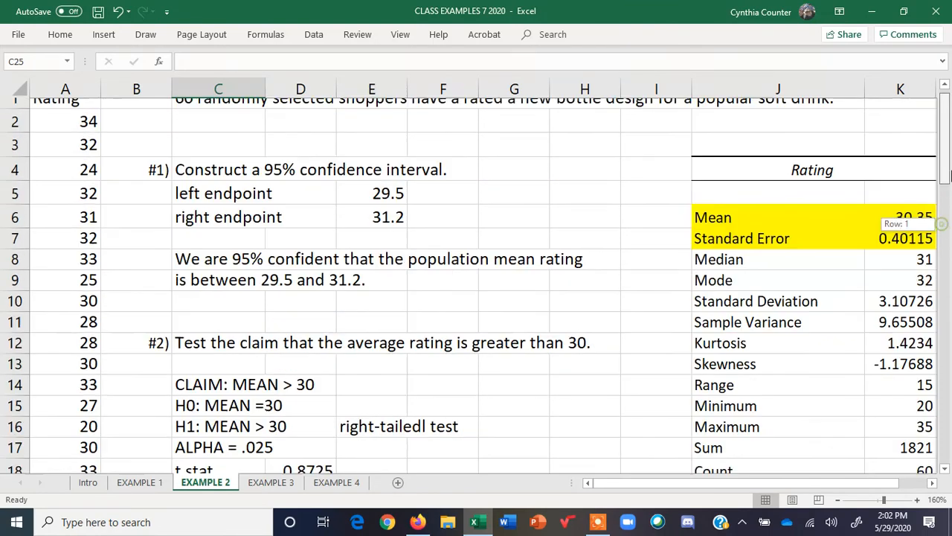